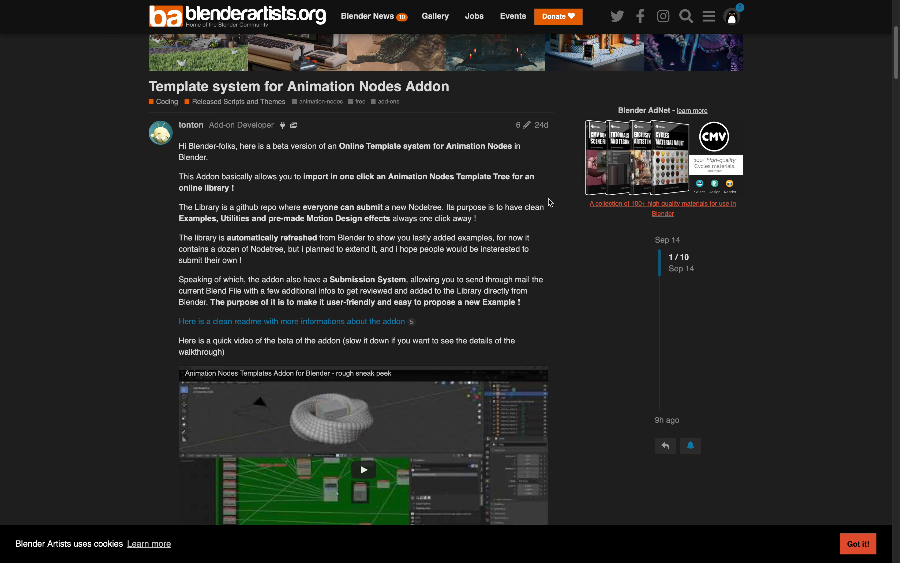
- Browse the Animation Nodes templates/examples library thread, its animation_nodes_examples GitHub repository and the developer's GitHub profile
mouse_move(788, 4)
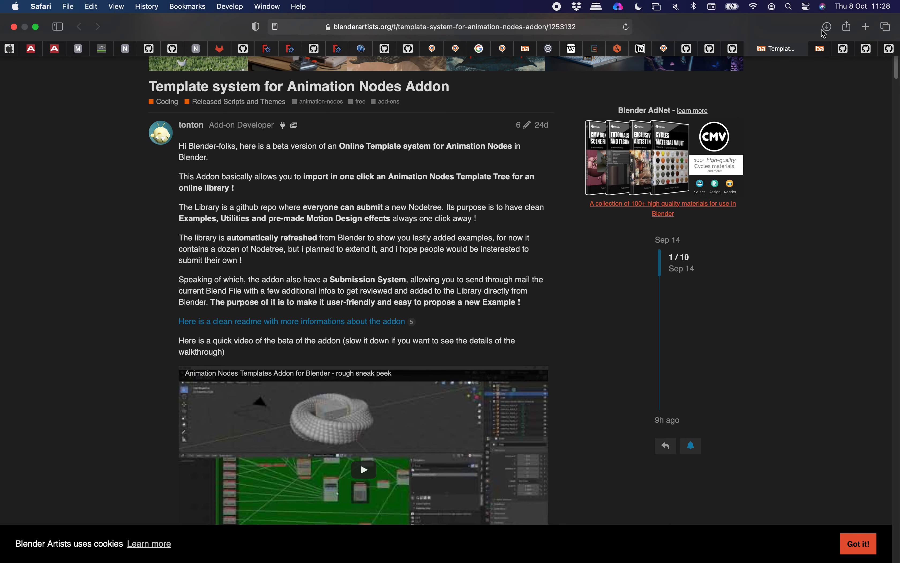
click(826, 48)
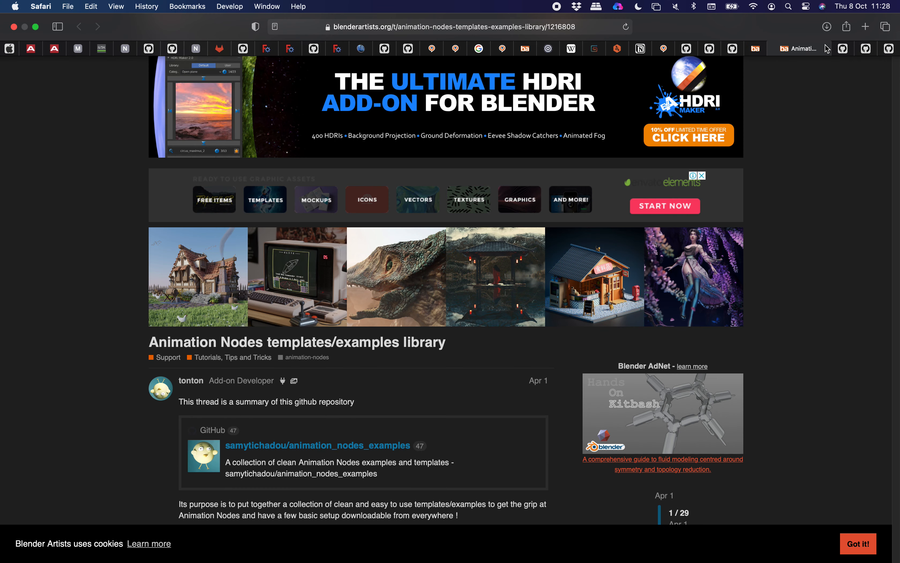
click(843, 51)
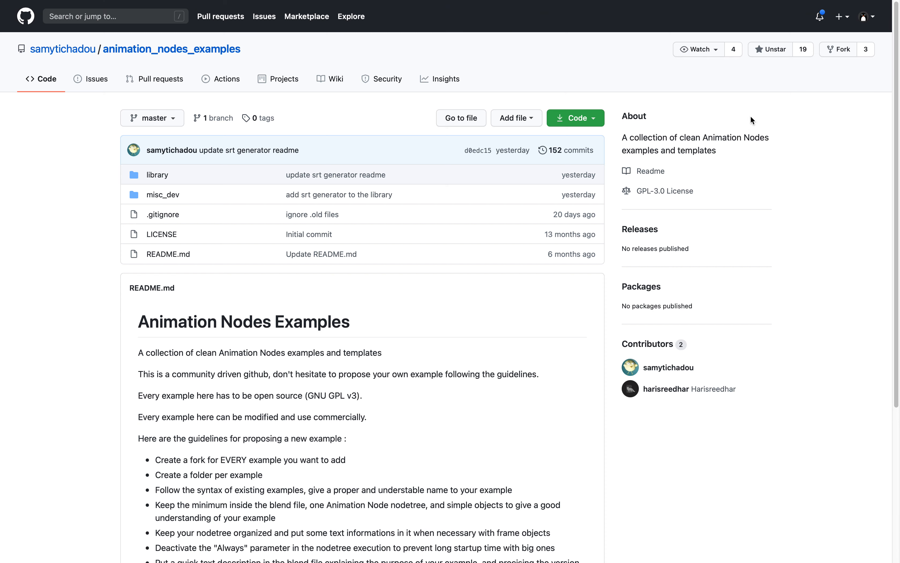
click(866, 49)
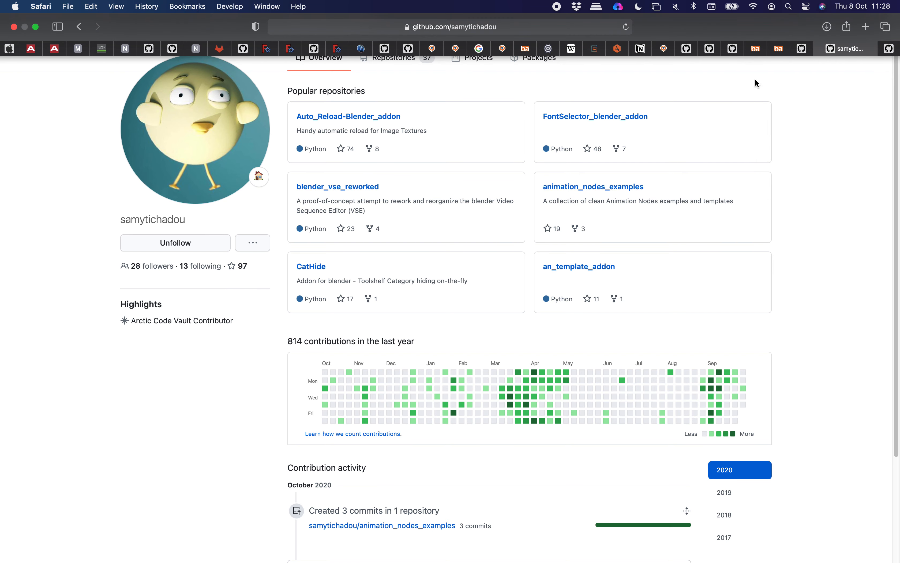
- Look through the list of open issues in the blendersushi GitHub repository
click(731, 52)
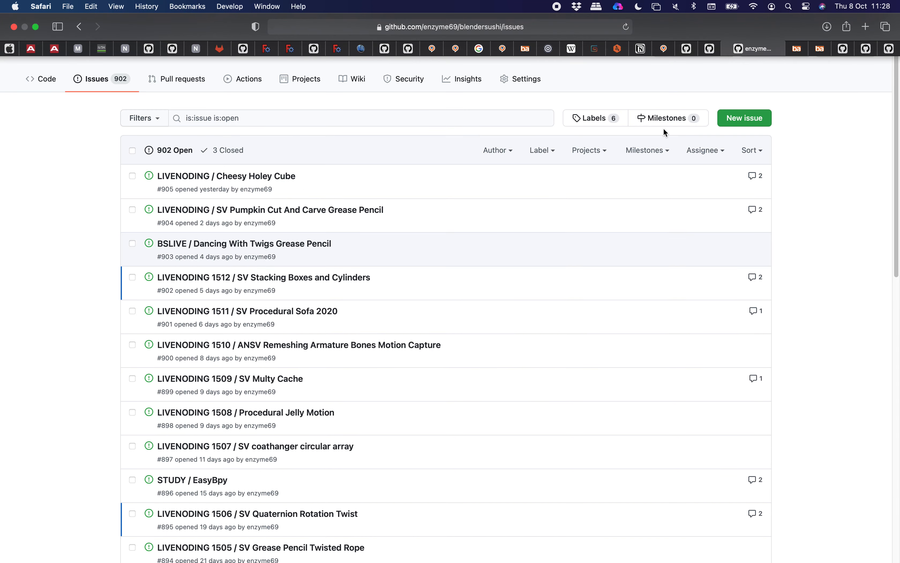
scroll(480, 294, down, 5)
scroll(488, 298, down, 10)
scroll(302, 275, up, 15)
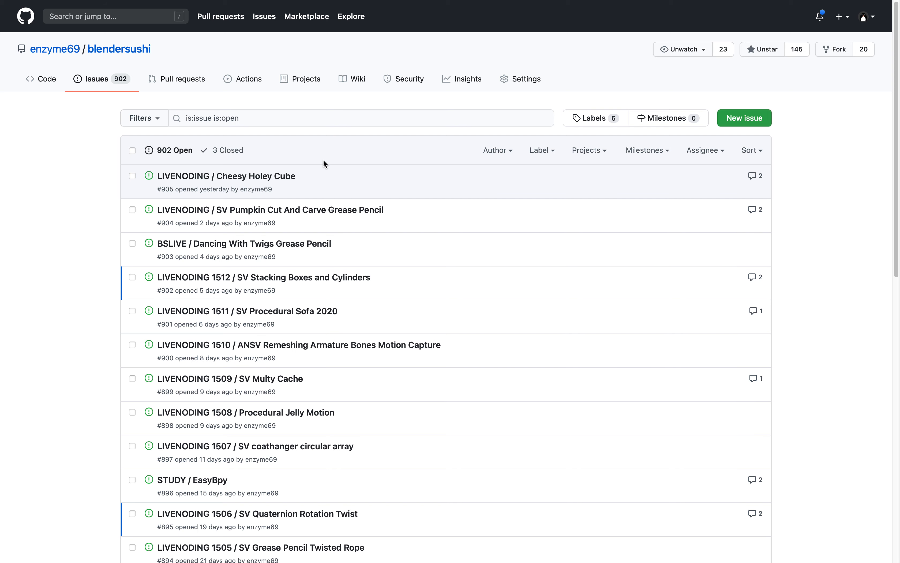
scroll(309, 292, down, 9)
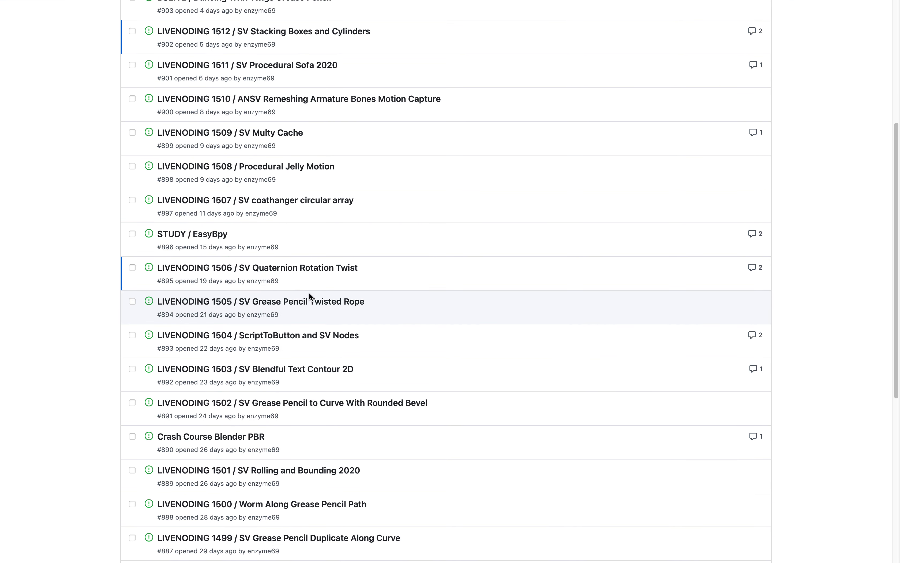
scroll(370, 285, up, 9)
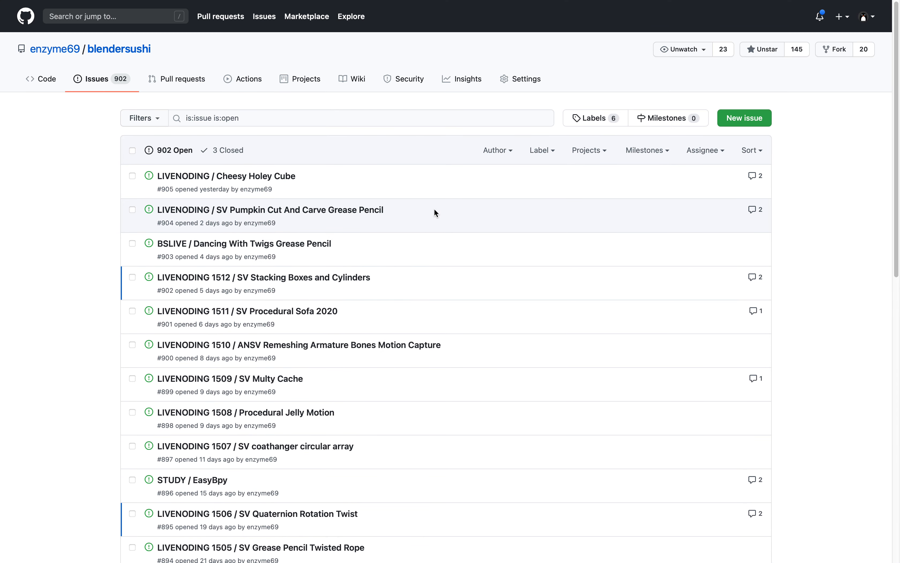
- Return to the Blender Artists thread about the Template system for Animation Nodes Addon
mouse_move(721, 4)
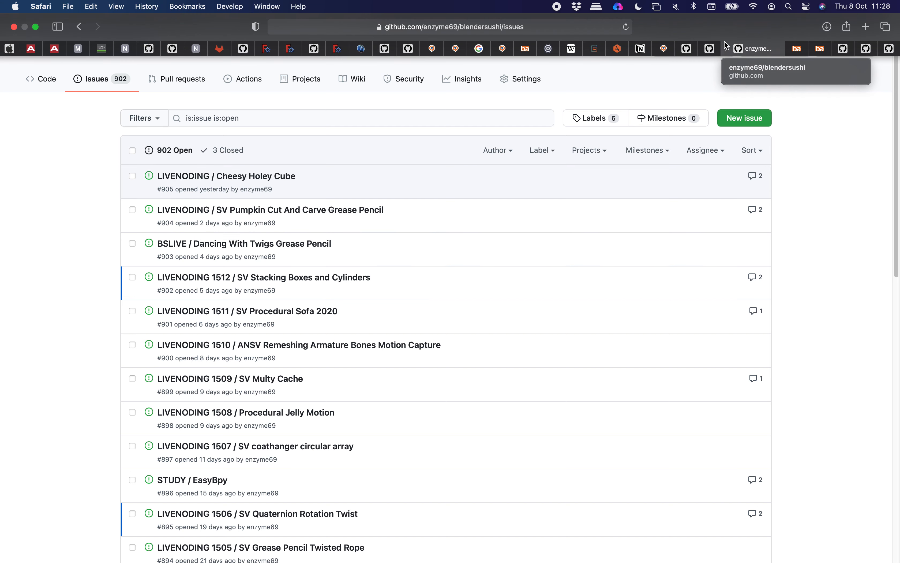
key(ctrl+Right)
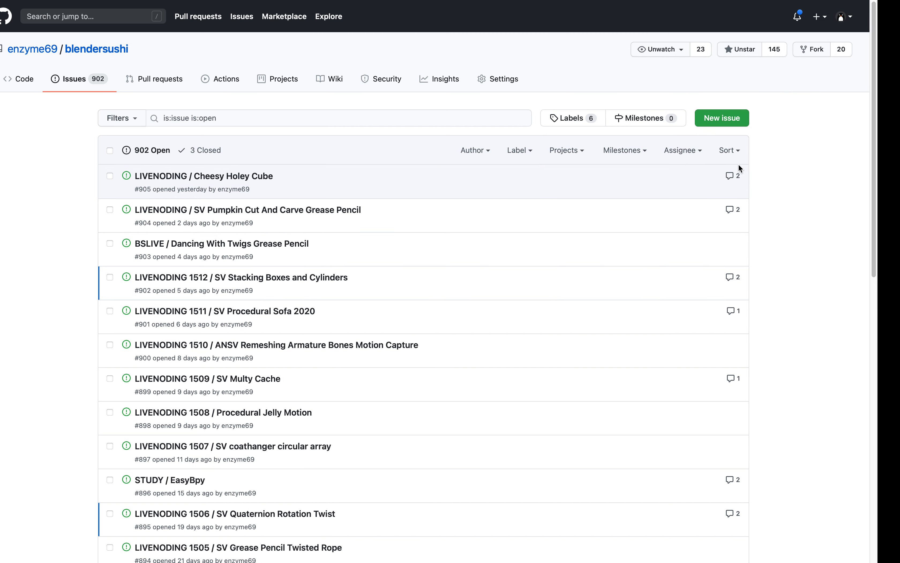
mouse_move(826, 4)
click(820, 49)
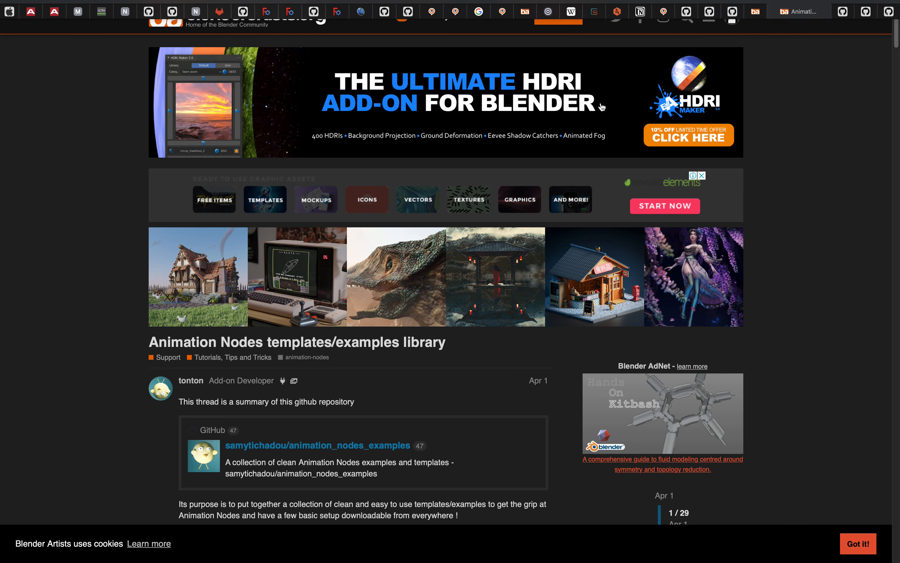
click(759, 49)
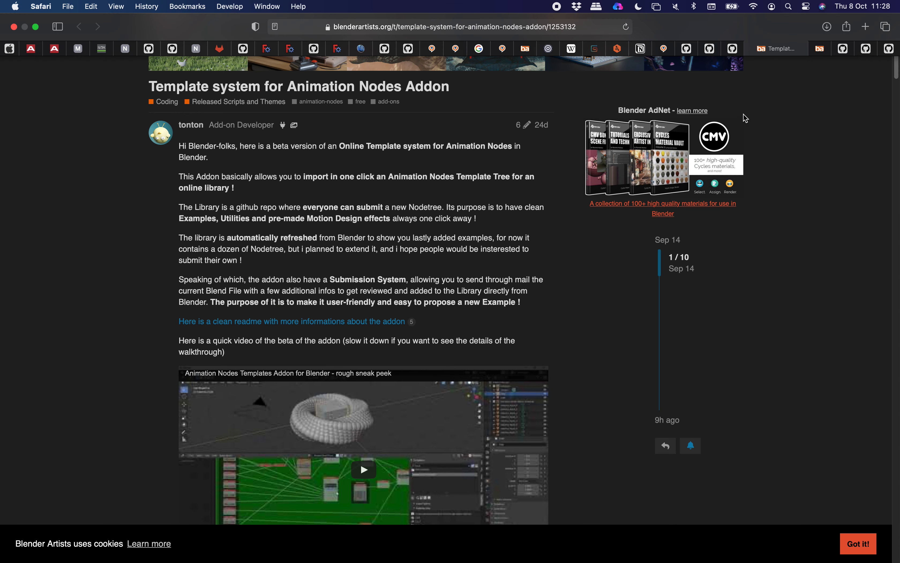
- Switch to Blender, search the add-on preferences for "templat" and enlarge the window to show the AN templates settings
key(ctrl+Right)
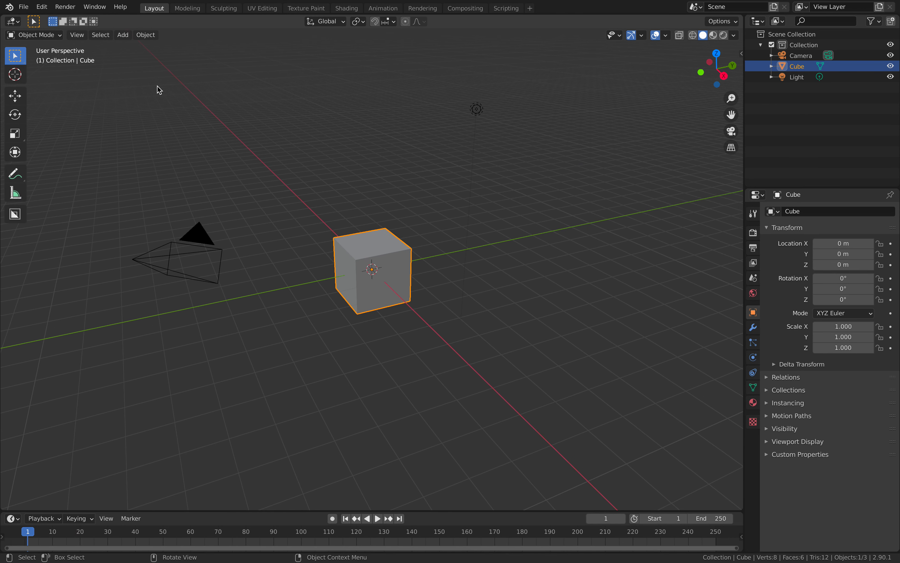
click(48, 8)
click(71, 172)
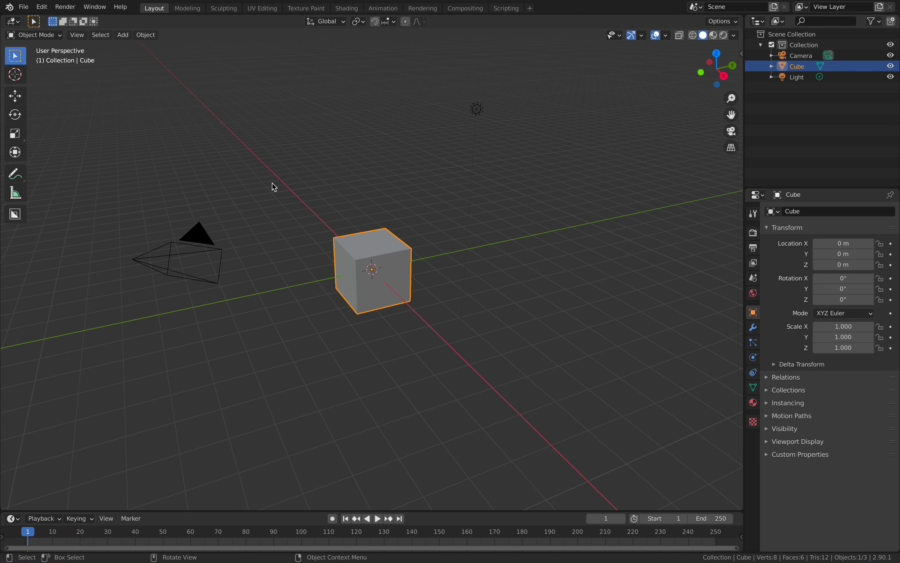
drag(300, 41, 475, 55)
click(485, 79)
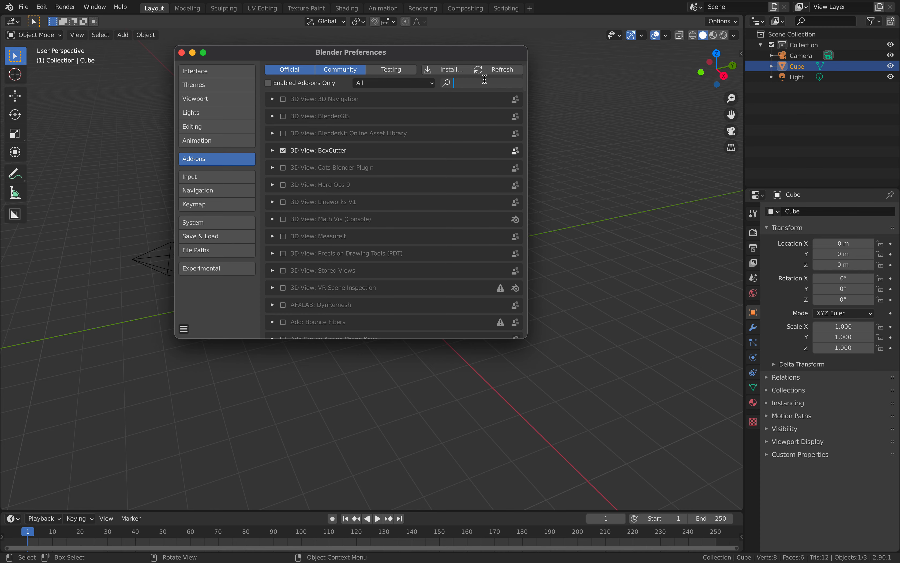
text(templat)
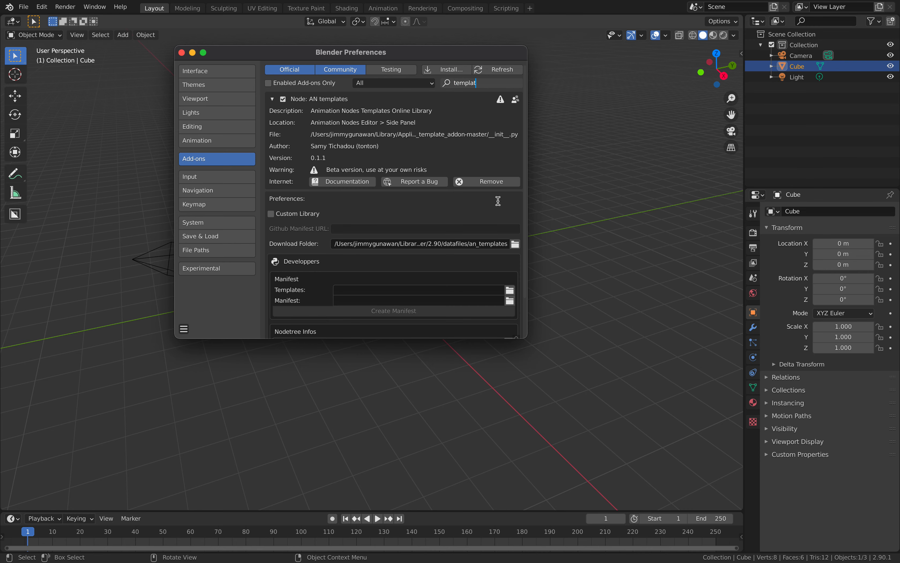
drag(525, 338, 644, 469)
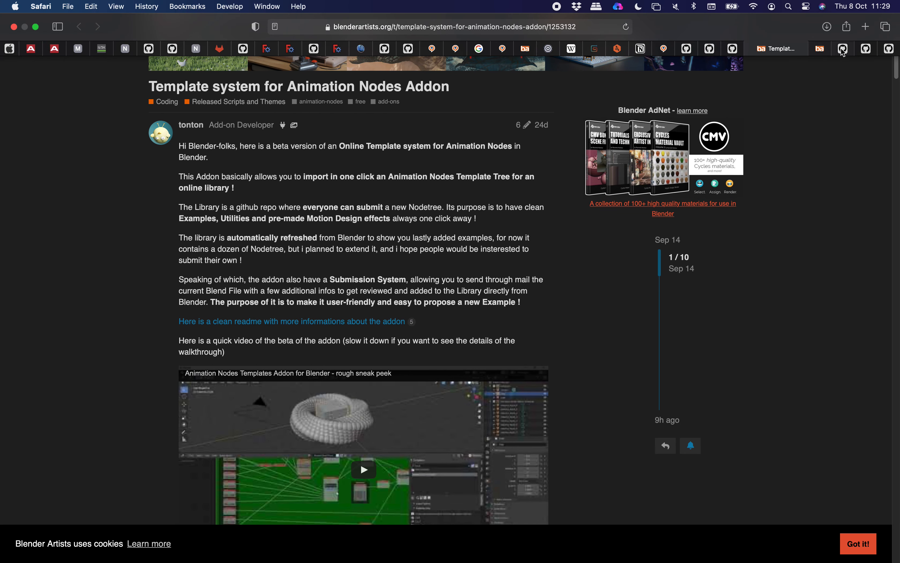
- Switch back to the browser and check the branch list of the animation_nodes_examples repository
click(821, 53)
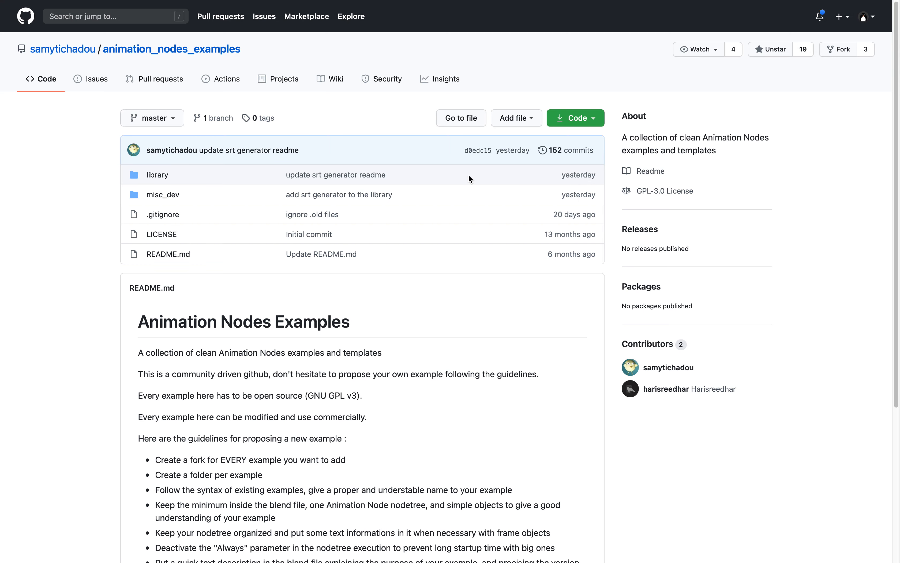
click(150, 117)
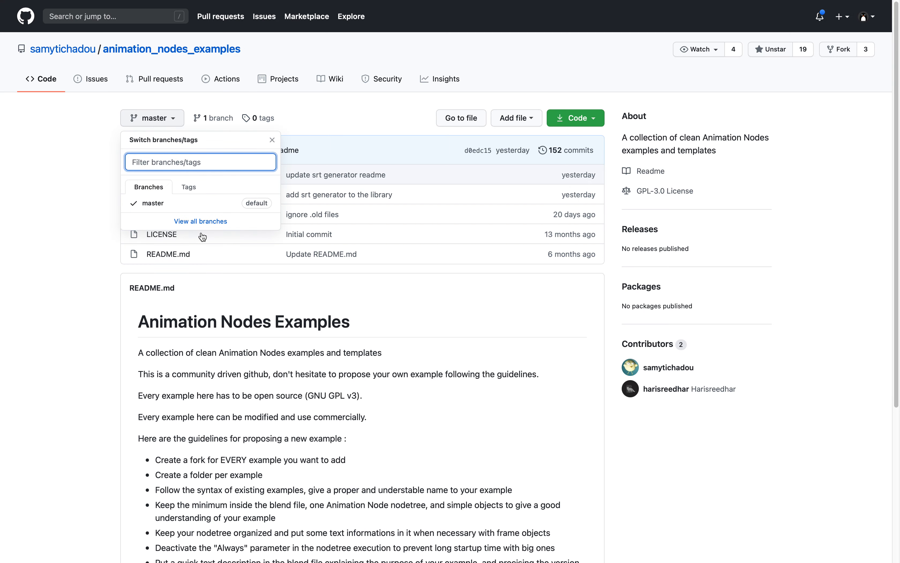
click(80, 182)
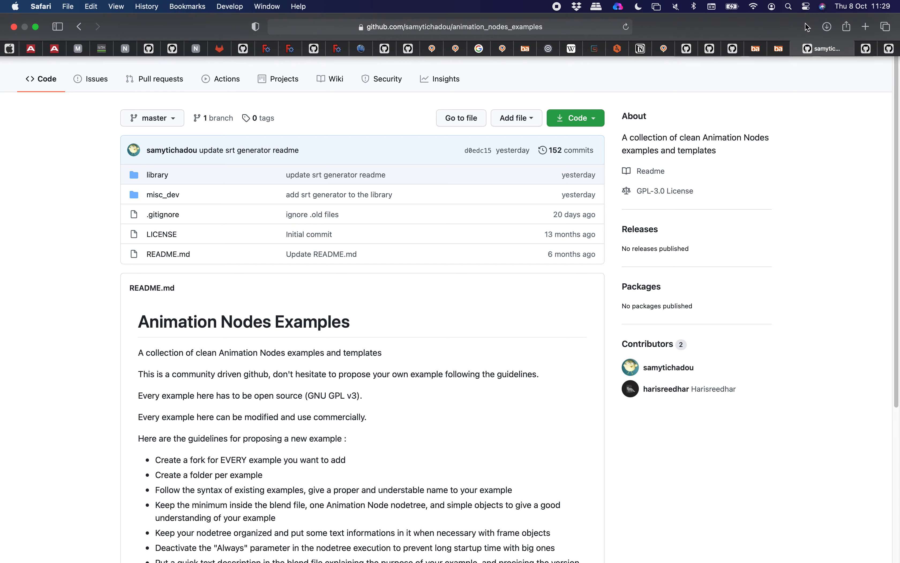
- Open the an_template_addon repository from the developer's GitHub profile and read its README features
click(867, 49)
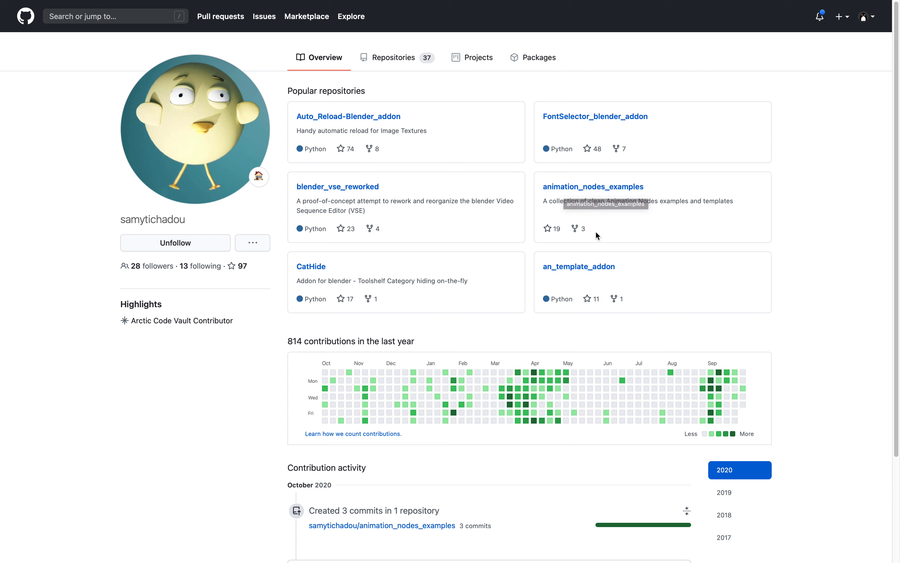
click(579, 266)
scroll(444, 231, down, 15)
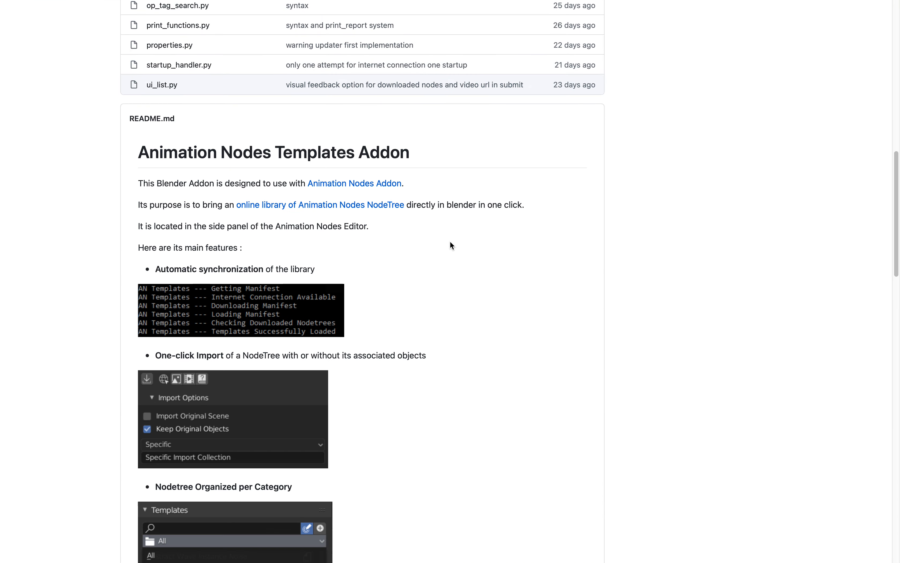
scroll(451, 241, down, 10)
scroll(448, 240, up, 4)
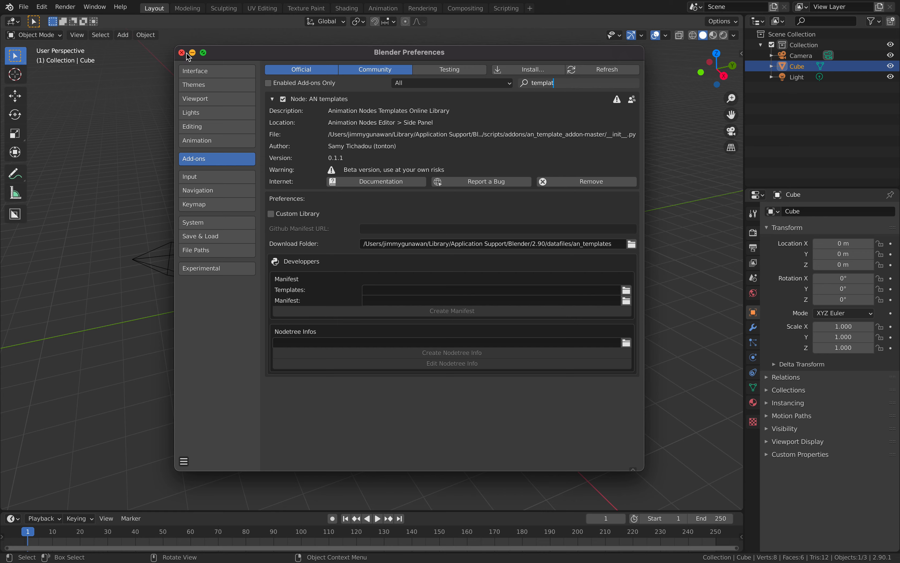
- Back in Blender, close the preferences, split the 3D viewport horizontally and make the upper area an Animation Nodes editor with a new node tree
click(472, 53)
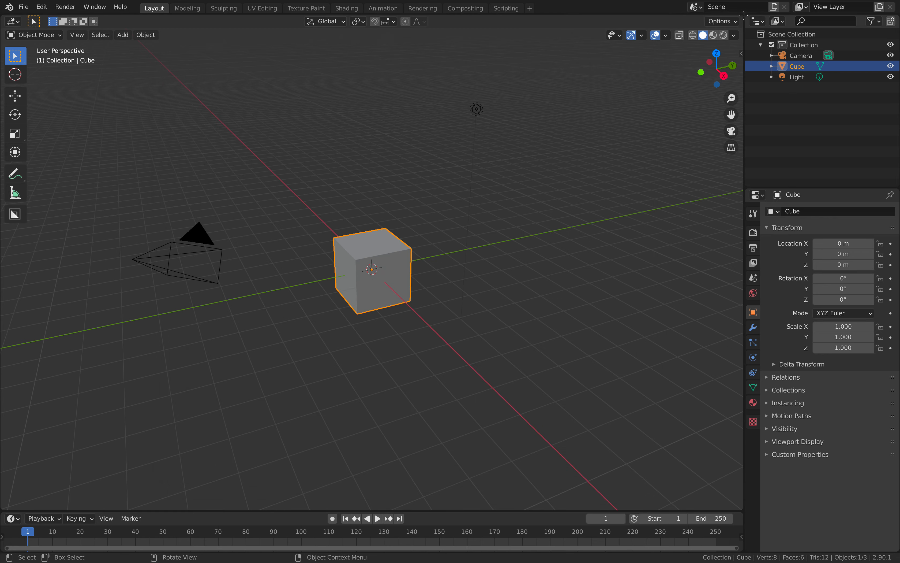
drag(744, 15, 741, 274)
click(13, 21)
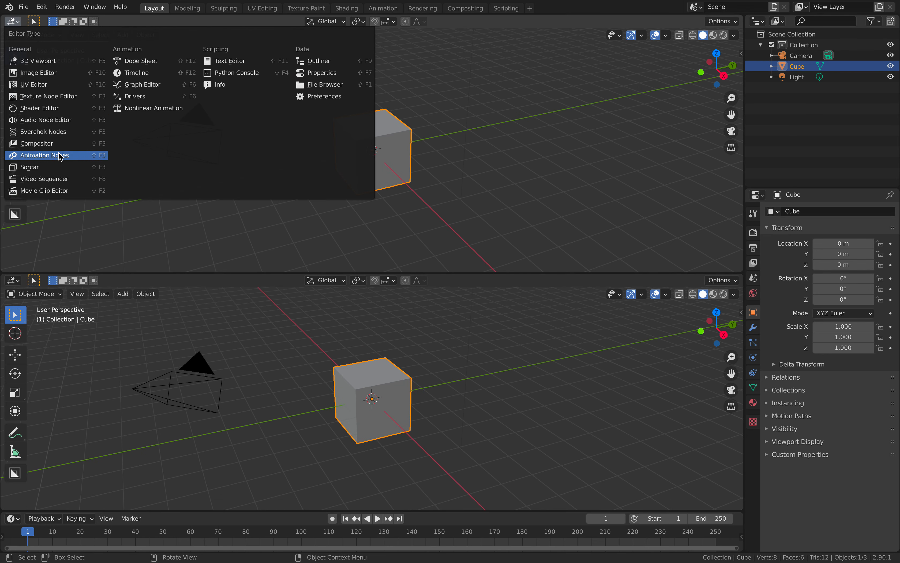
click(66, 159)
click(392, 21)
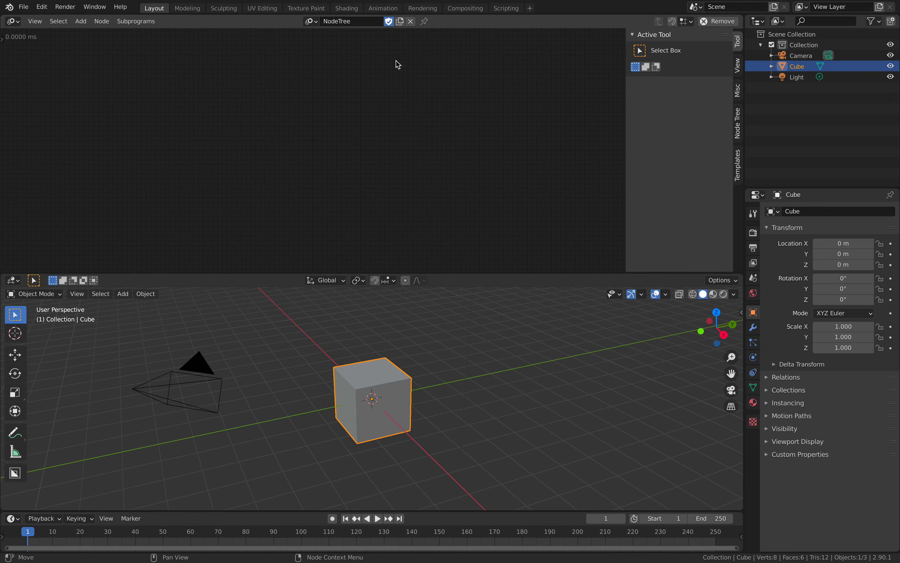
- Show the Templates settings in the node editor's sidebar and enlarge the editor, sidebar and template list
click(738, 163)
drag(713, 274, 707, 355)
drag(626, 229, 537, 241)
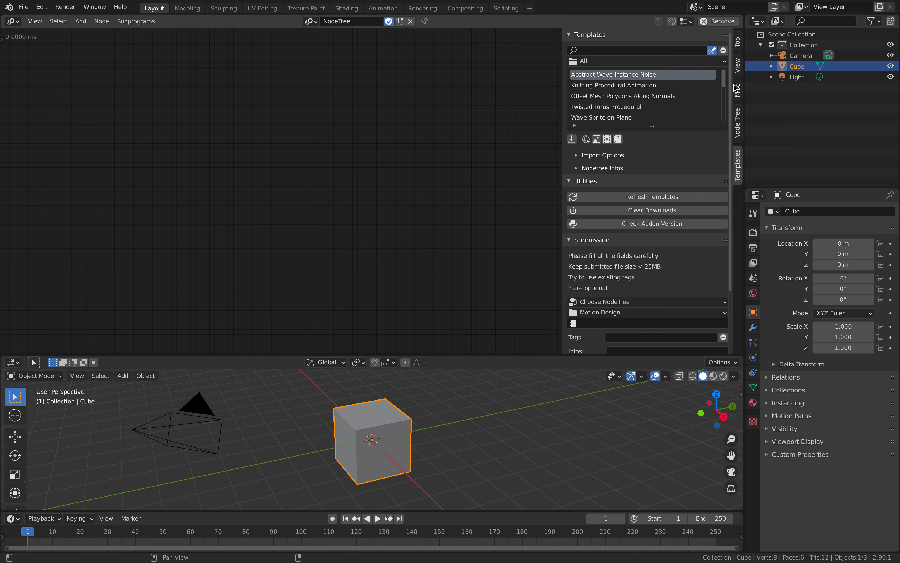
scroll(723, 82, down, 2)
scroll(724, 82, up, 2)
drag(653, 126, 659, 189)
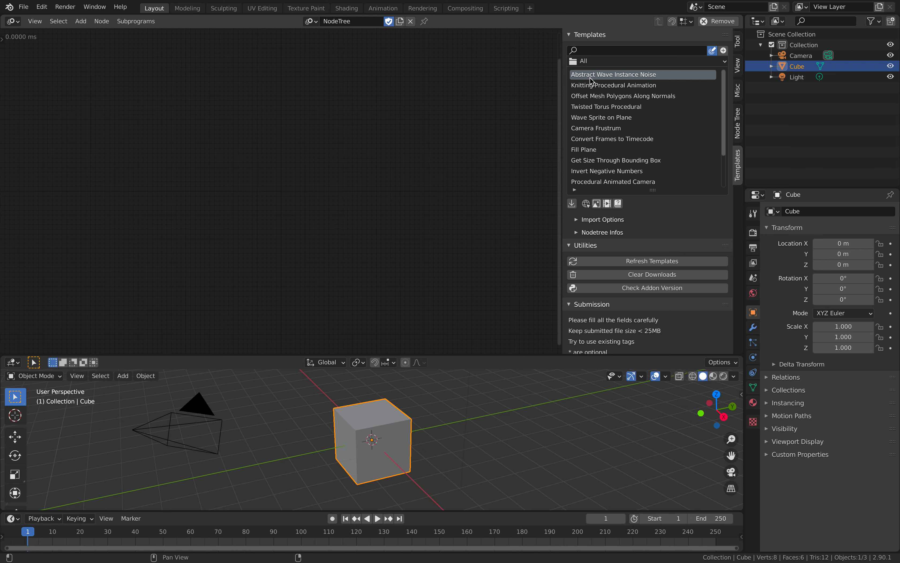
- Import the Offset Mesh Polygons Along Normals template and display its node tree in the editor
click(607, 96)
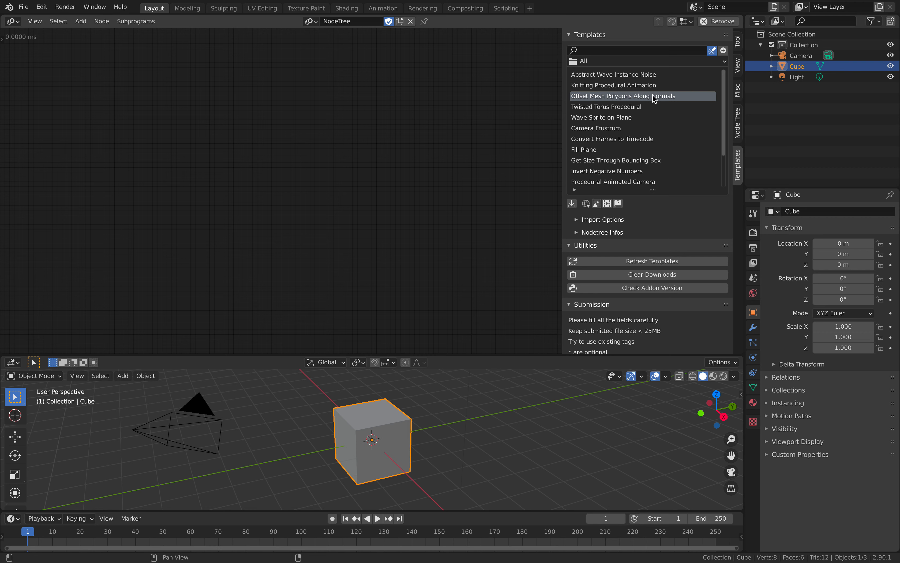
click(574, 204)
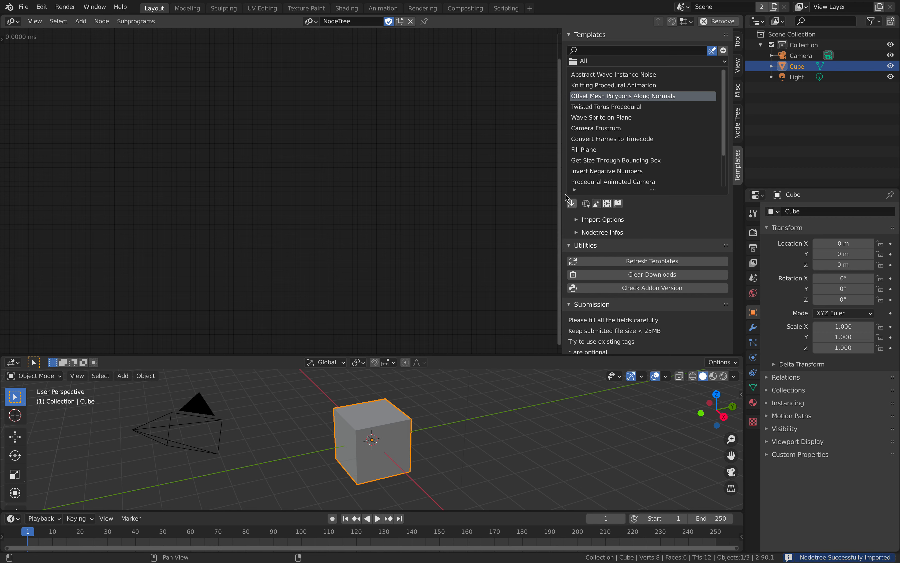
click(311, 21)
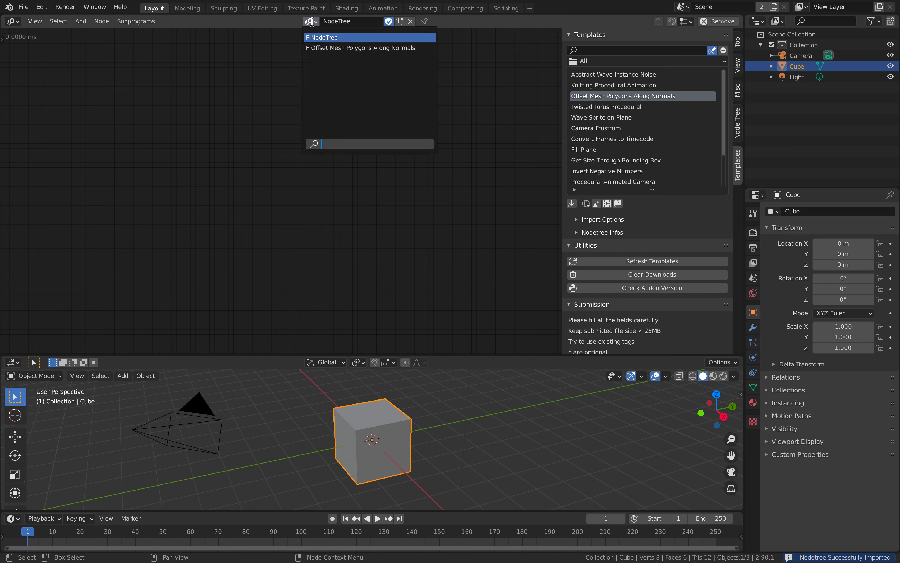
click(340, 47)
- Inspect the imported node tree up close and open the template's readme page in the browser
scroll(346, 142, up, 1)
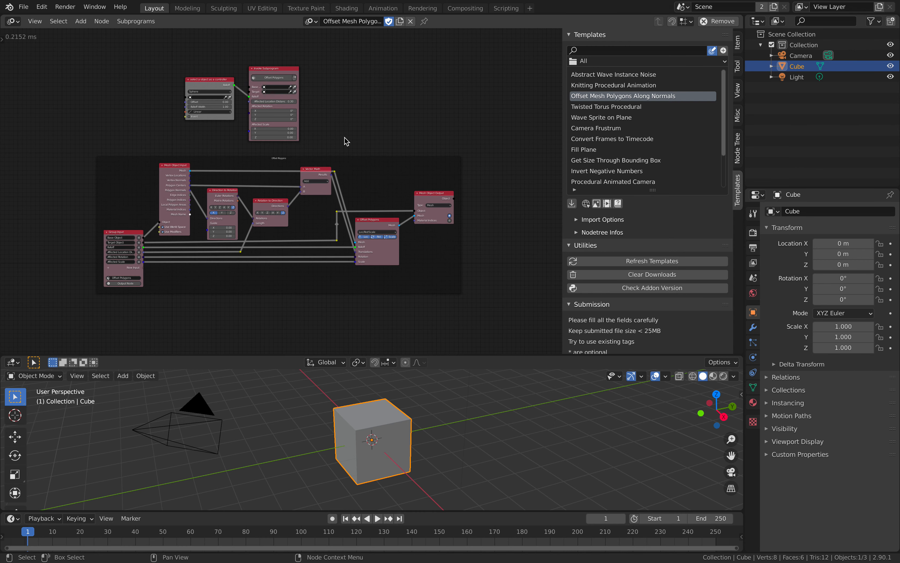
scroll(268, 110, up, 2)
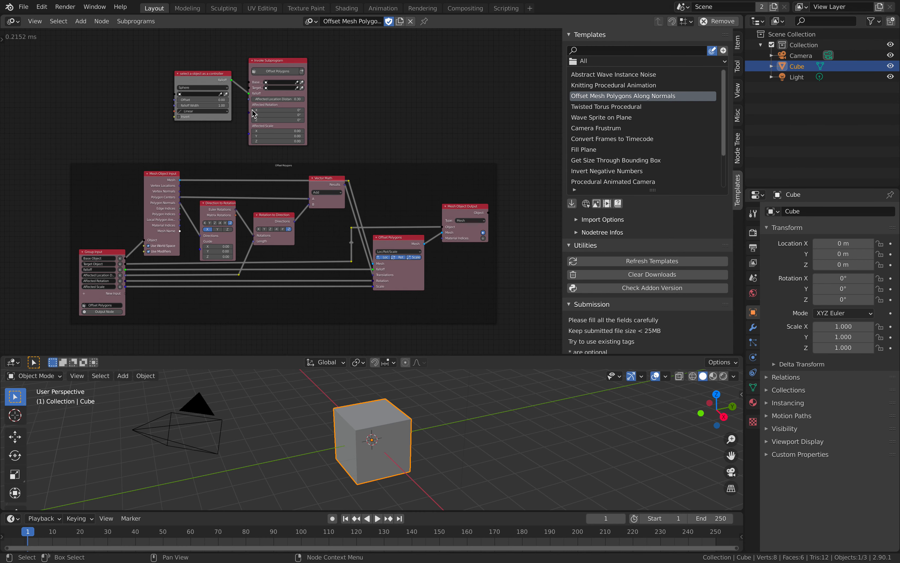
middle_drag(415, 120, 413, 119)
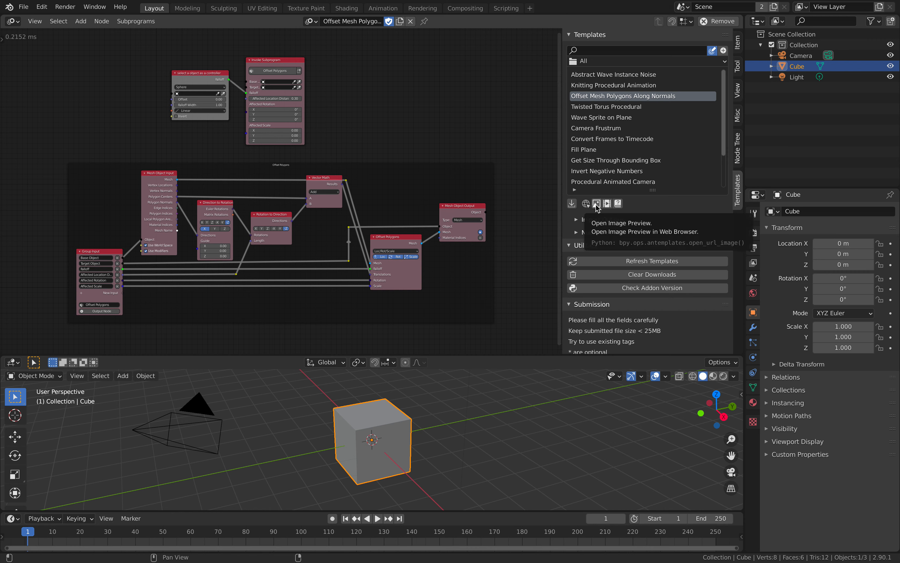
click(617, 204)
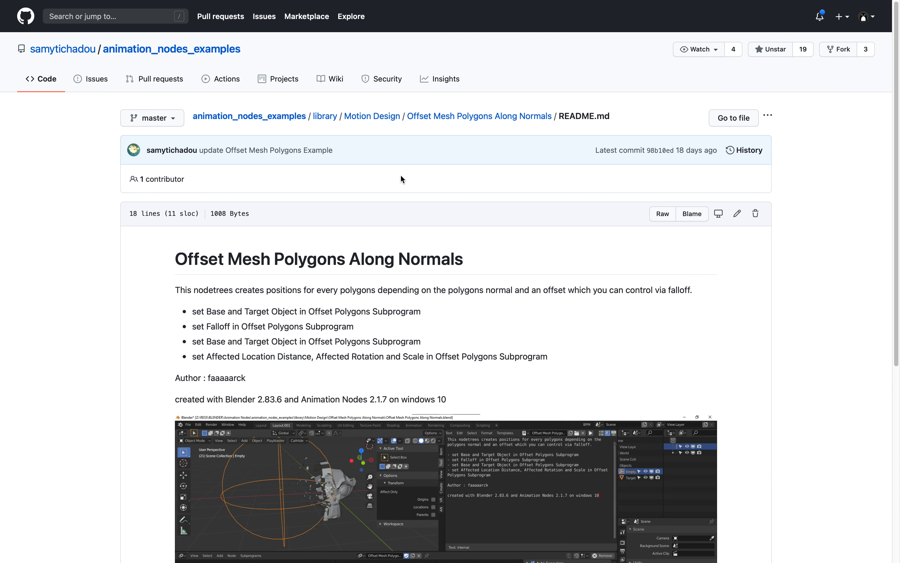
- Read through the Offset Mesh Polygons Along Normals readme page, check its branch list and switch back to Blender
scroll(395, 244, down, 5)
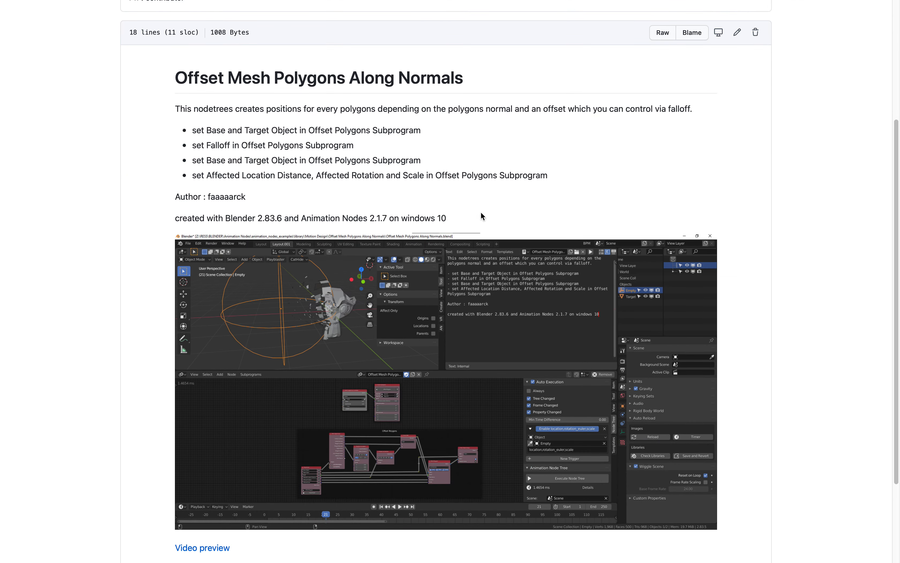
scroll(544, 260, up, 5)
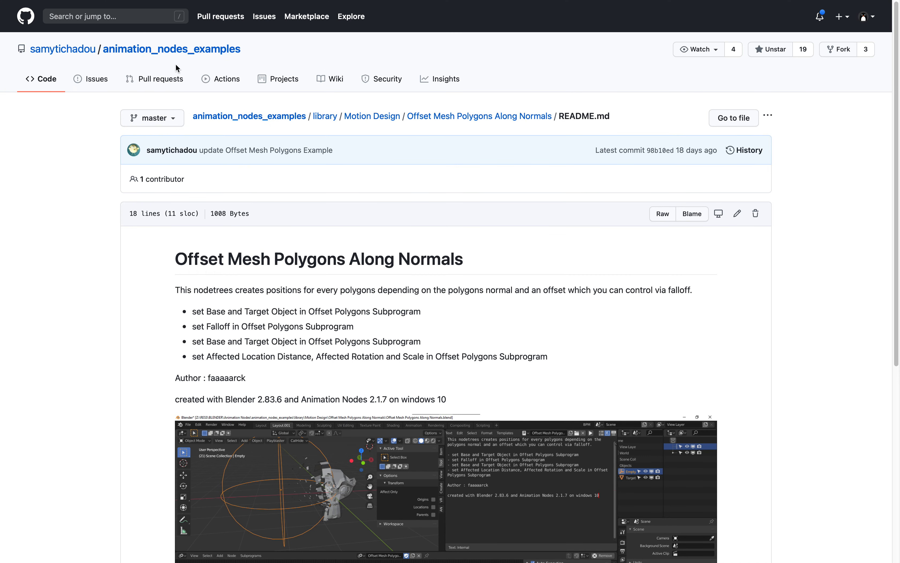
click(171, 119)
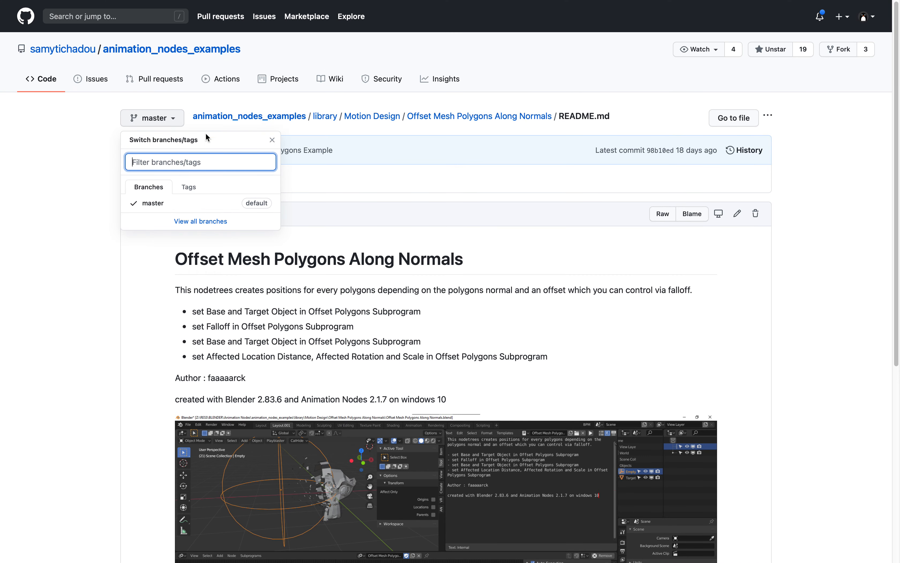
click(143, 104)
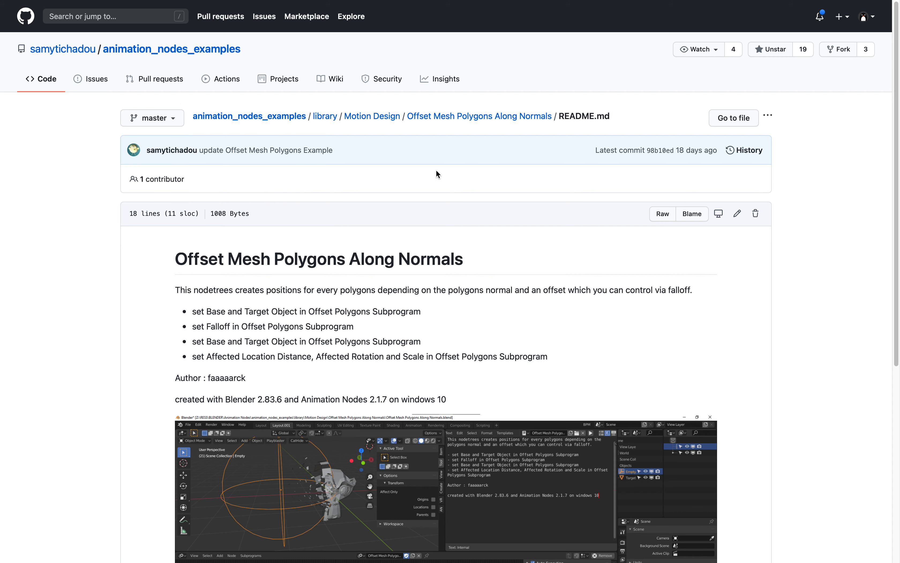
key(ctrl+Right)
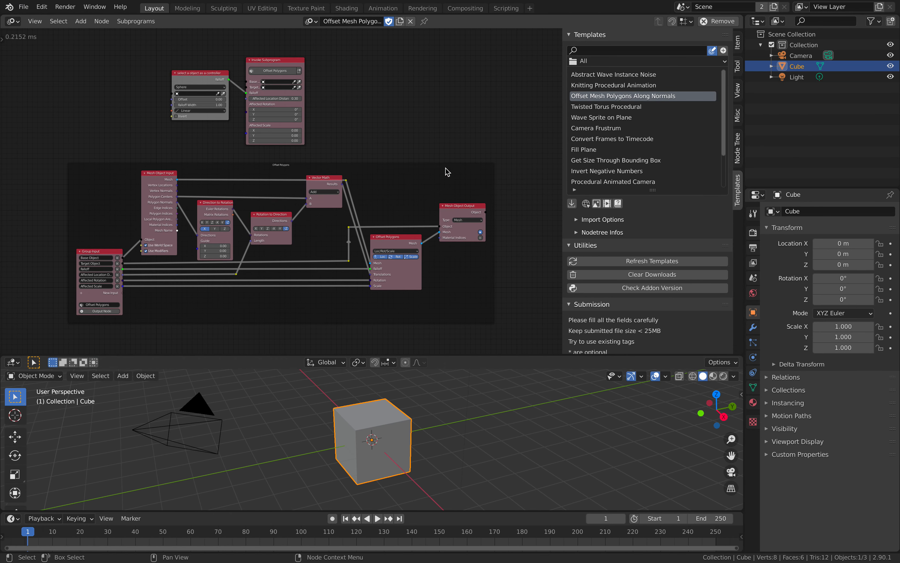
- Enlarge the 3D viewport and delete all objects in the scene
drag(498, 357, 498, 324)
key(a)
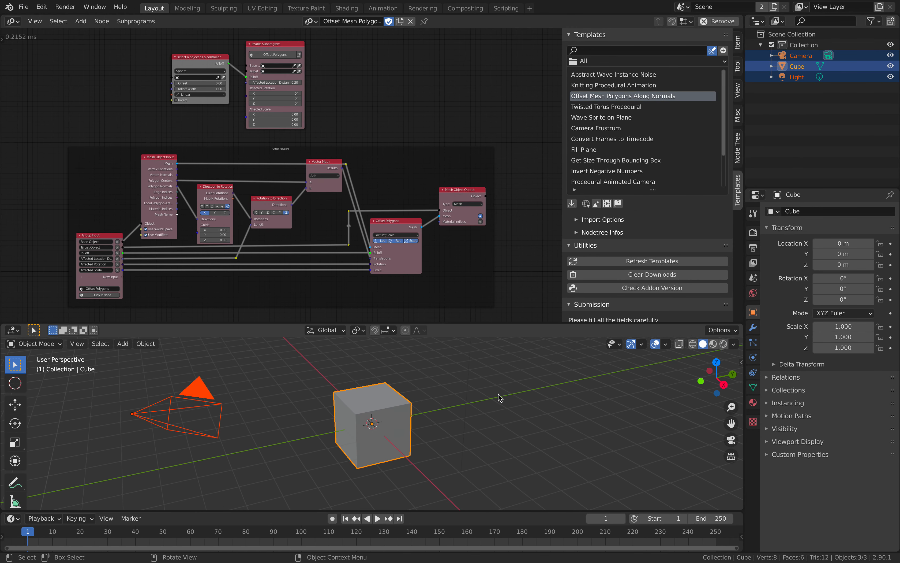
key(x)
click(499, 398)
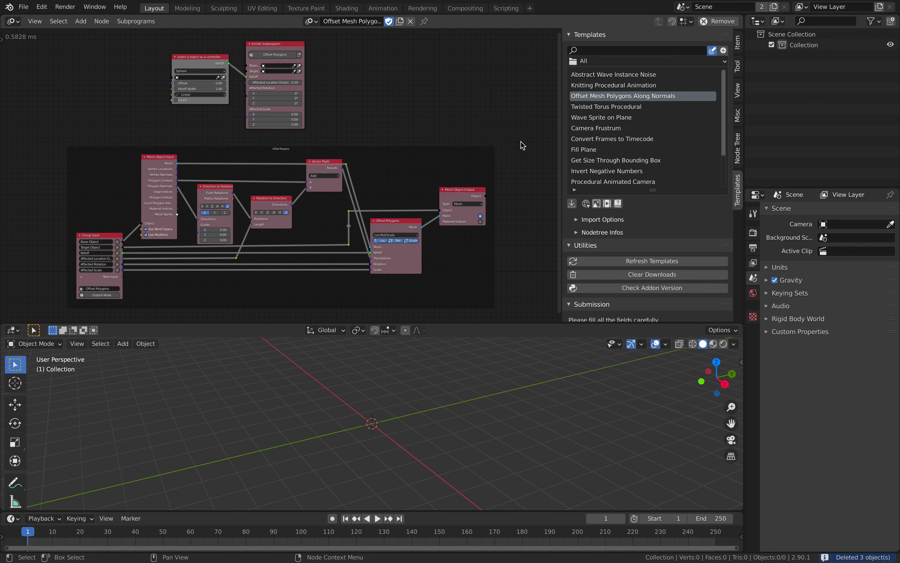
- Add an ico sphere to the empty scene
middle_drag(354, 99, 373, 93)
key(shift+a)
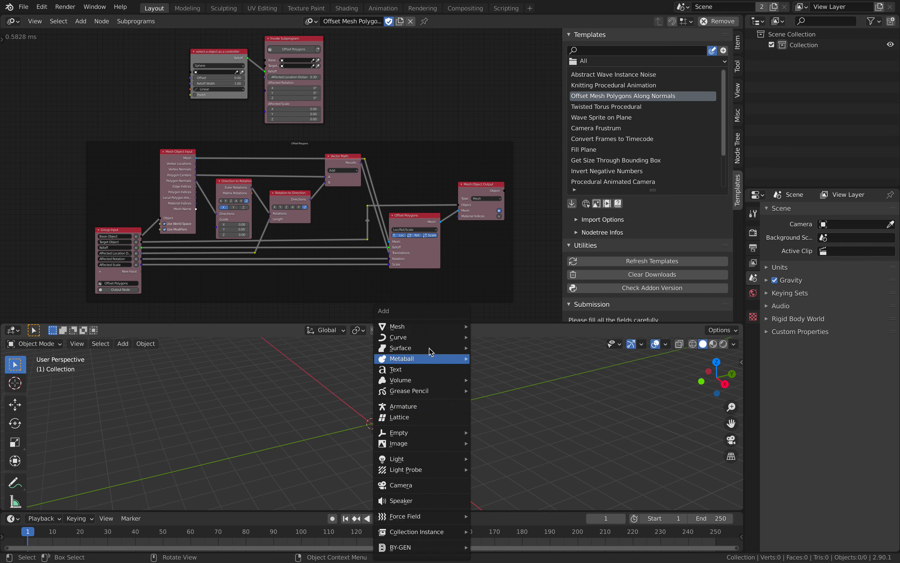
mouse_move(433, 326)
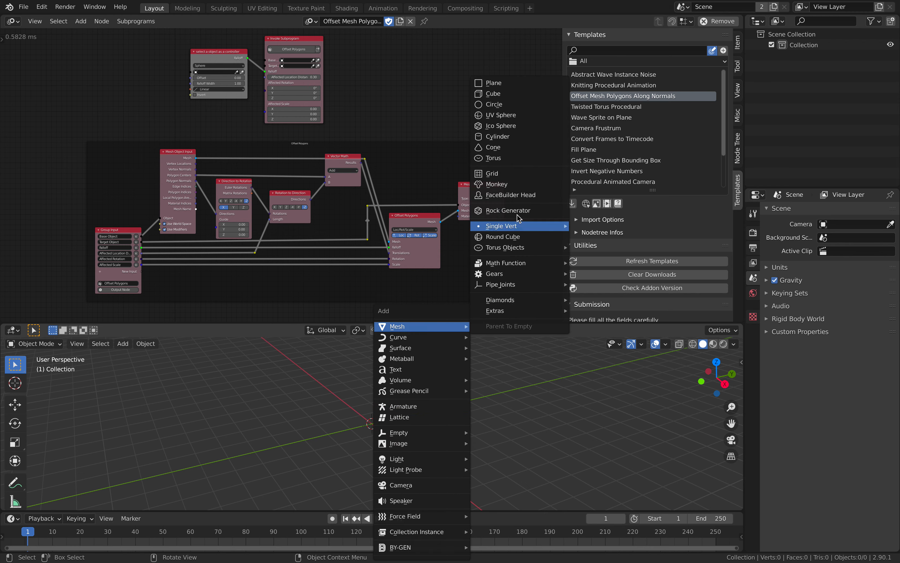
click(511, 132)
- Examine the imported node tree, ending with a close view of the falloff controller and Invoke Subprogram nodes
middle_drag(414, 475, 462, 472)
scroll(462, 463, up, 7)
scroll(454, 461, down, 2)
middle_drag(219, 134, 224, 161)
scroll(230, 177, up, 6)
middle_drag(222, 117, 260, 189)
middle_drag(267, 149, 310, 93)
scroll(332, 172, down, 3)
scroll(333, 172, down, 5)
middle_drag(354, 228, 280, 174)
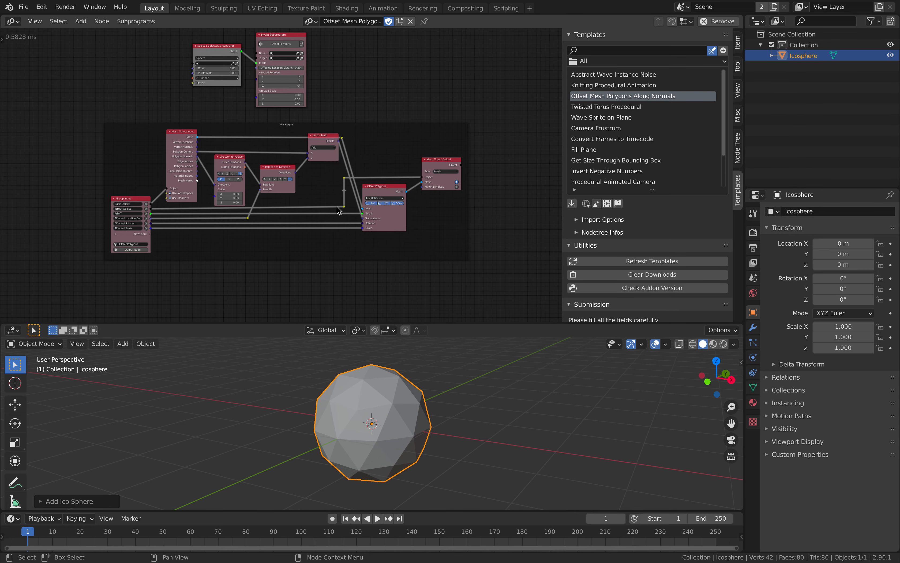
middle_drag(235, 89, 256, 245)
scroll(264, 258, up, 4)
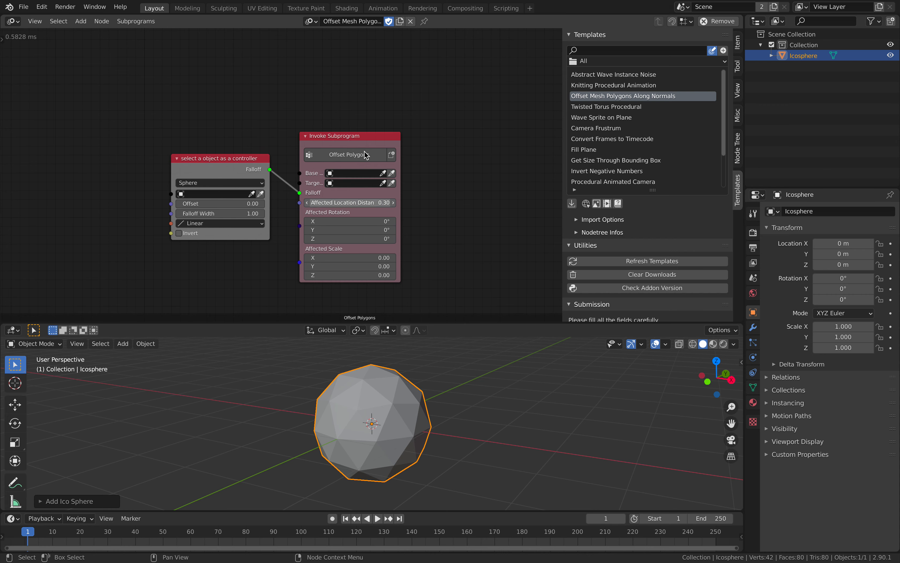
middle_drag(334, 216, 342, 174)
scroll(323, 112, up, 2)
- Duplicate the ico sphere and place the copy beside the original, at about X 2.75 m
middle_drag(392, 424, 420, 426)
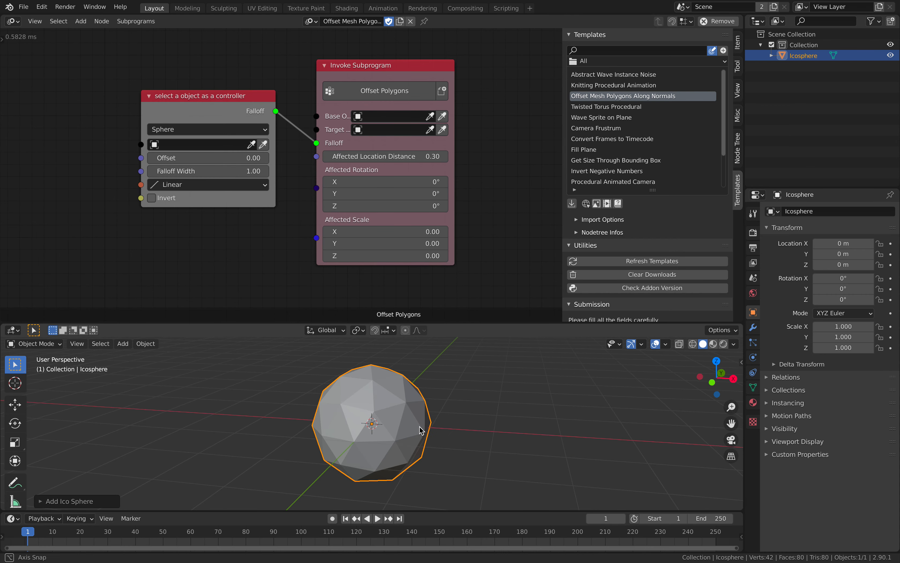
click(473, 419)
click(418, 406)
key(shift+d)
click(590, 408)
- In the Invoke Subprogram node, assign Icosphere as base object and Icosphere.001 as target, and shift the controller node slightly away from it
click(424, 403)
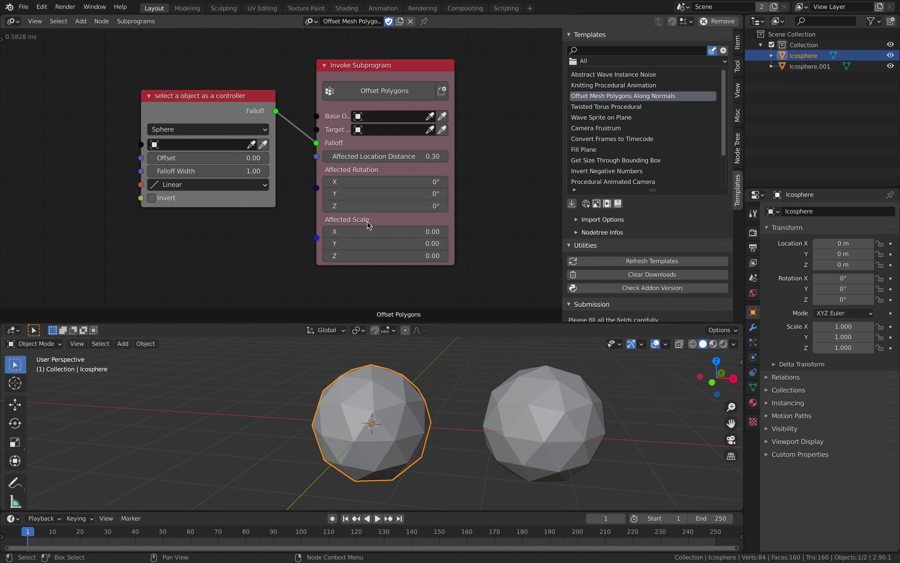
click(441, 119)
click(536, 408)
click(442, 130)
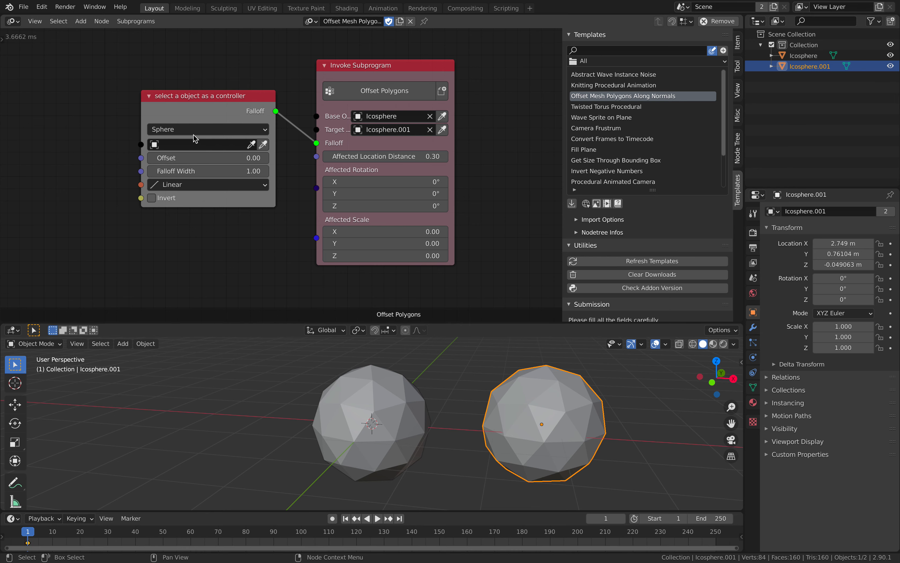
drag(209, 98, 200, 87)
- Add a sphere-shaped empty and place it on the original ico sphere's free side, at about X -2.58 m
scroll(241, 420, down, 1)
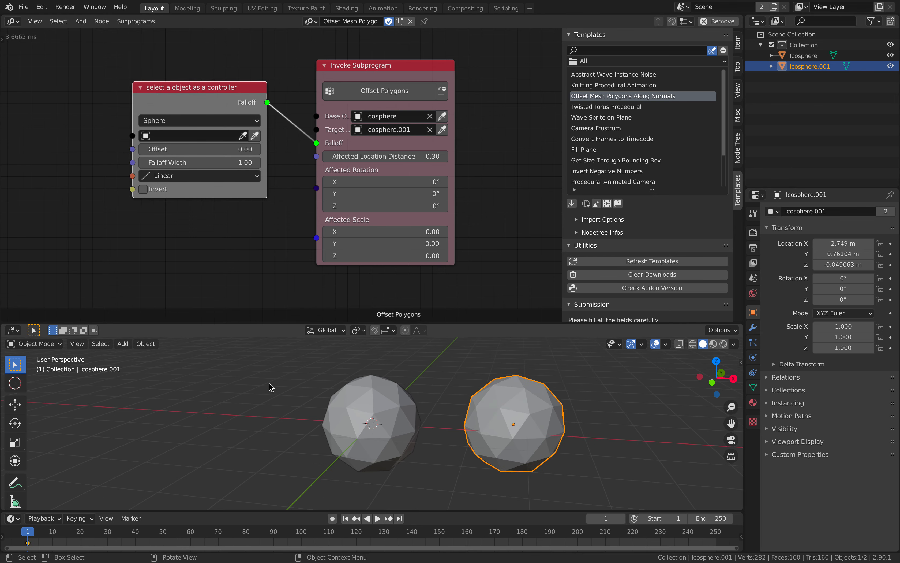
middle_drag(257, 384, 268, 383)
key(shift+a)
mouse_move(261, 434)
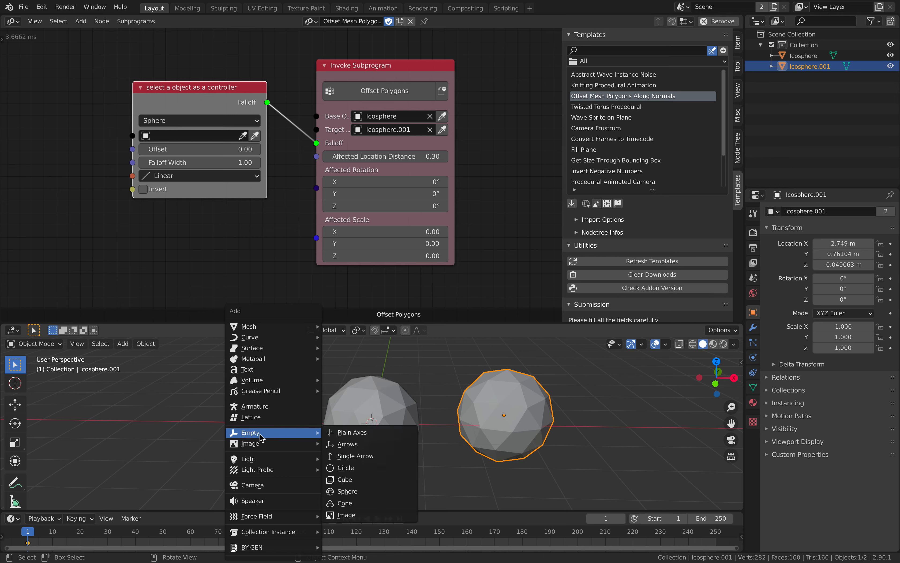
click(360, 493)
key(g)
click(273, 391)
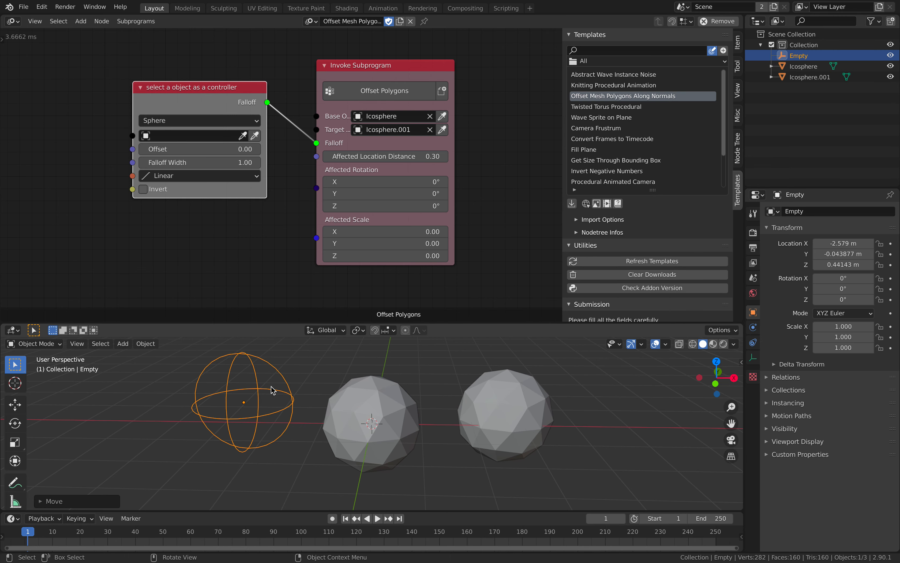
- Set Empty as the falloff controller's object and move the empty to about X -2.82 m
click(182, 123)
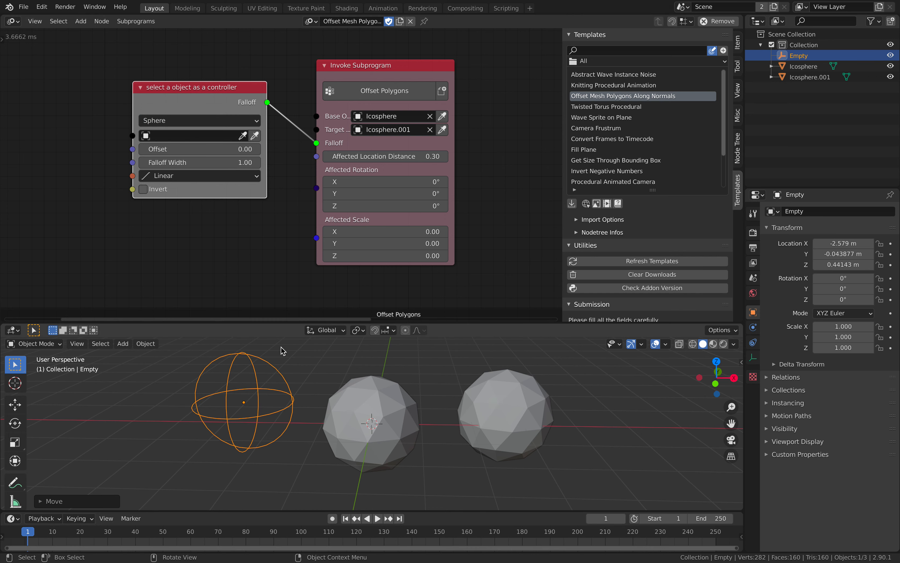
click(190, 135)
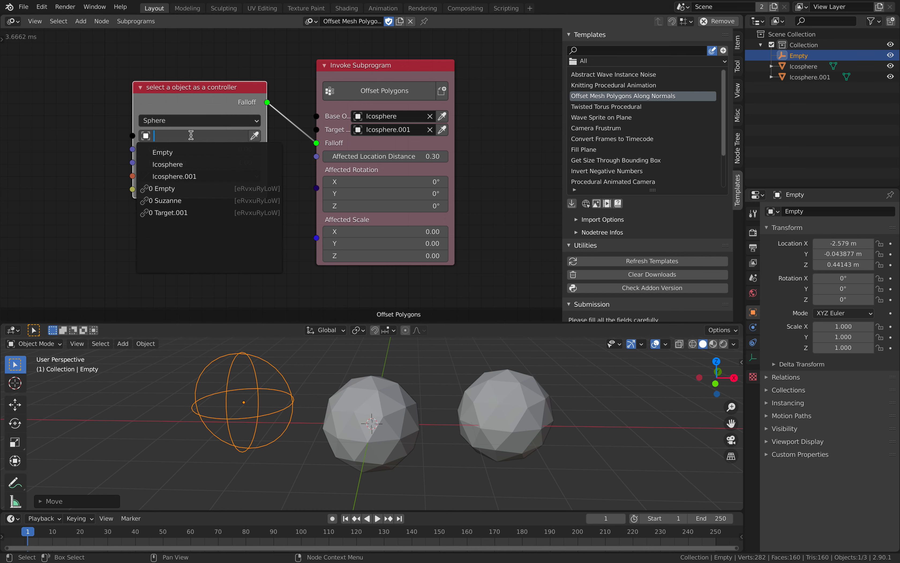
click(190, 153)
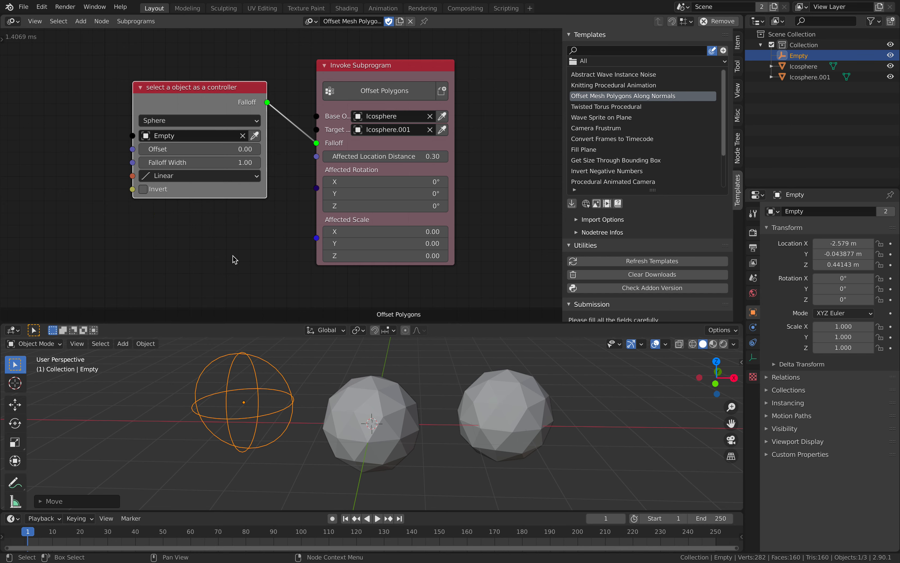
key(g)
click(290, 379)
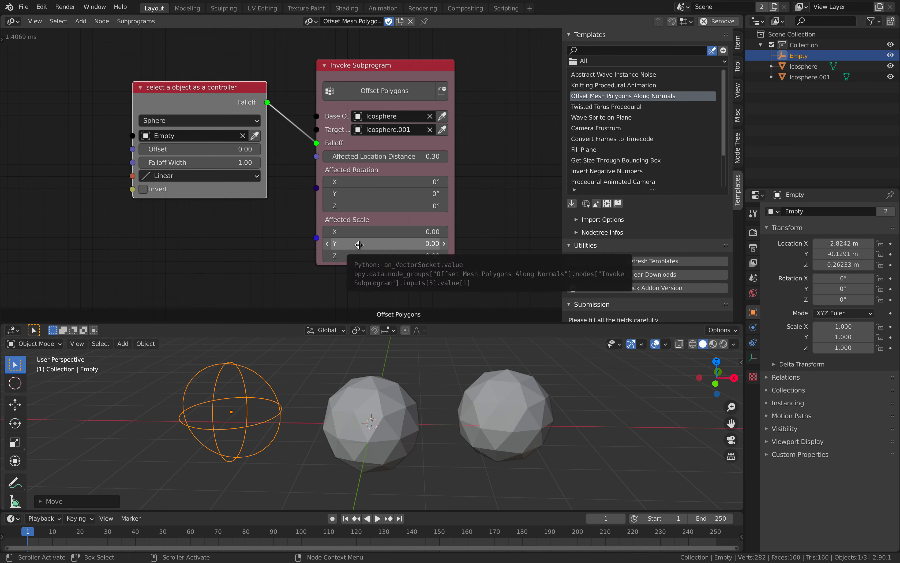
- Show the node tree's Auto Execution settings and enable Always
scroll(739, 93, up, 5)
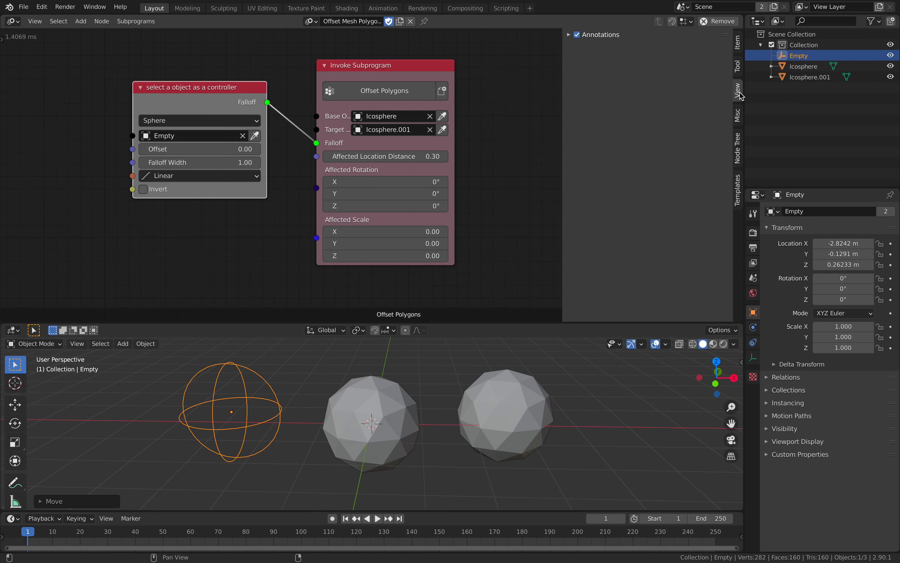
scroll(739, 95, down, 4)
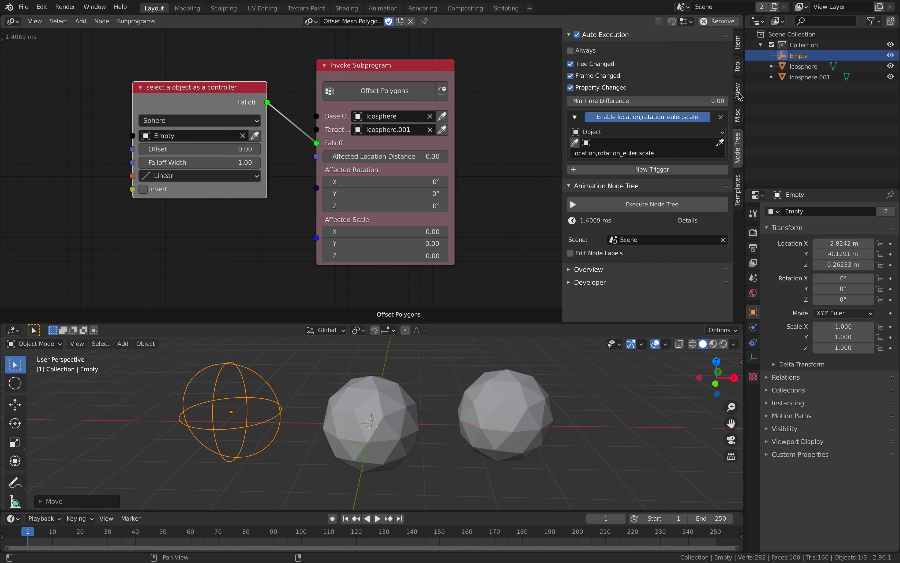
click(575, 50)
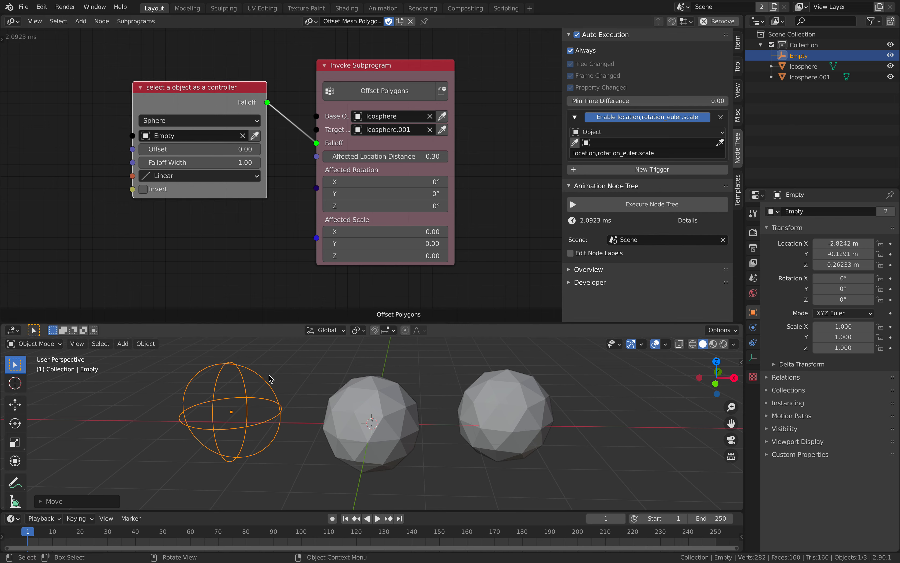
- Test the falloff by moving and scaling the empty around the base sphere, leaving it at about X -1.25 m with a scale of 1.027
key(g)
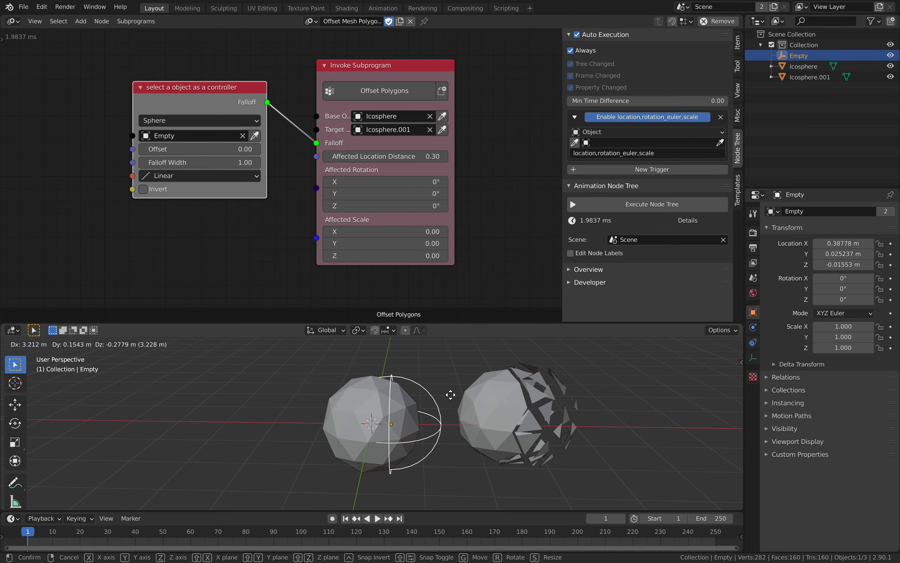
click(296, 386)
key(s)
click(486, 439)
key(g)
click(409, 425)
key(s)
click(349, 426)
key(g)
click(428, 438)
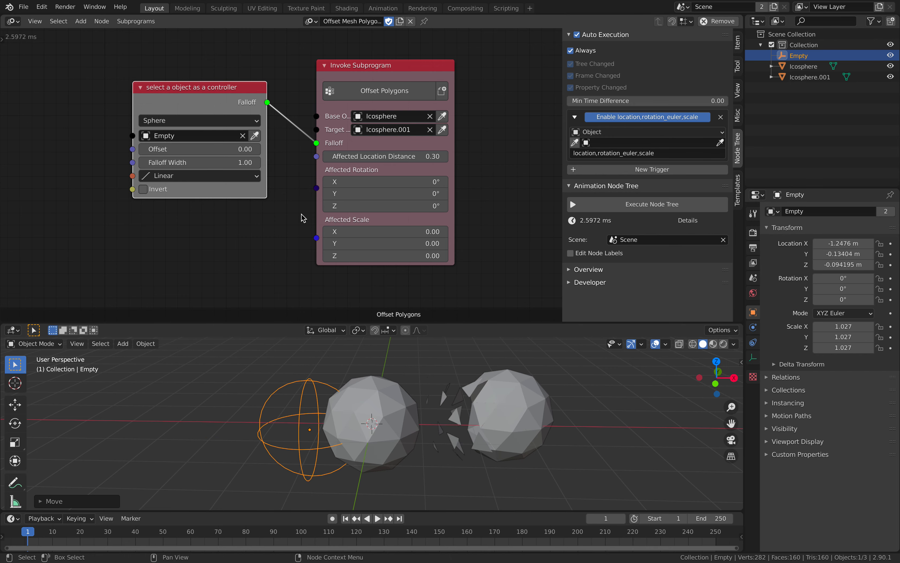
- Collapse the node editor's sidebar, frame the whole Offset Polygons subprogram and shift its Offset Polygons transform node slightly
scroll(283, 122, down, 5)
middle_drag(340, 258, 333, 153)
middle_drag(391, 212, 404, 141)
scroll(523, 147, down, 2)
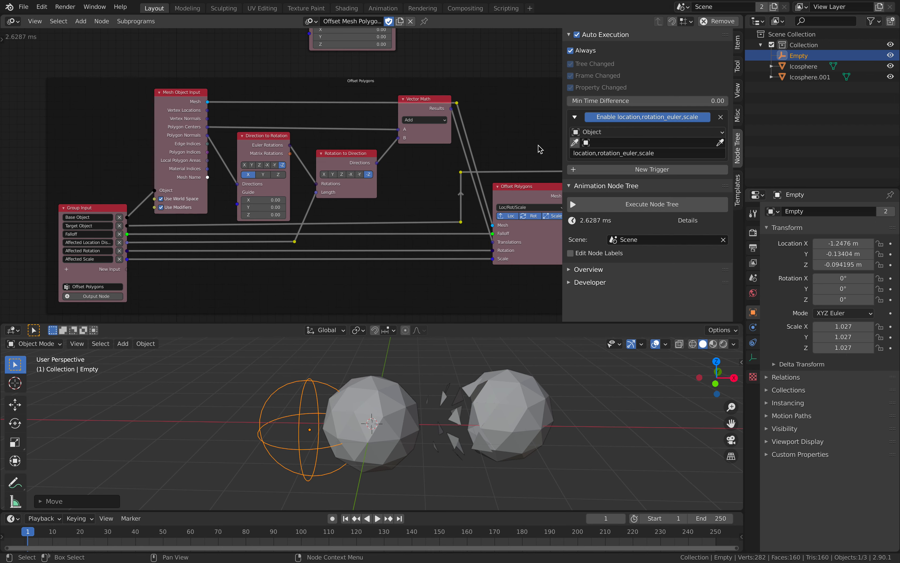
drag(563, 144, 693, 146)
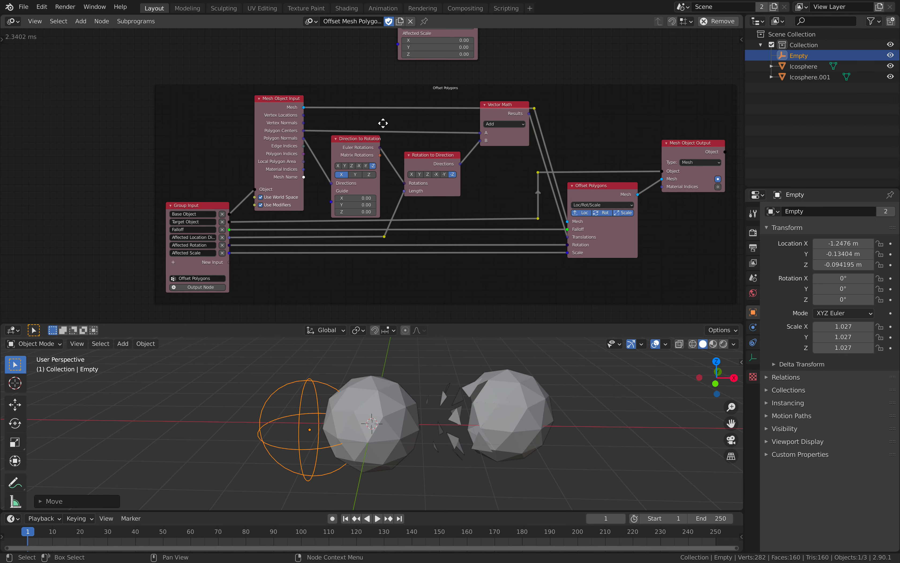
key(Home)
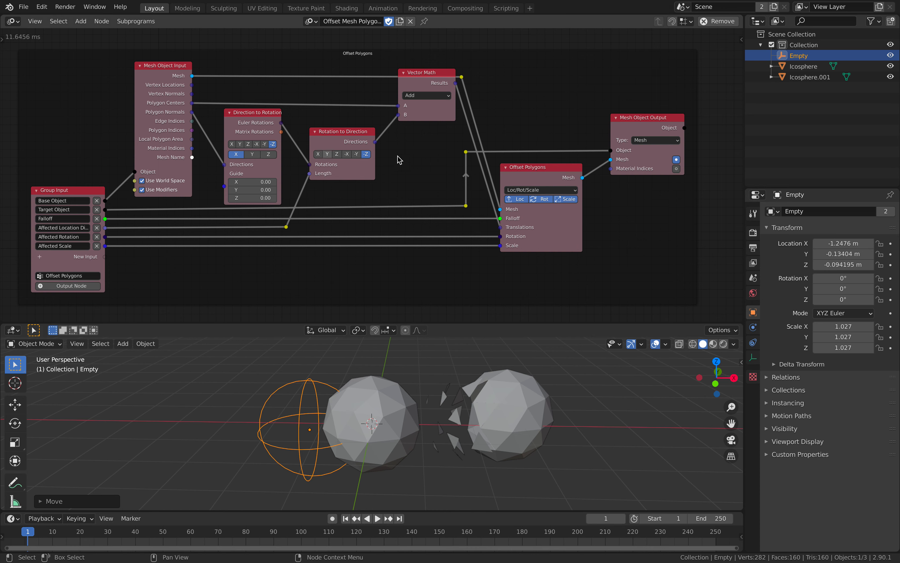
drag(535, 173, 525, 178)
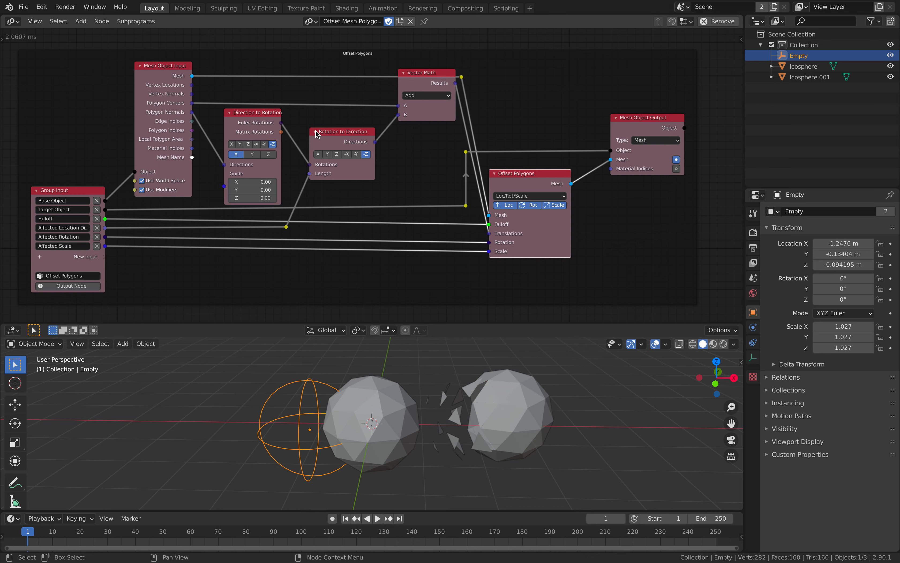
- In the Invoke Subprogram node, set Affected Location Distance to 0.48, Affected Rotation to -0.54° and Affected Scale to 0.18 on all axes
scroll(316, 134, down, 1)
middle_drag(293, 125, 306, 249)
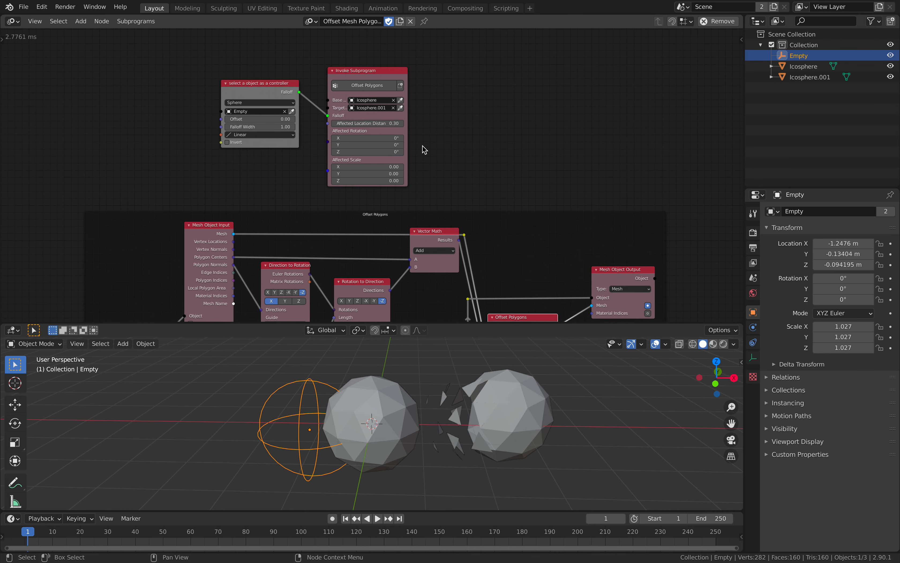
middle_drag(494, 165, 480, 117)
scroll(410, 97, up, 2)
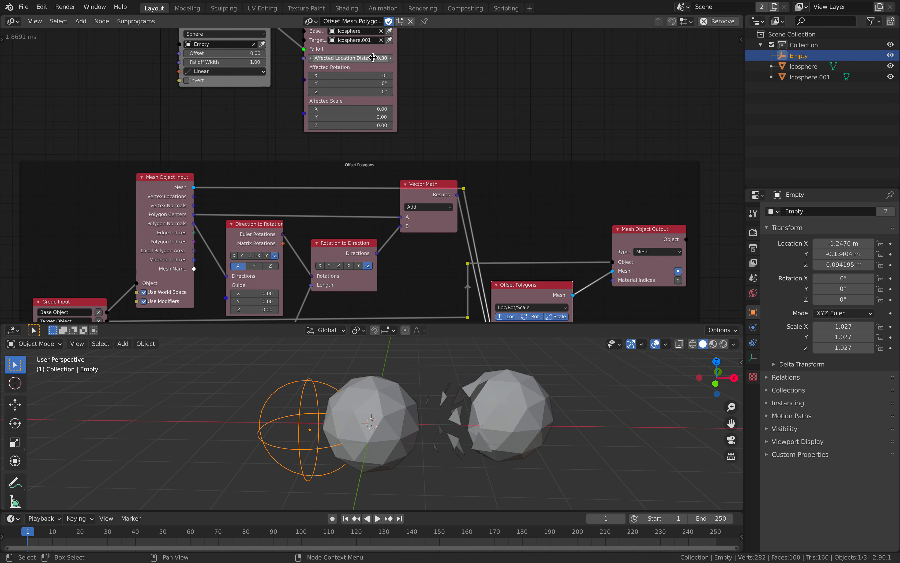
mouse_move(373, 58)
mouse_down()
mouse_move(402, 58)
mouse_move(370, 59)
mouse_up()
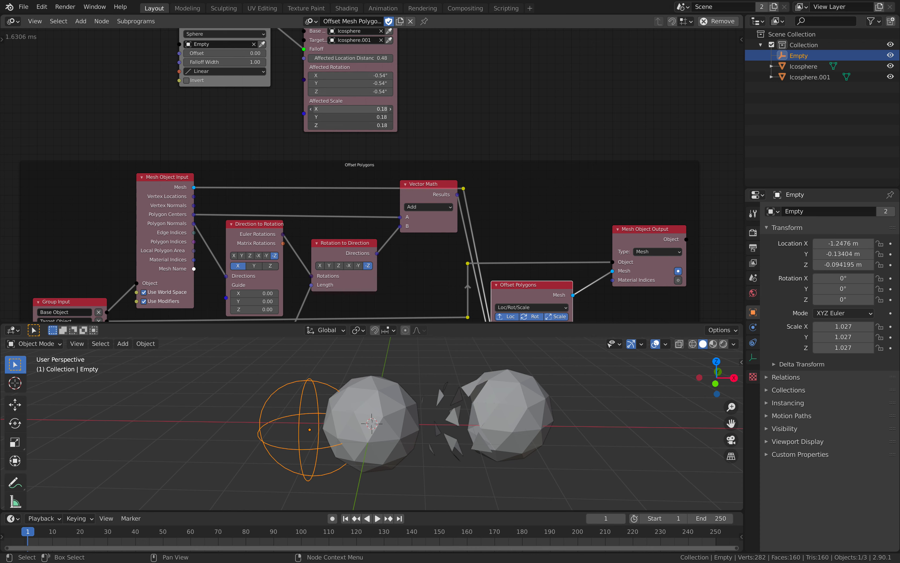
- Move the empty into the base sphere, to about X -0.38 m, and fit the whole node tree in the editor
key(g)
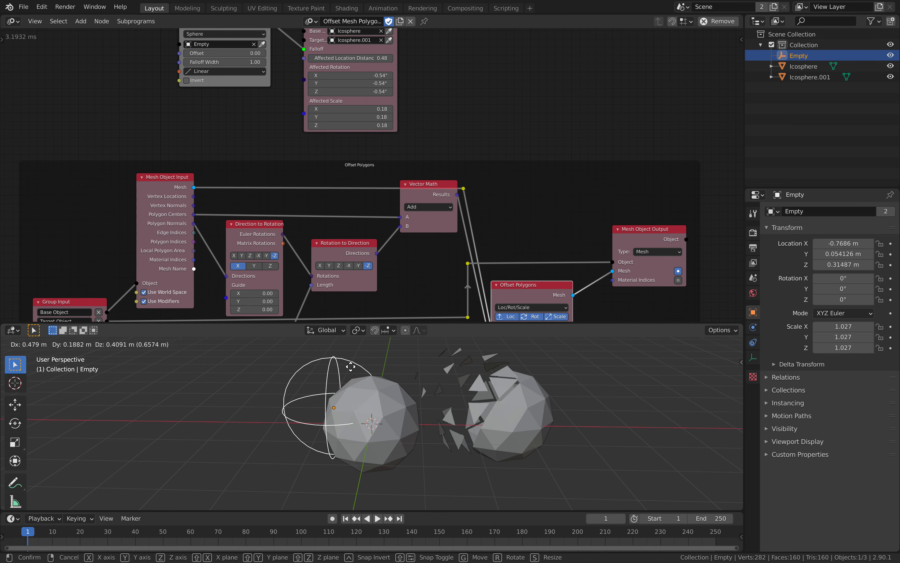
click(395, 373)
key(Home)
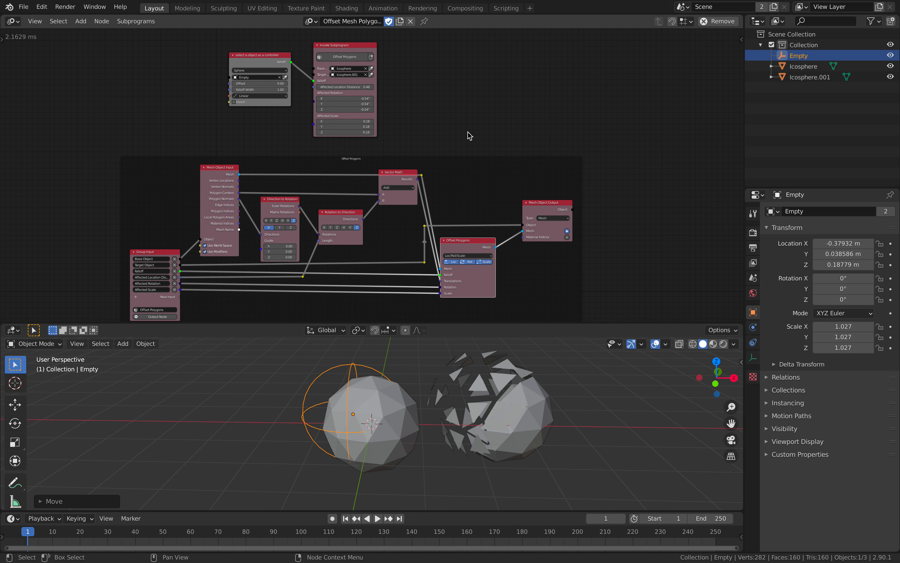
- Start a new General file and discard the unsaved changes
click(24, 7)
mouse_move(55, 19)
click(121, 20)
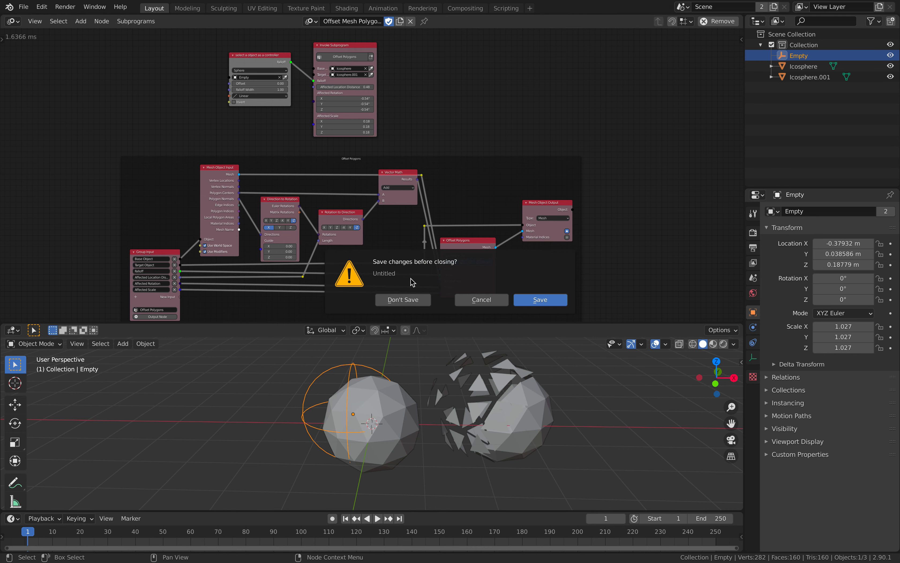
click(415, 301)
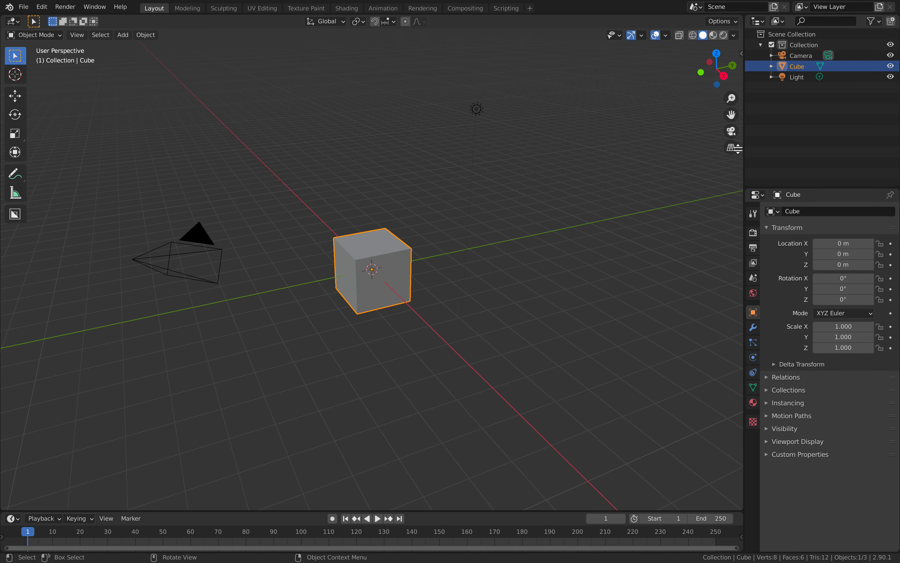
- Split the 3D viewport into two stacked areas, turn the upper one into a Sverchok Nodes editor and create a new node tree
drag(746, 21, 739, 29)
click(631, 112)
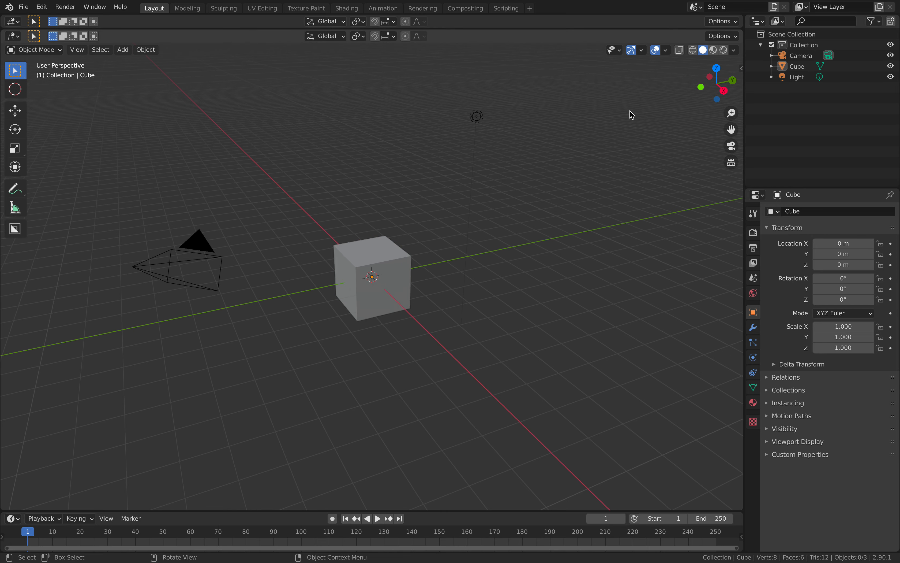
scroll(630, 113, down, 1)
middle_drag(630, 112, 609, 117)
drag(647, 30, 224, 233)
click(13, 22)
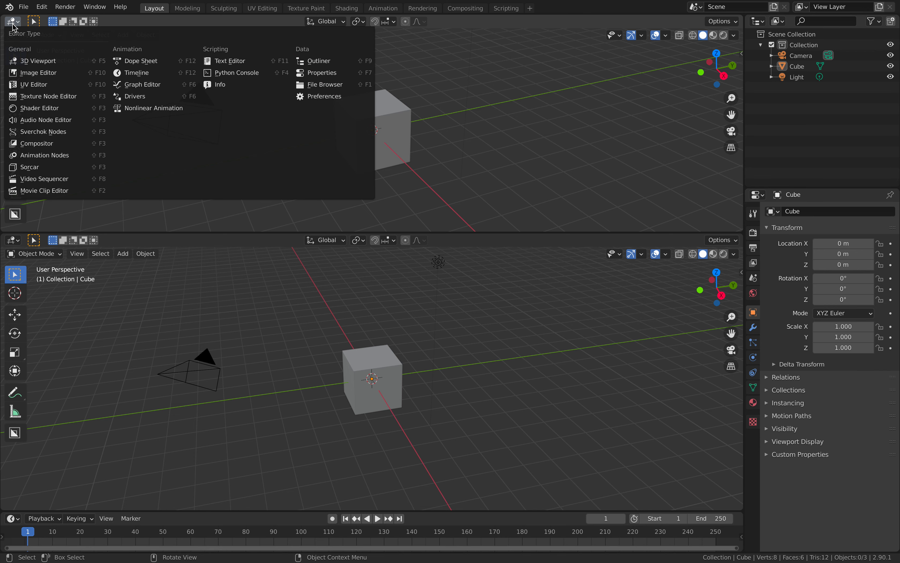
click(52, 133)
click(395, 22)
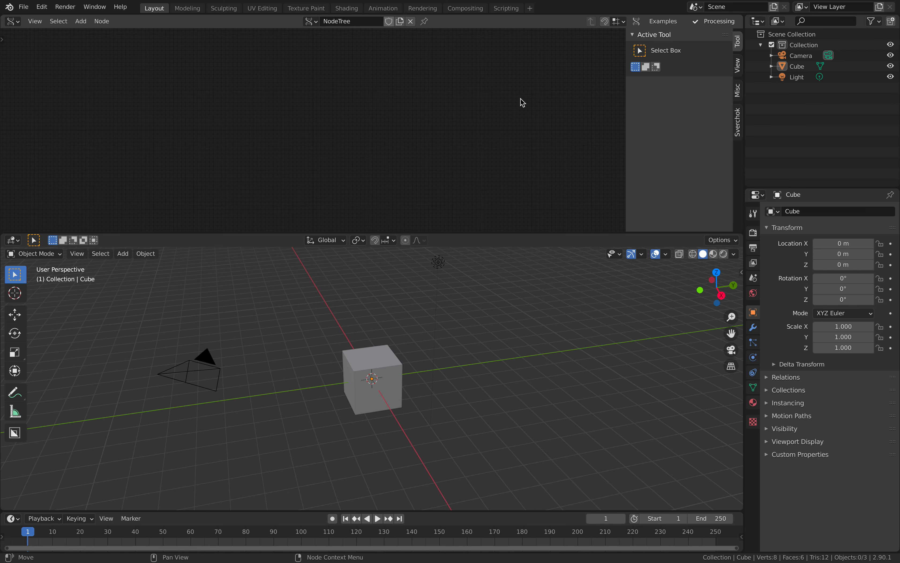
- Switch to Safari and search the issues of the blendersushi repository for "gist"
key(ctrl+Left)
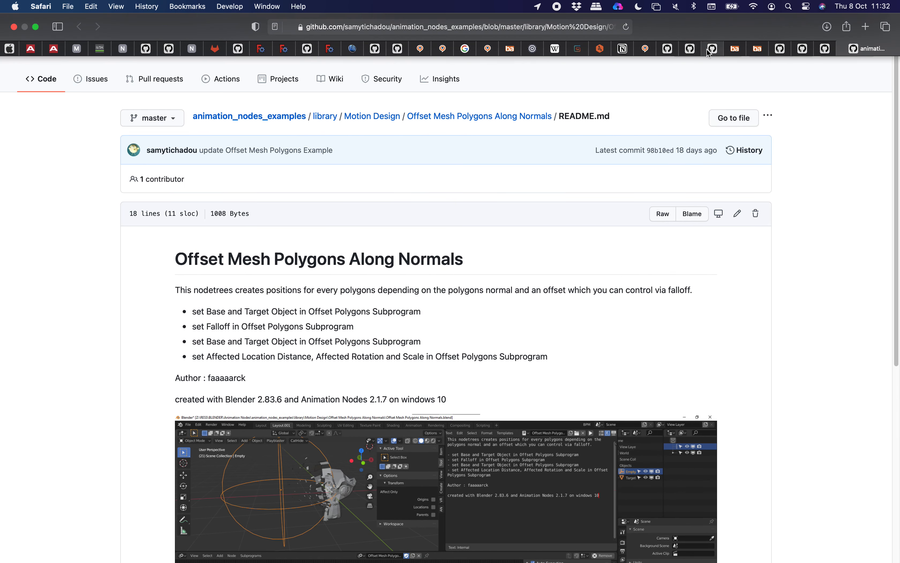
click(713, 49)
triple_click(260, 120)
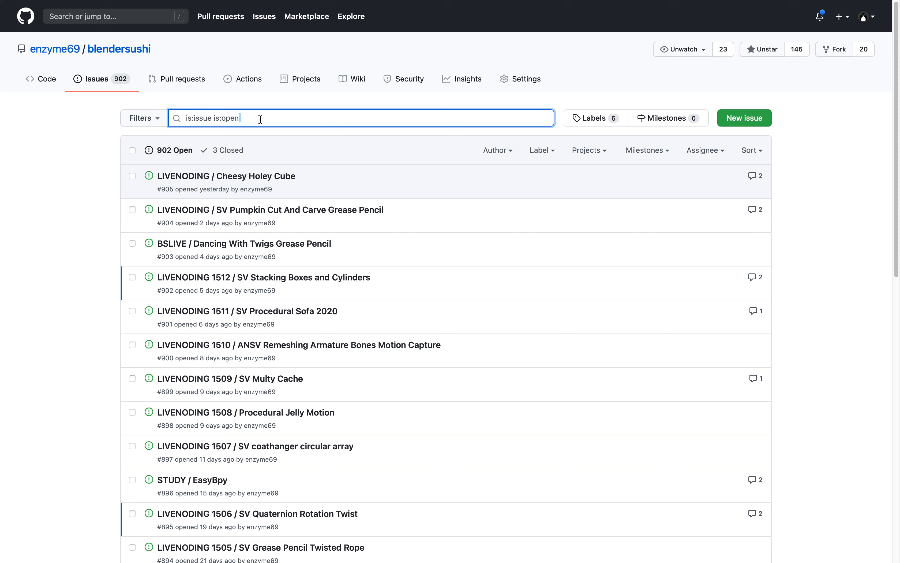
text(gist)
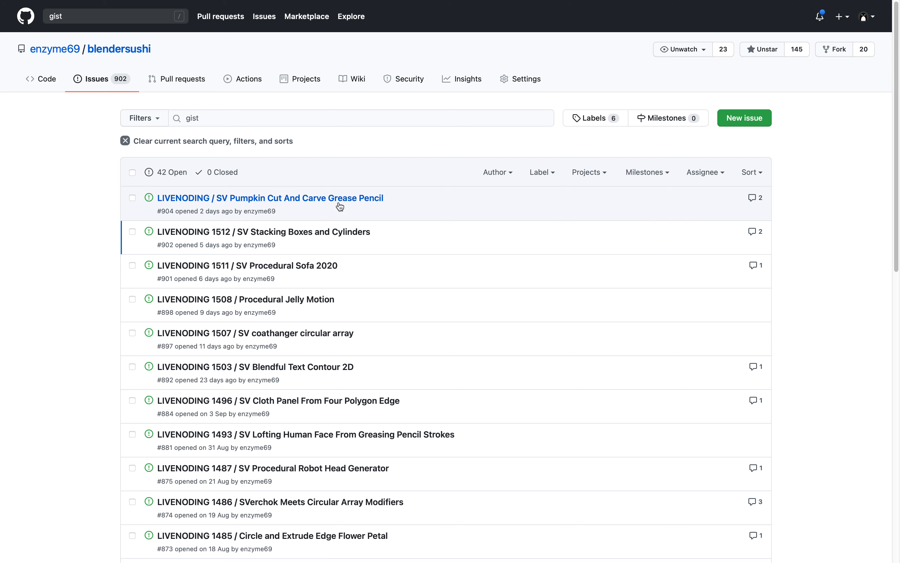
- Open the issue LIVENODING 1512 / SV Stacking Boxes and Cylinders, copy its GIST link and look over the posted preview image
mouse_move(345, 204)
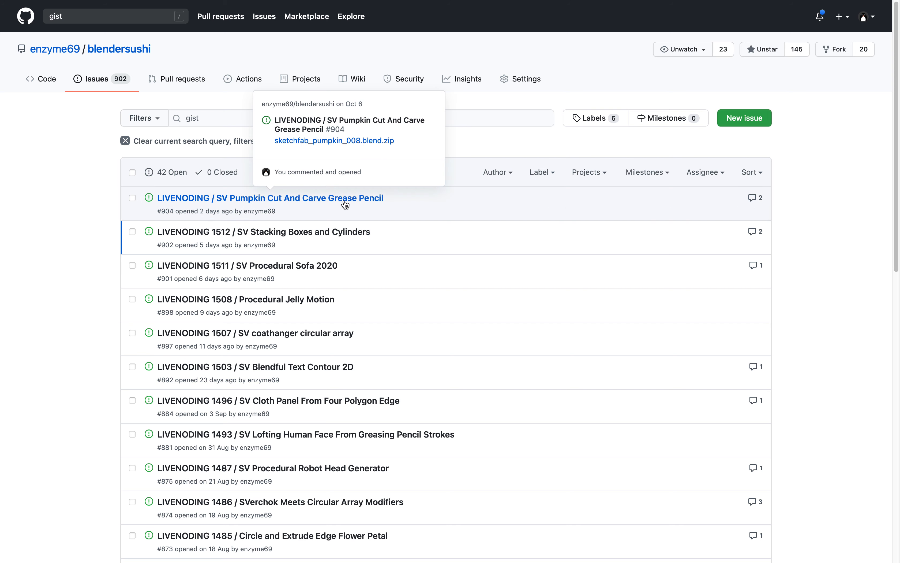
mouse_move(347, 237)
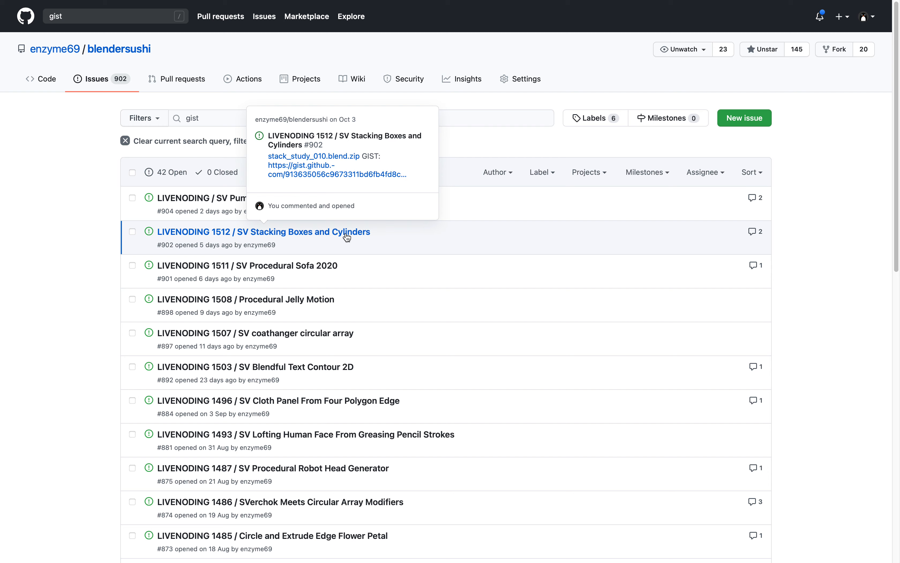
click(347, 236)
scroll(334, 270, down, 5)
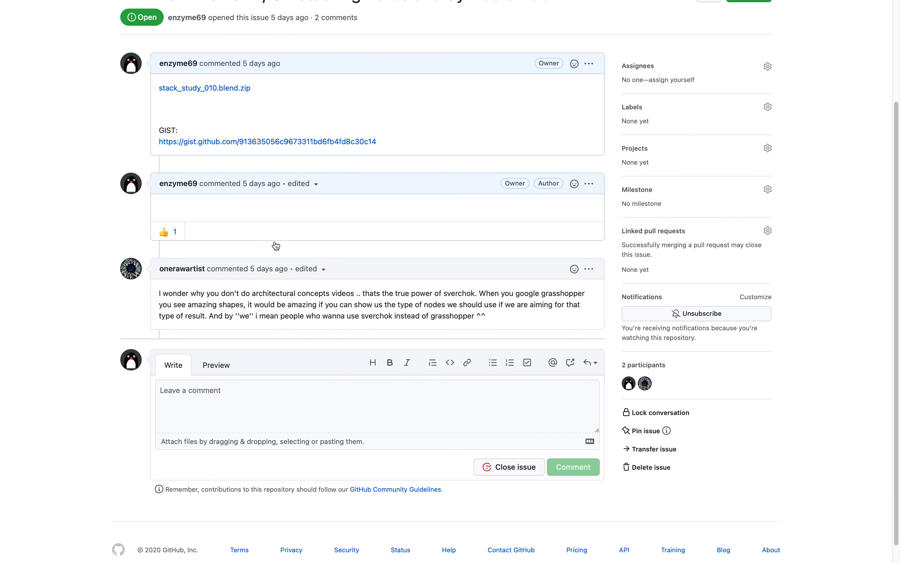
scroll(223, 237, down, 8)
right_click(261, 233)
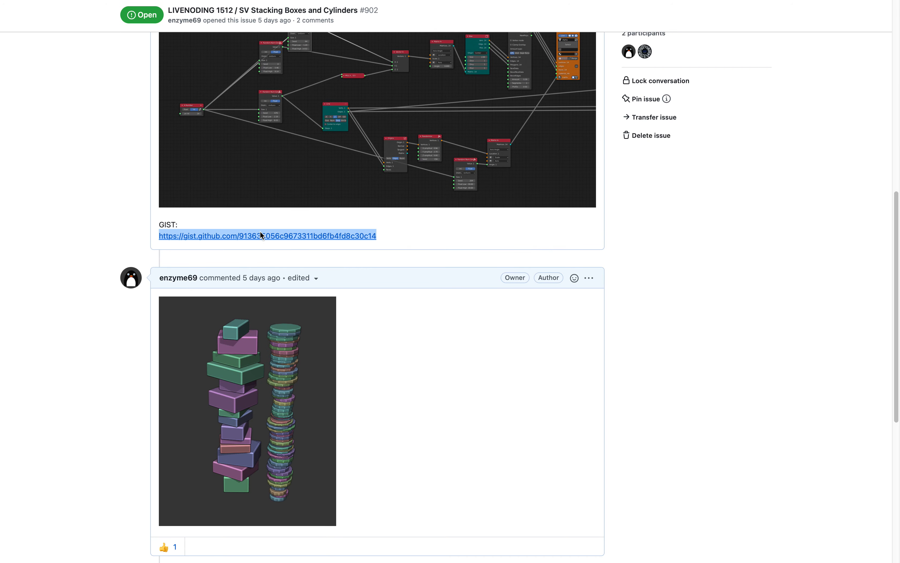
click(289, 321)
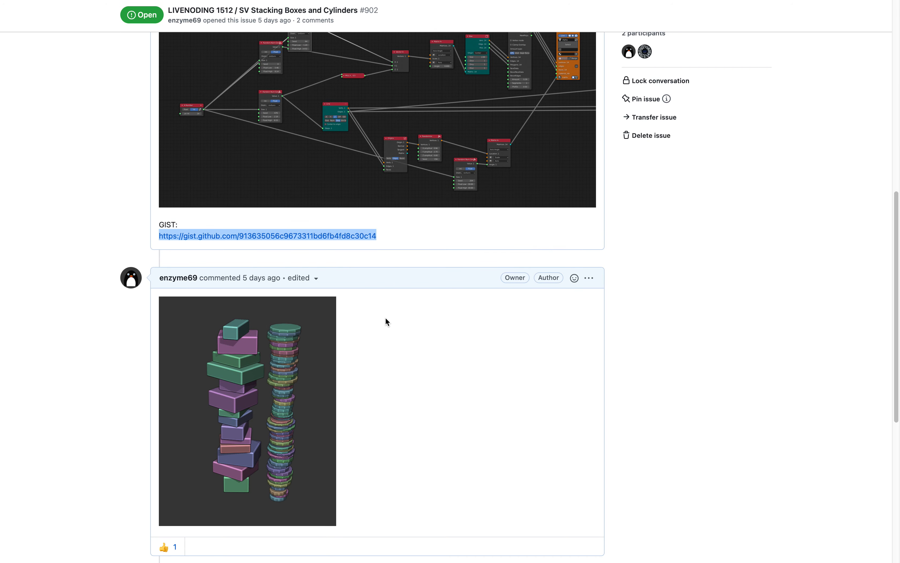
scroll(321, 228, up, 6)
scroll(414, 242, down, 3)
scroll(335, 257, up, 1)
scroll(442, 358, up, 3)
scroll(335, 287, down, 8)
scroll(297, 301, down, 3)
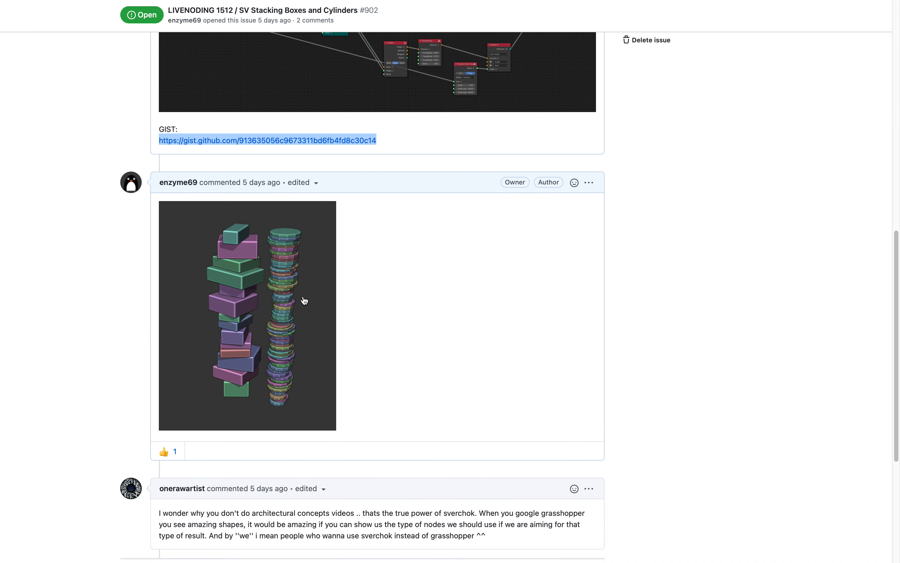
- Switch back to Blender, import the copied GIST link into the Sverchok node tree and frame the stacked boxes and cylinders
key(ctrl+Right)
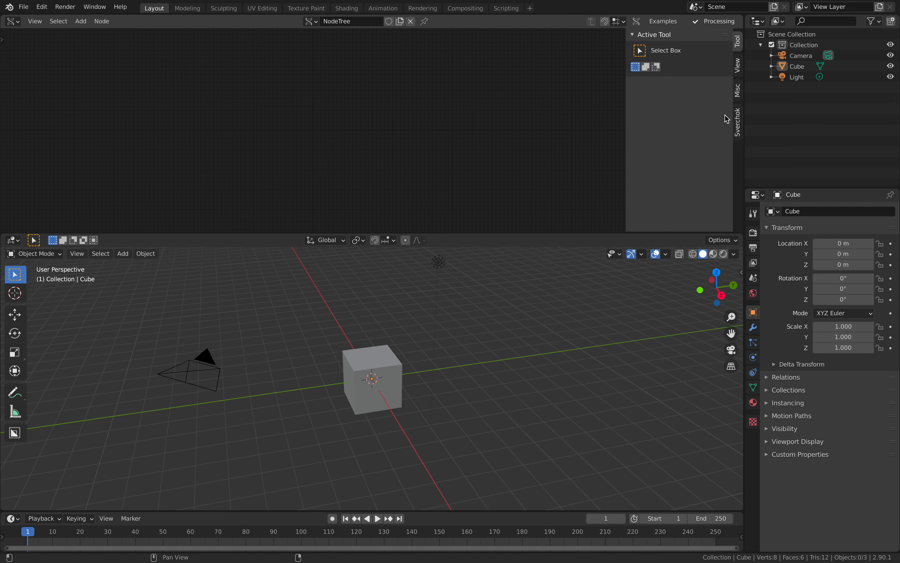
click(737, 121)
click(685, 201)
scroll(696, 179, down, 5)
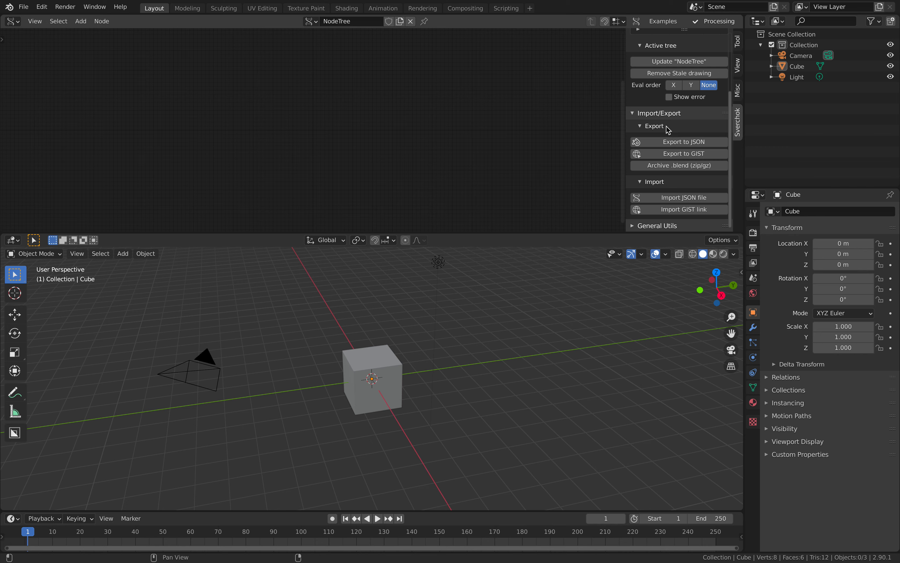
click(686, 211)
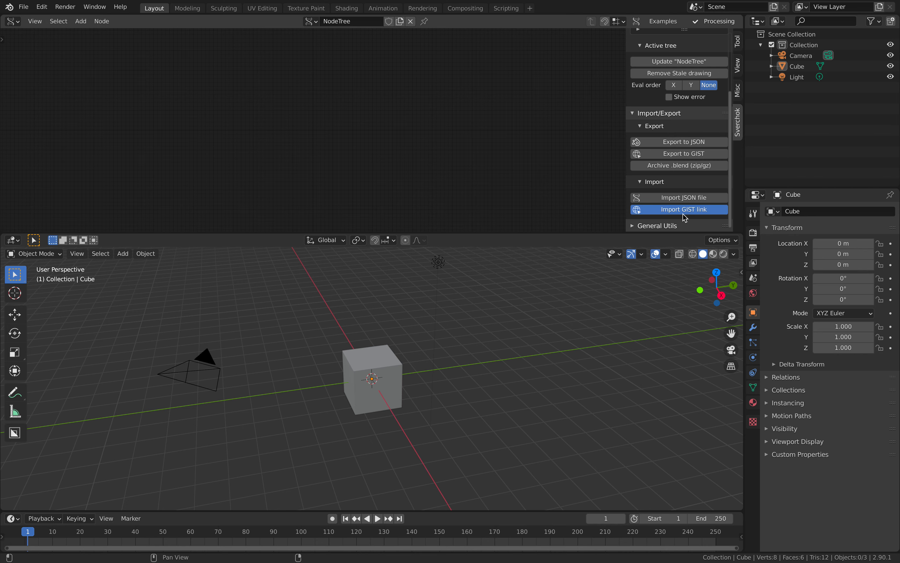
scroll(498, 304, down, 12)
shift+middle_drag(432, 319, 448, 386)
scroll(480, 335, down, 4)
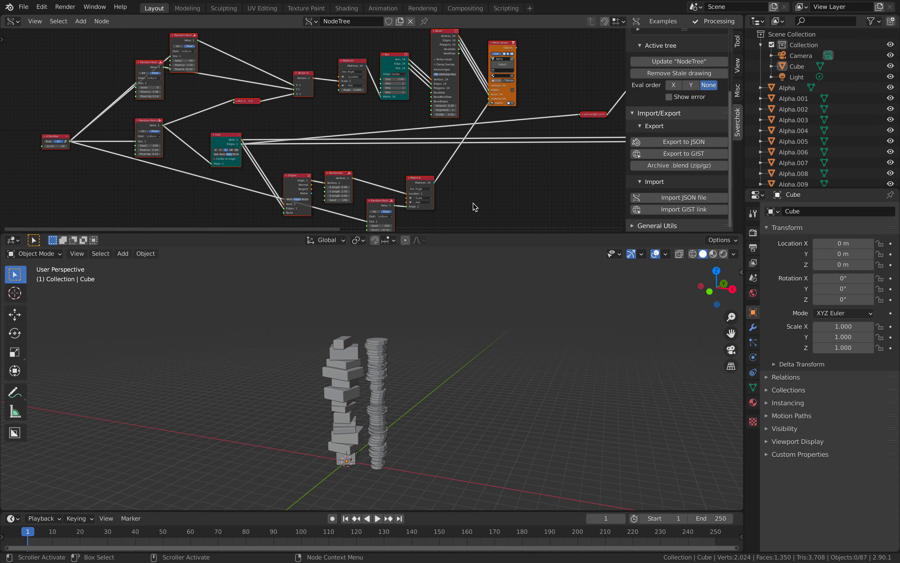
- Return to Safari and look over the animation_nodes_examples and an_template_addon repository pages
key(ctrl+Left)
mouse_move(853, 3)
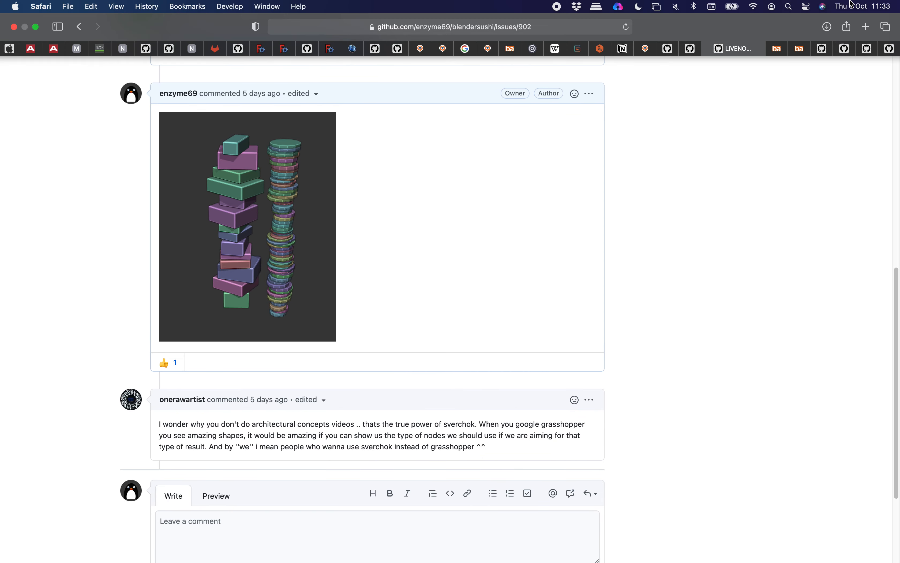
click(820, 49)
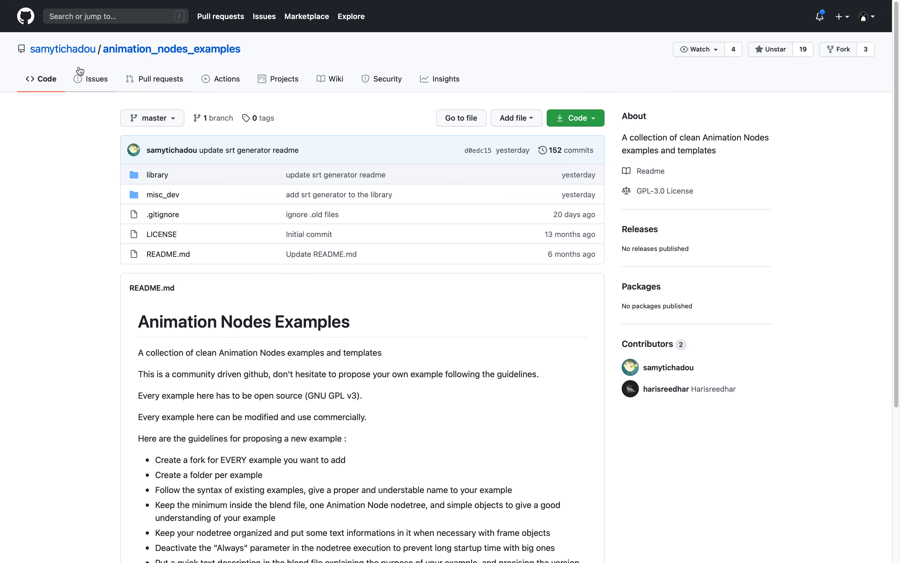
mouse_move(47, 55)
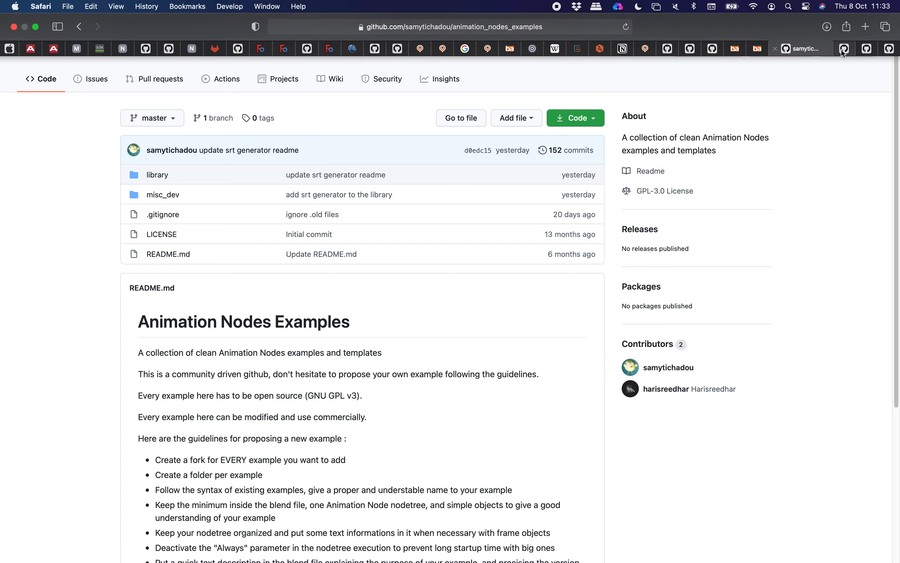
click(845, 49)
scroll(595, 161, up, 15)
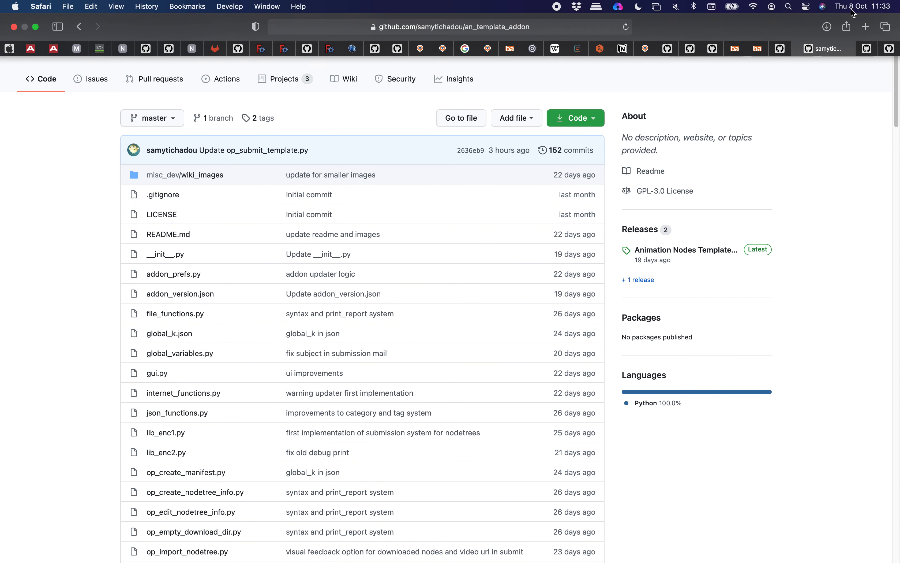
- From the image_preview.png page, open the animation_nodes_examples repository and examine its branches, tags, README and download options
click(867, 47)
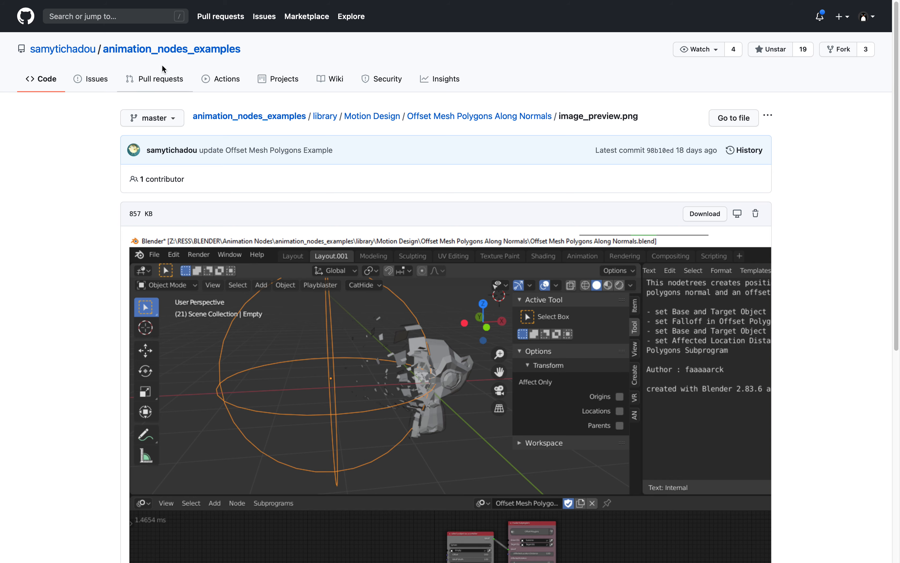
click(160, 56)
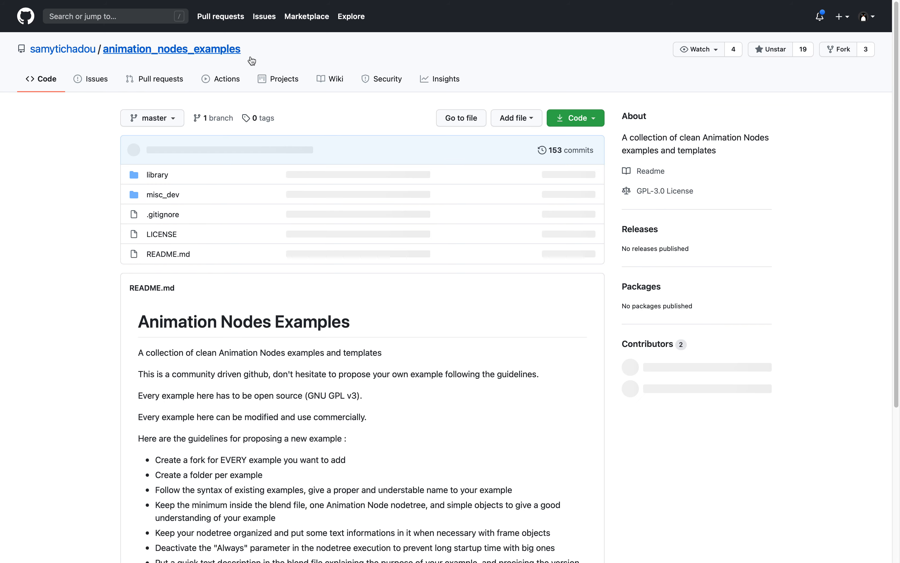
click(152, 118)
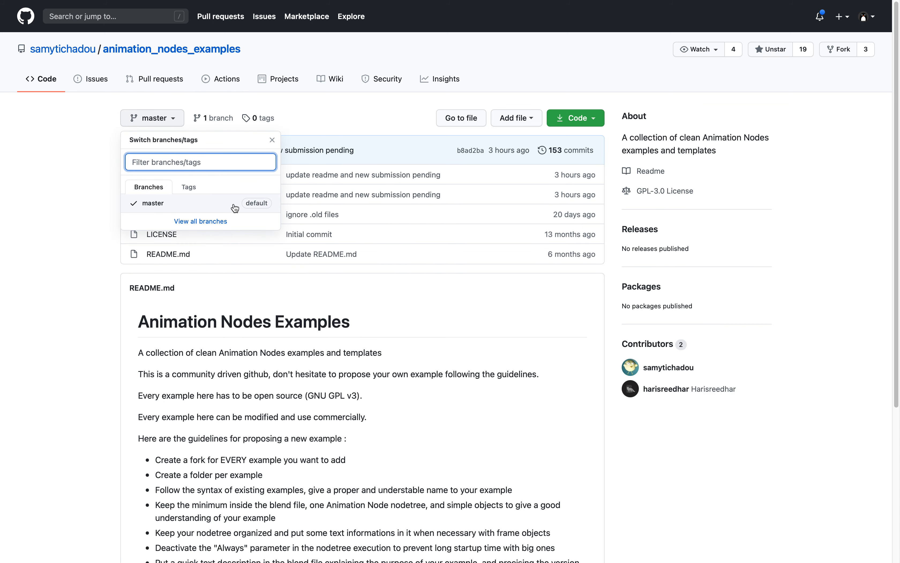
click(189, 190)
click(151, 185)
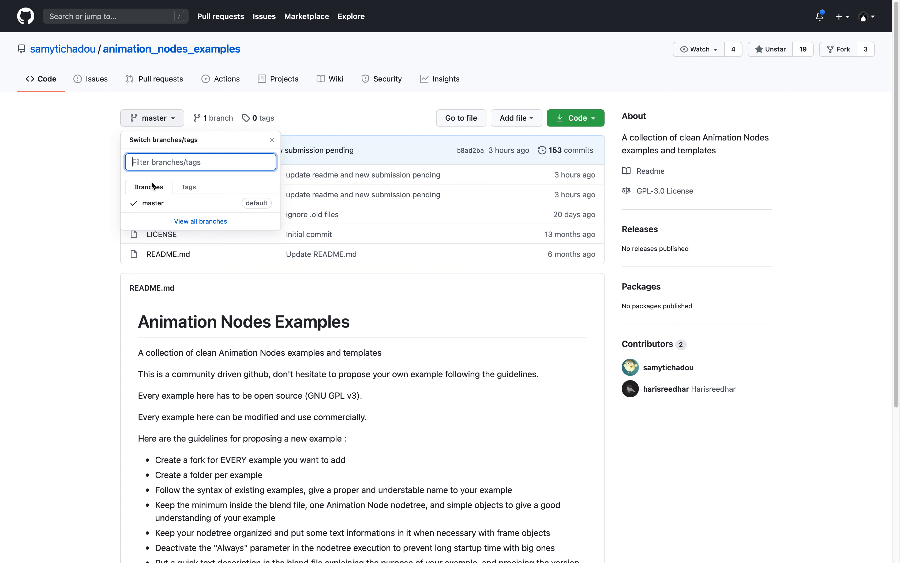
click(98, 201)
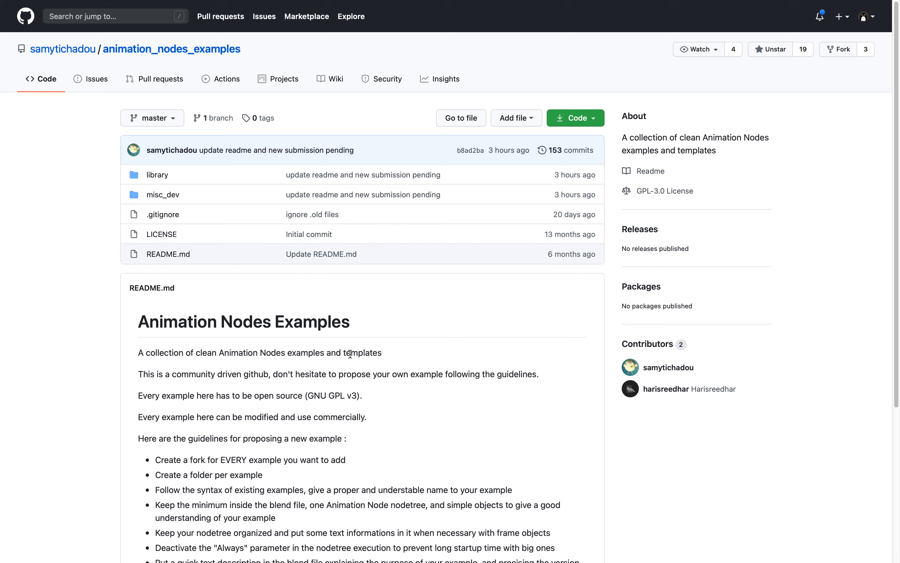
scroll(350, 353, down, 5)
scroll(359, 371, up, 5)
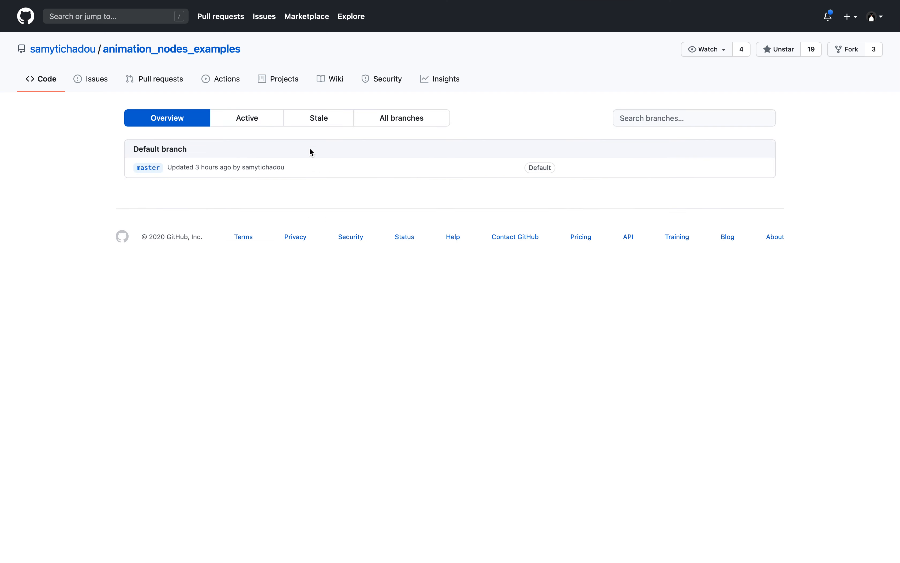
mouse_move(80, 1)
click(79, 25)
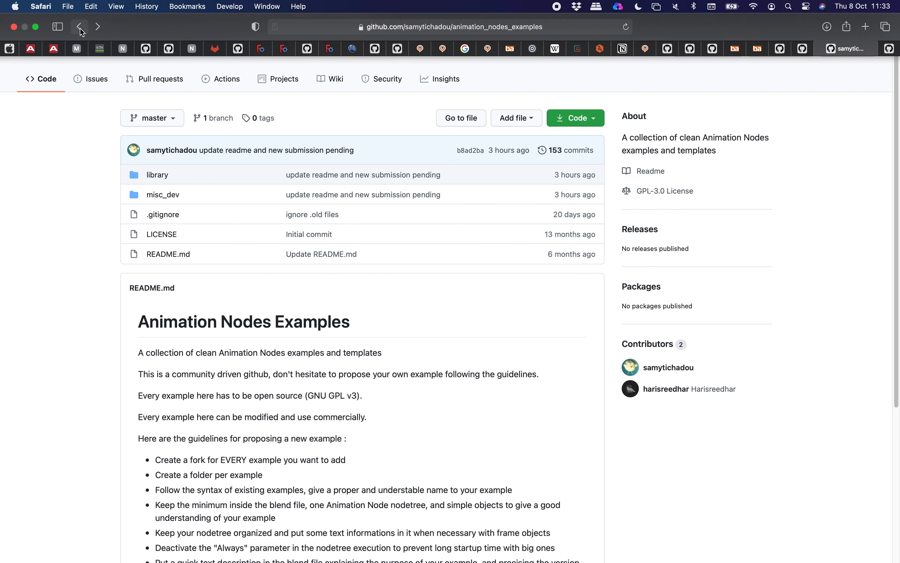
click(584, 125)
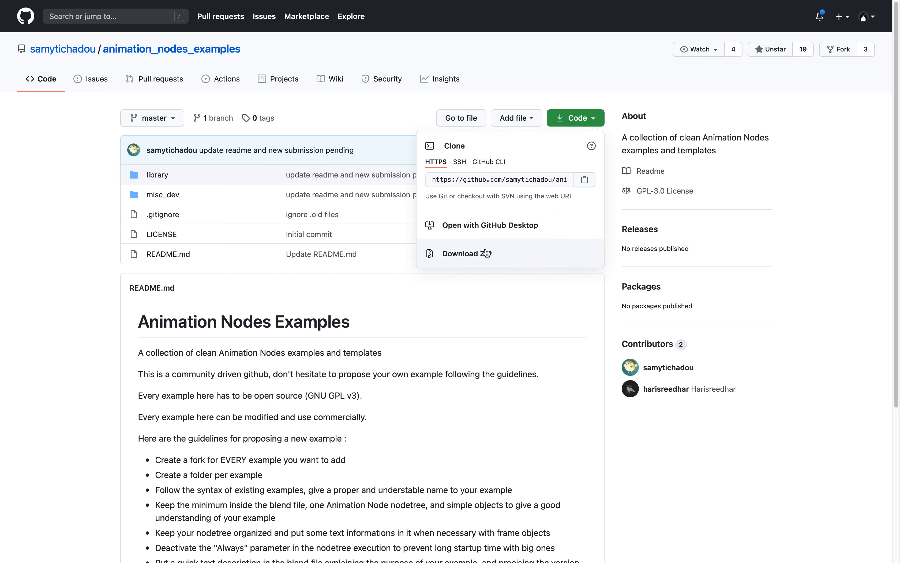
click(511, 67)
- Switch back to Blender, change the upper area to the Animation Nodes editor and create a new node tree
key(ctrl+Right)
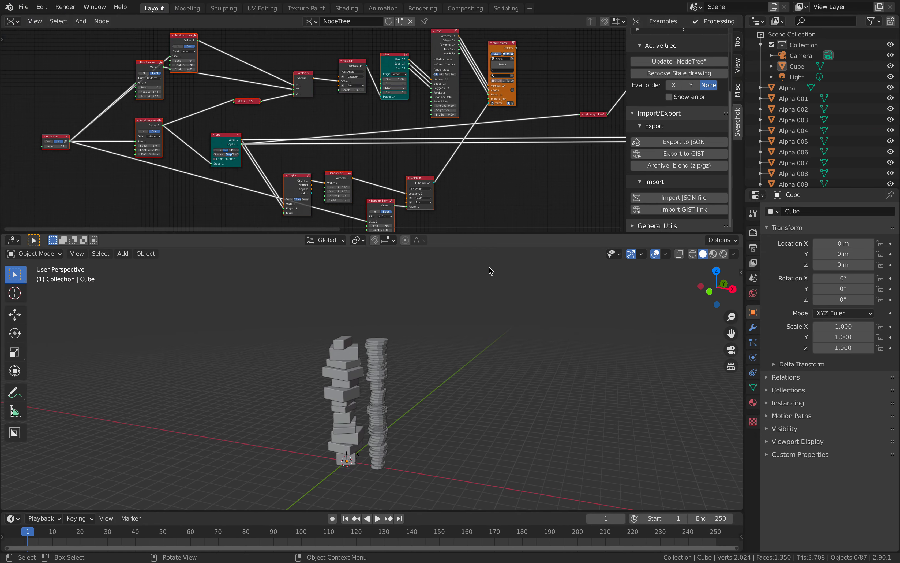
click(17, 24)
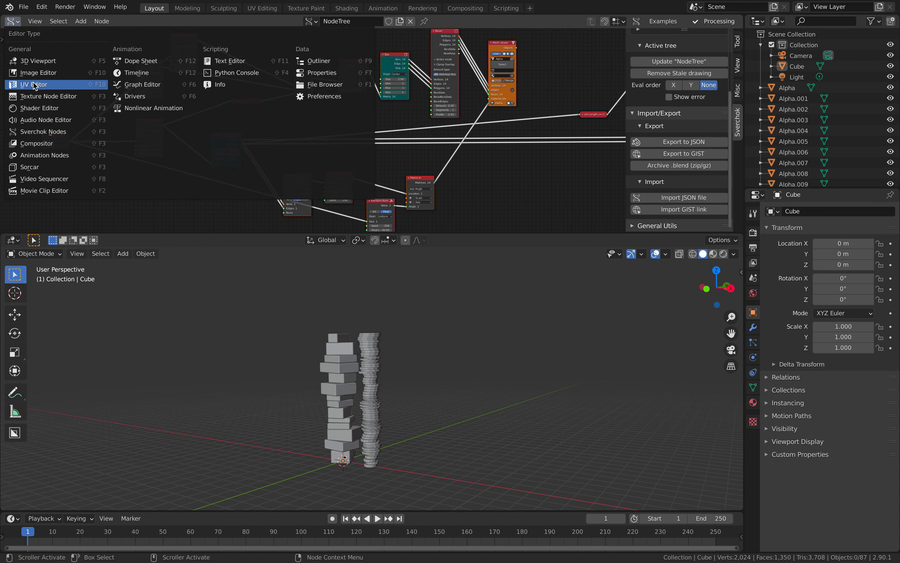
click(56, 155)
click(370, 24)
middle_drag(462, 364, 372, 376)
- Return the upper area to the Sverchok Nodes editor, reopen NodeTree and delete all its nodes
click(15, 23)
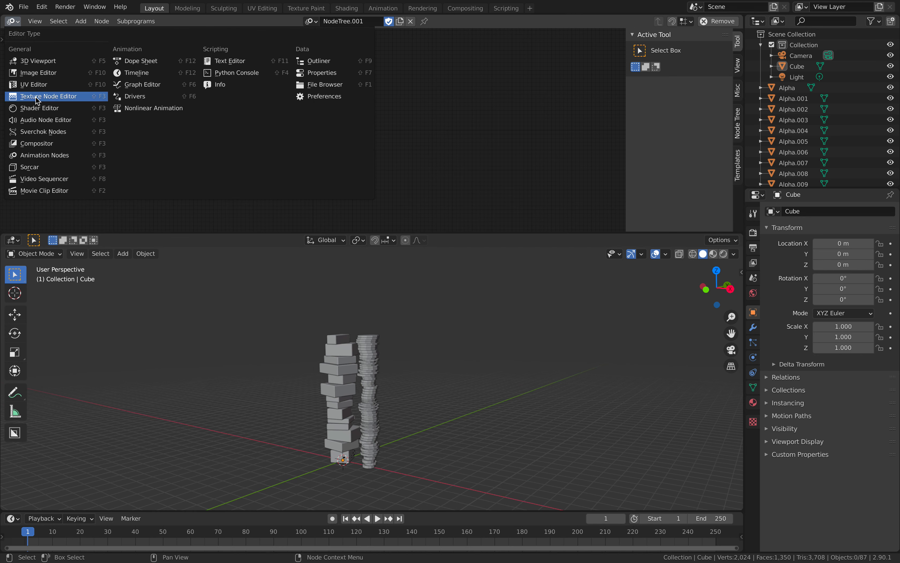
click(52, 128)
click(328, 25)
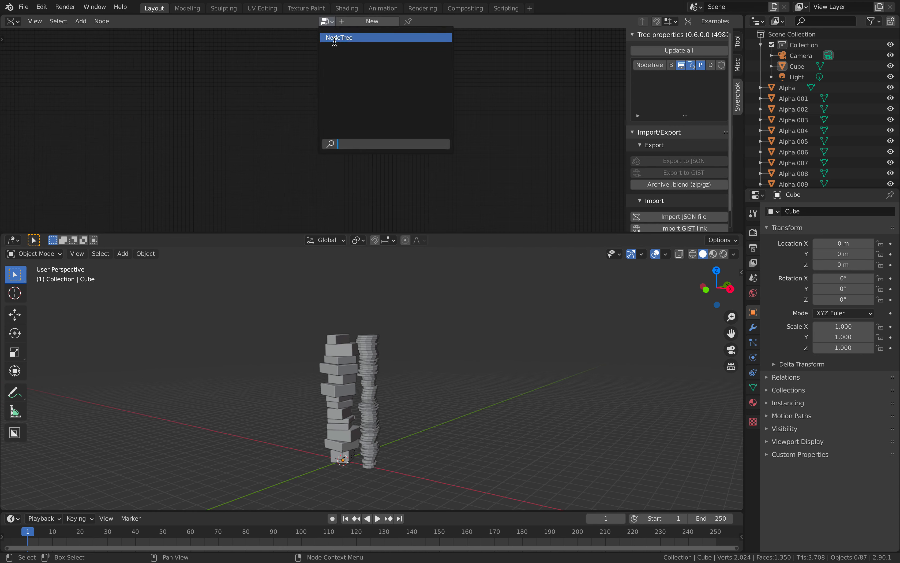
click(333, 36)
click(407, 112)
key(a)
key(x)
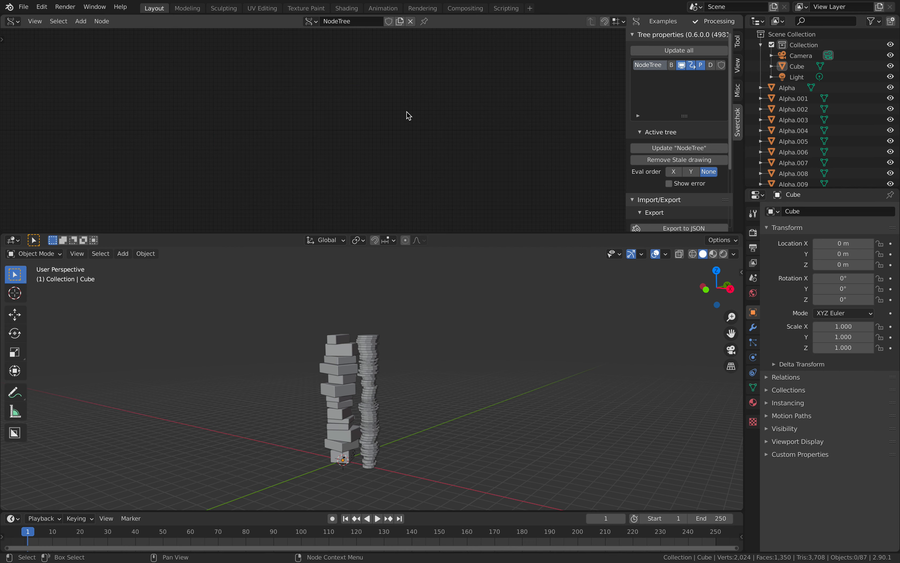
- Select all objects in the scene and change the upper area to the Animation Nodes editor
click(12, 21)
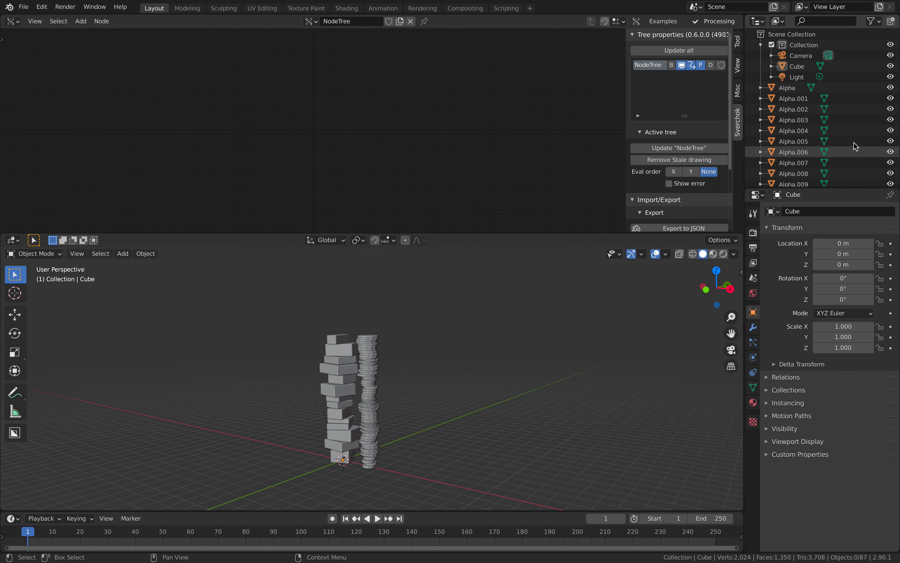
scroll(819, 141, down, 3)
scroll(803, 137, up, 2)
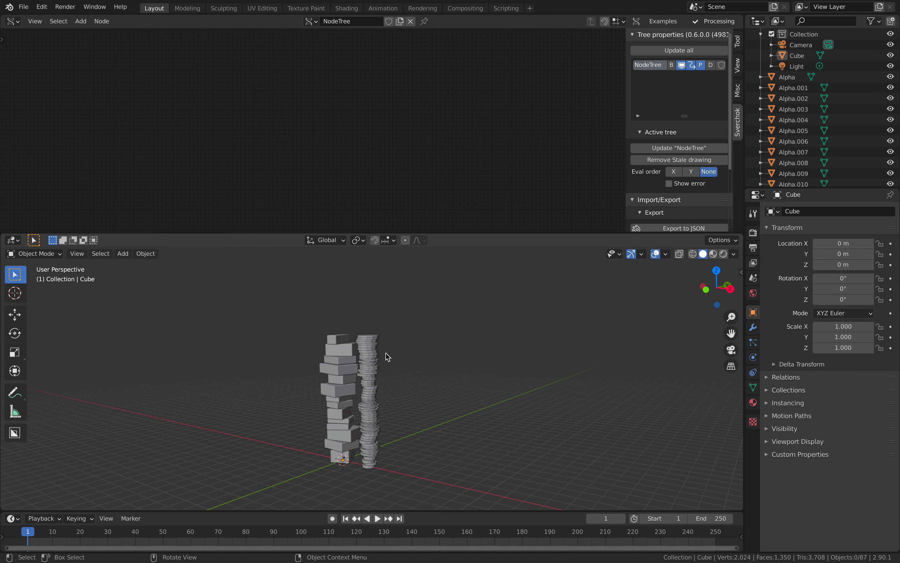
key(a)
click(18, 25)
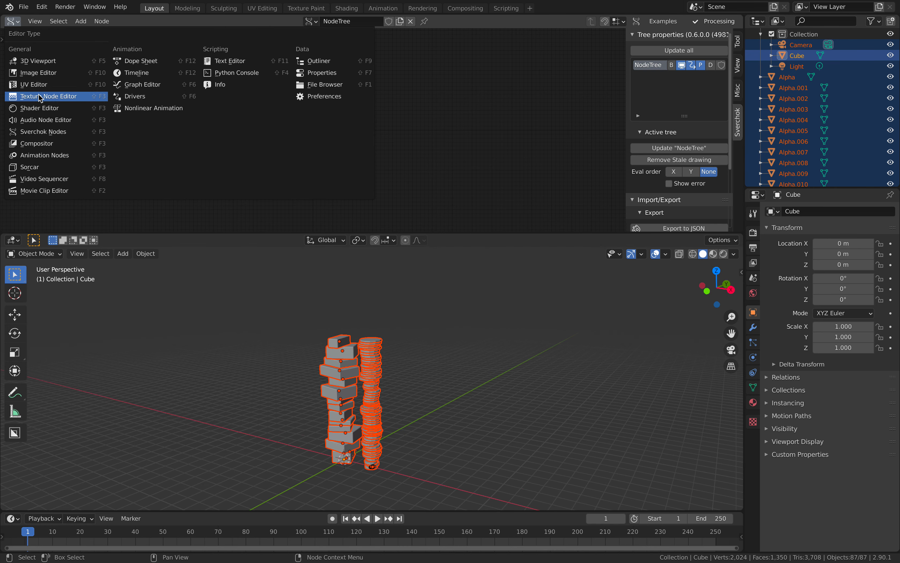
click(56, 156)
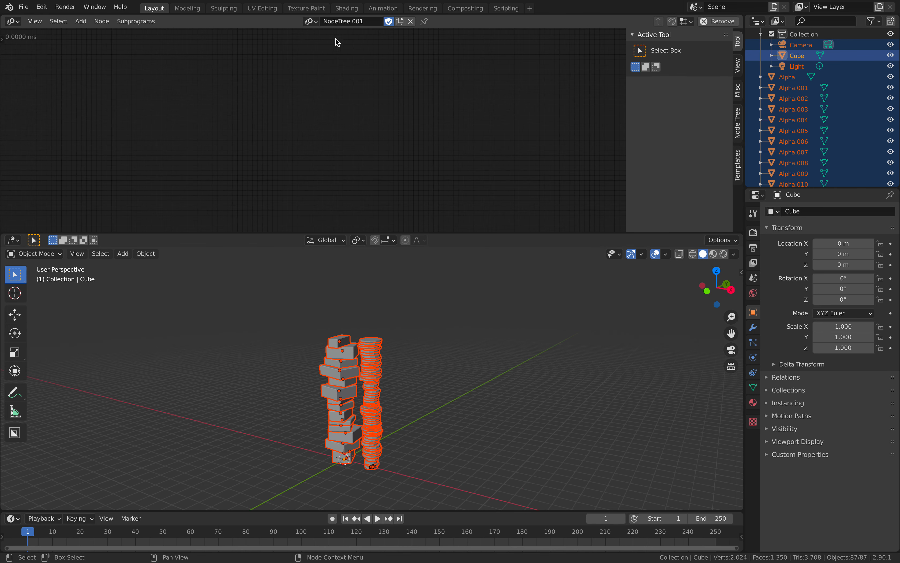
- Show the Templates section and enlarge the area, sidebar and template list to fit the full set of templates
click(740, 127)
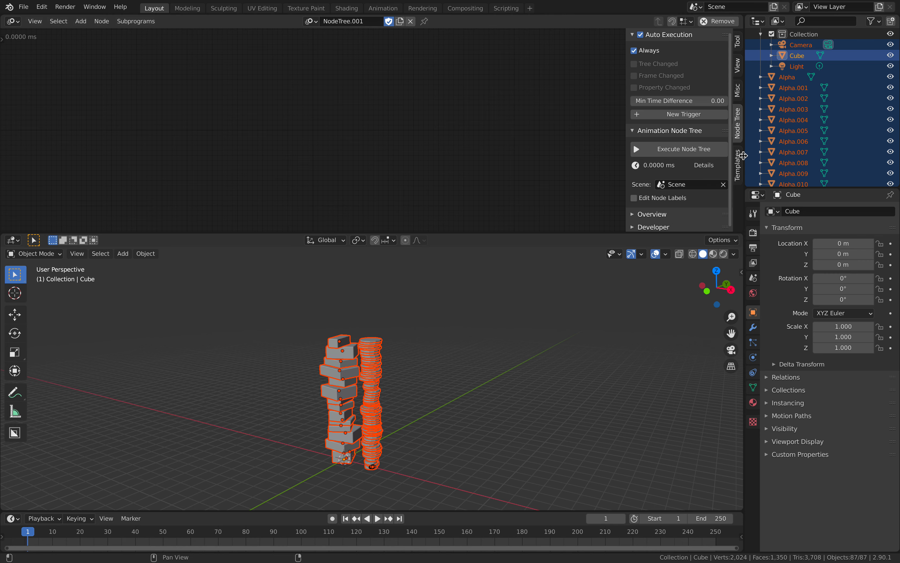
click(739, 166)
drag(712, 231, 710, 317)
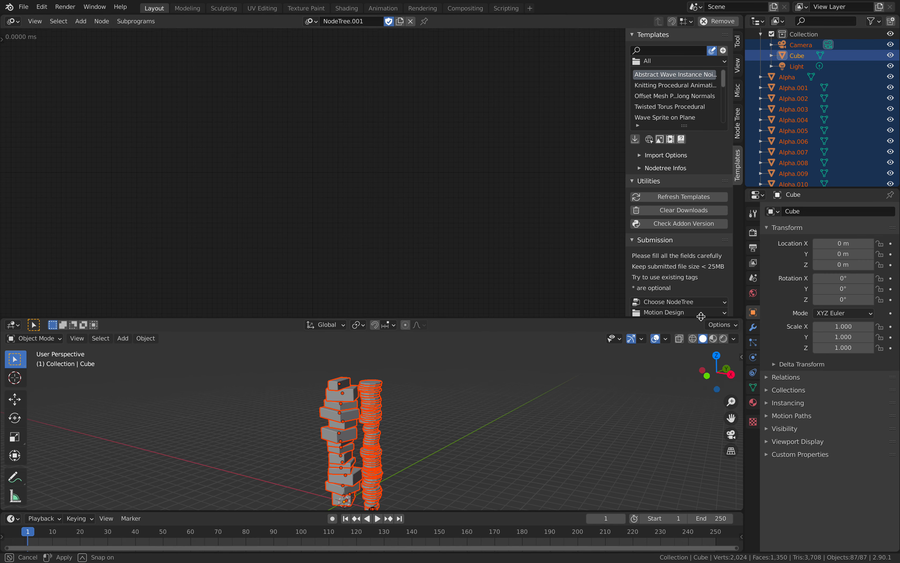
drag(626, 152, 480, 151)
drag(610, 125, 617, 243)
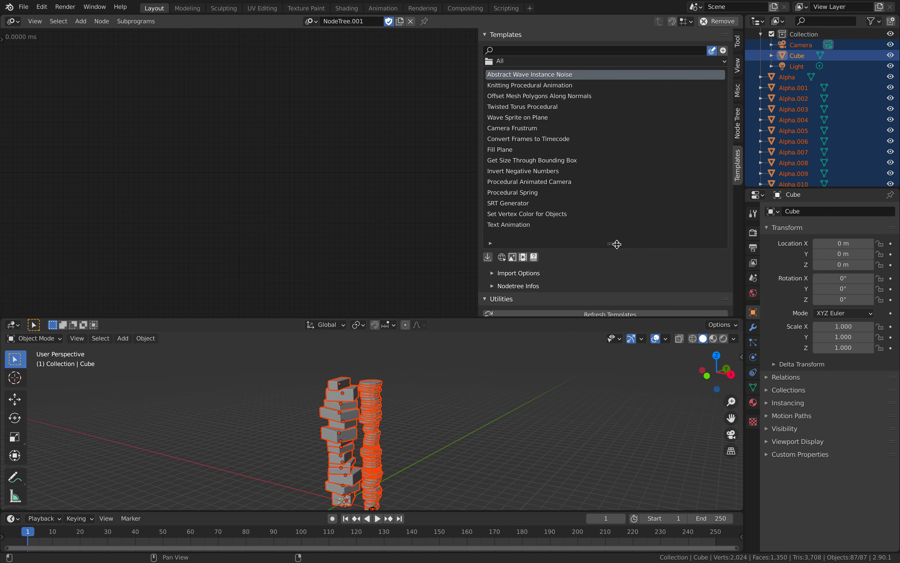
- Look through the listed templates, including Camera Frustrum, Wave Sprite on Plane, Twisted Torus Procedural and Abstract Wave Instance Noise
click(564, 129)
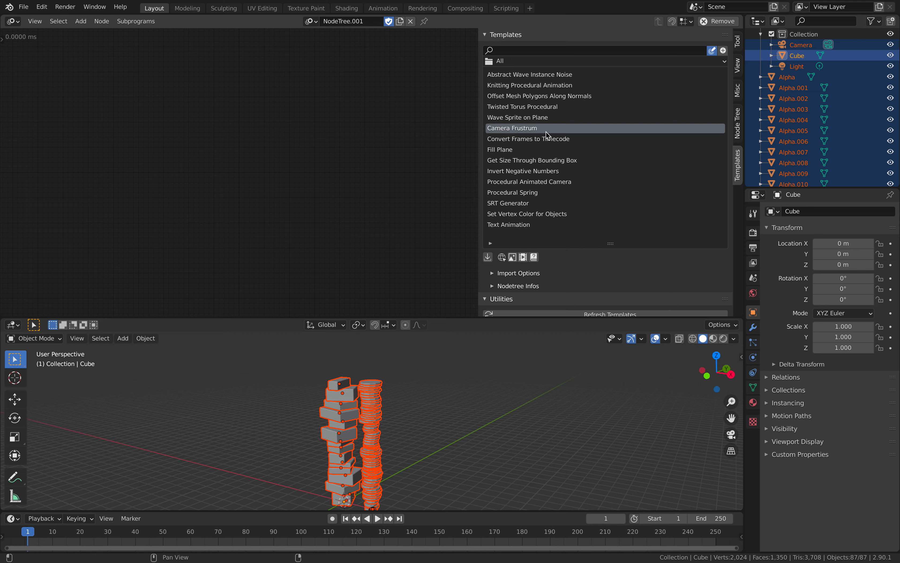
click(537, 119)
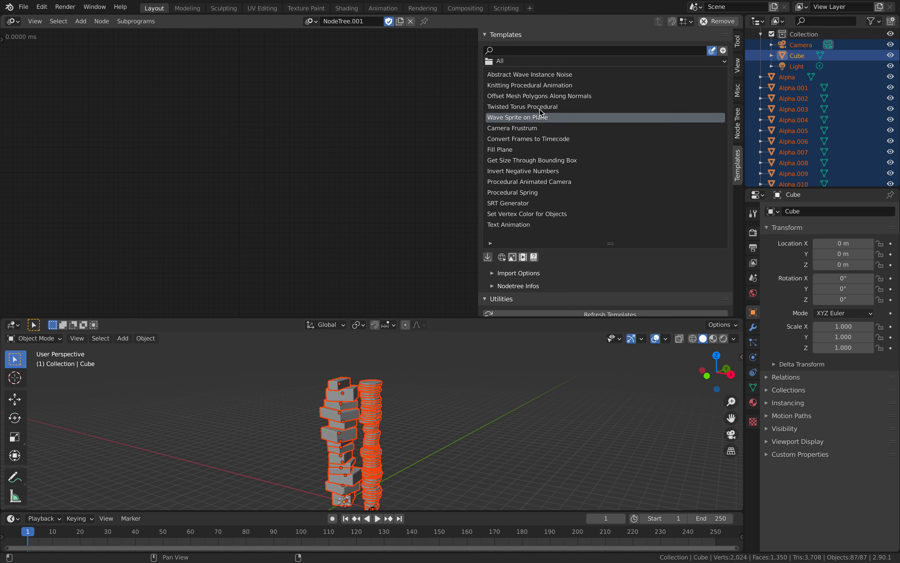
click(540, 109)
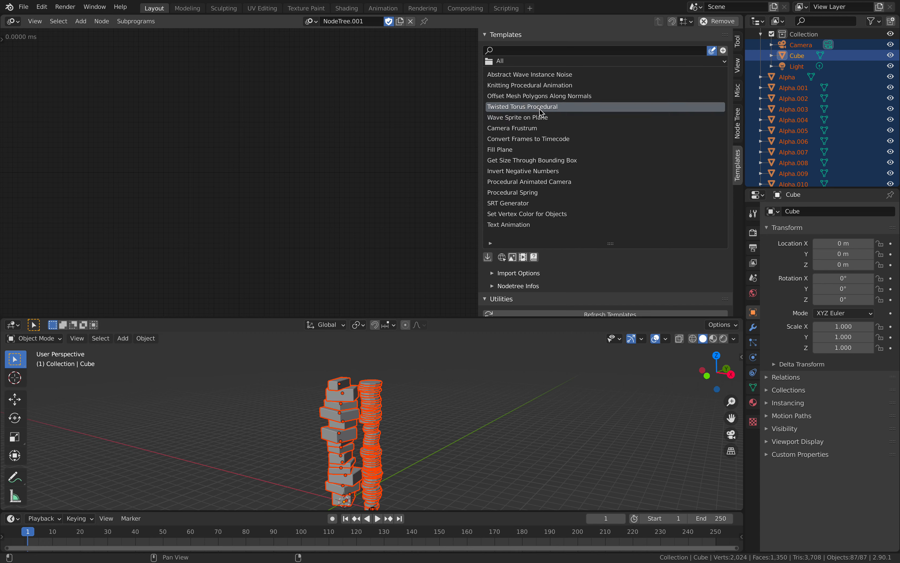
click(550, 86)
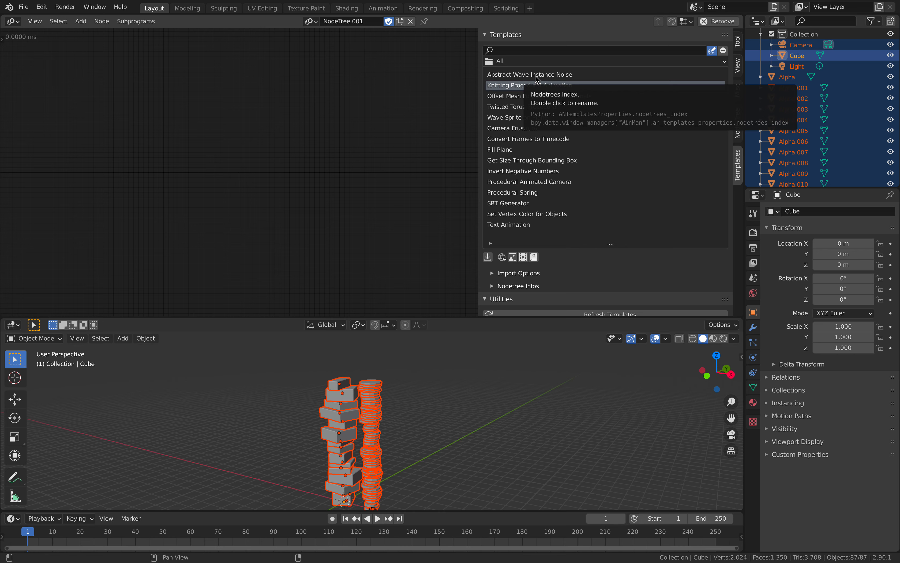
click(536, 75)
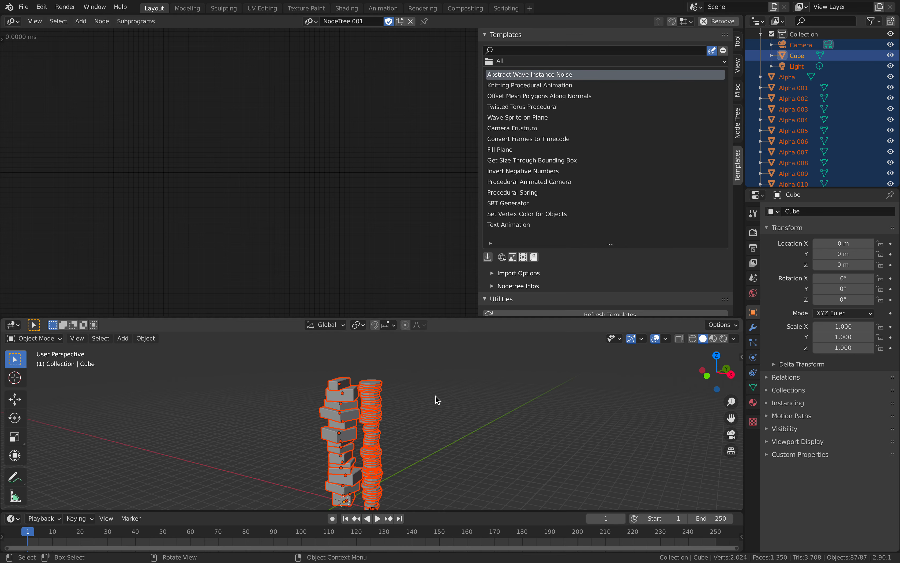
middle_drag(437, 396, 403, 409)
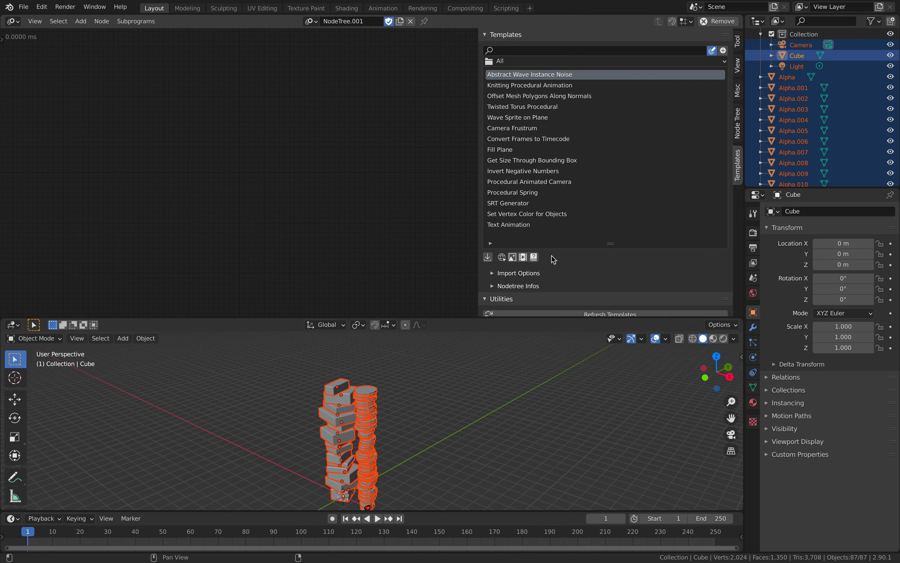
- Import the Set Vertex Color for Objects template and open its node tree, framing the Main group of nodes
click(549, 217)
scroll(600, 237, down, 6)
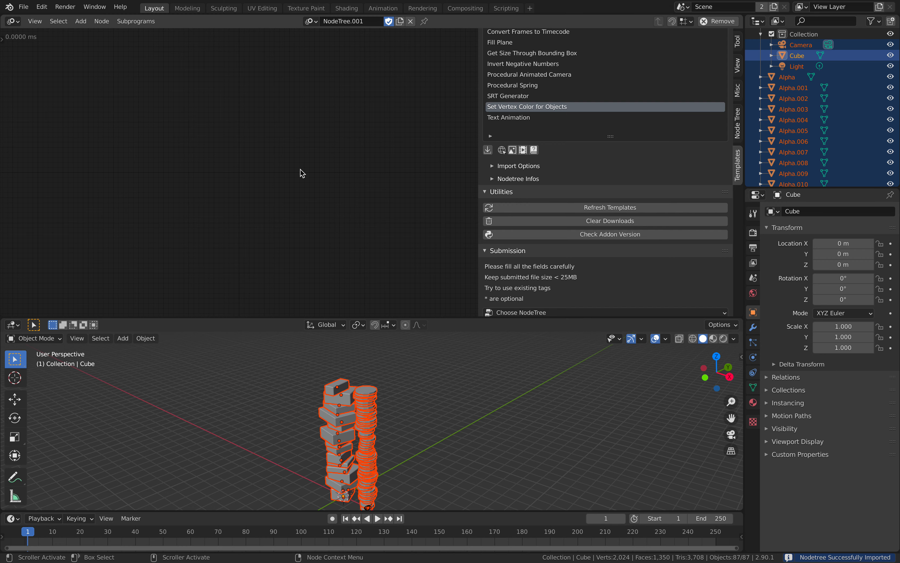
click(311, 21)
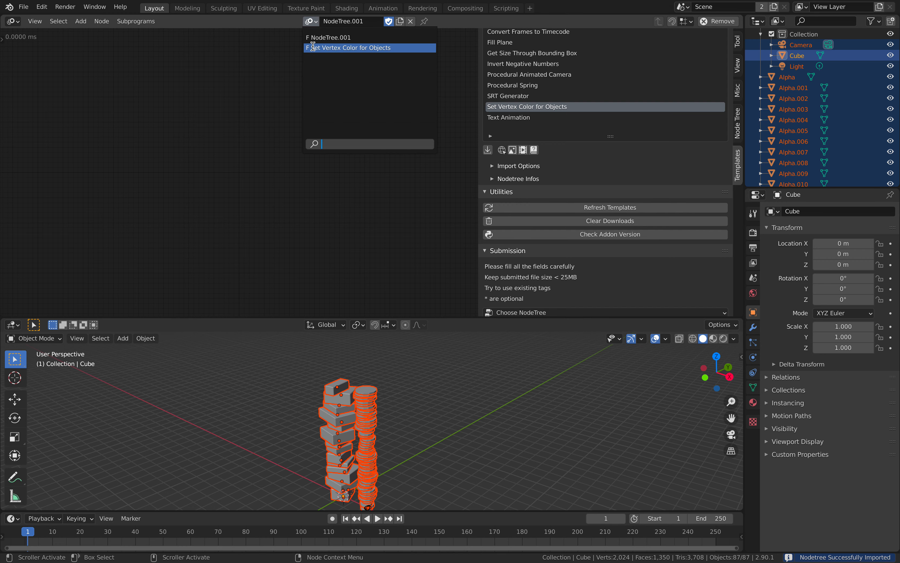
click(324, 52)
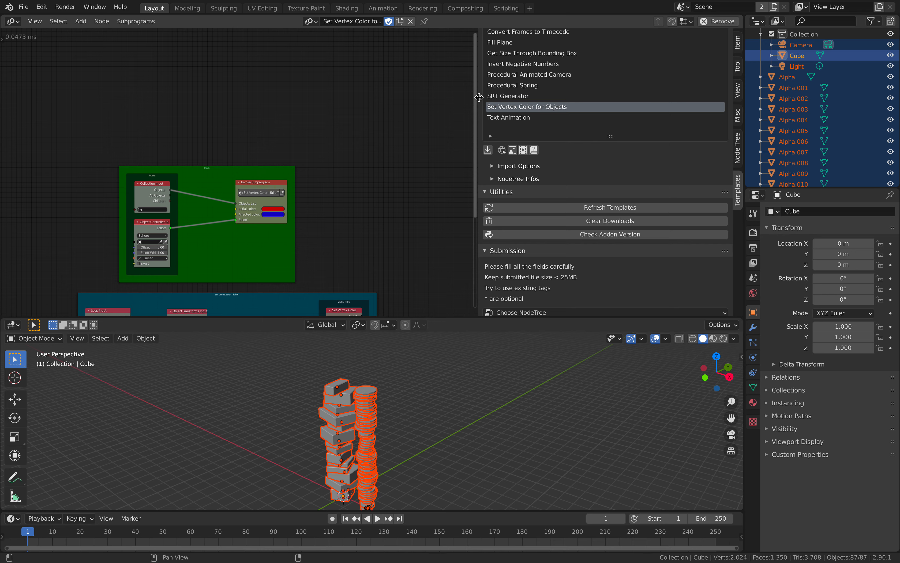
drag(479, 97, 575, 99)
scroll(410, 406, up, 2)
middle_drag(342, 220, 387, 184)
scroll(386, 184, up, 3)
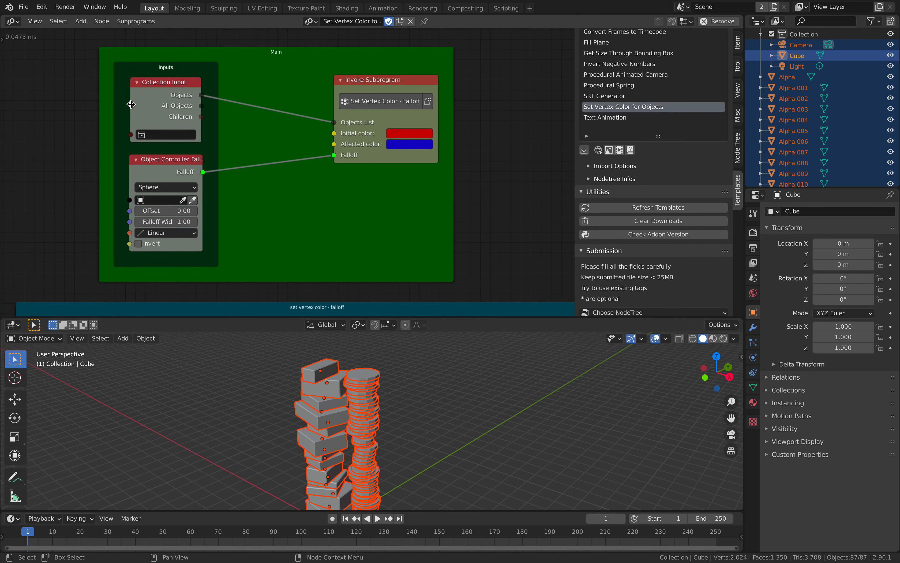
- Delete the column of thin discs beside the stack of boxes
middle_drag(383, 447, 395, 398)
key(alt+a)
scroll(389, 396, down, 1)
key(b)
drag(373, 375, 410, 496)
key(x)
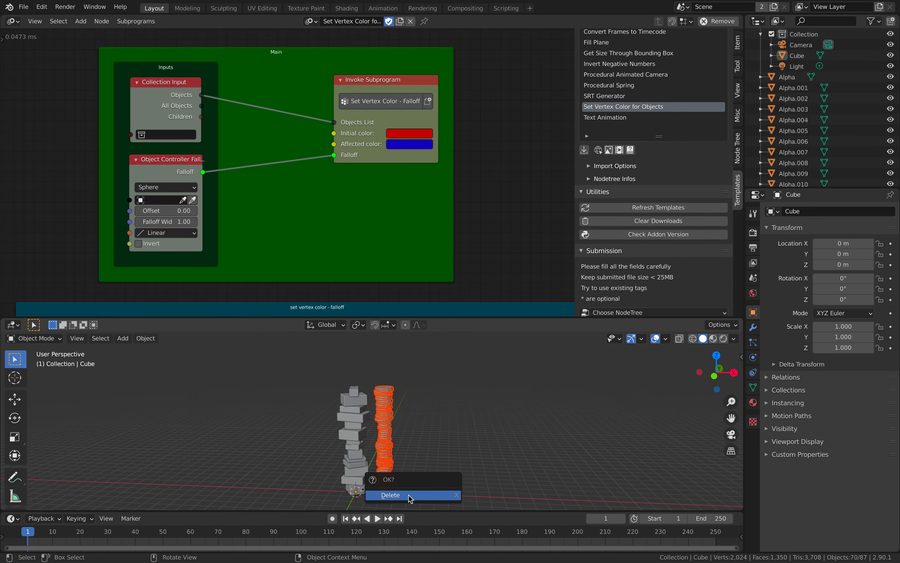
click(391, 495)
- Move all remaining objects into a new collection named Boxes
key(a)
middle_drag(408, 498, 388, 431)
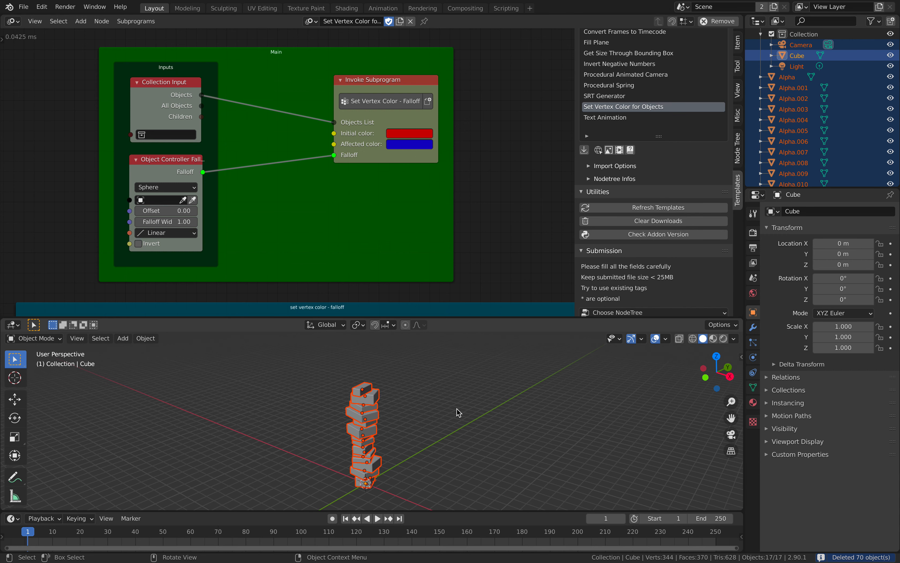
key(m)
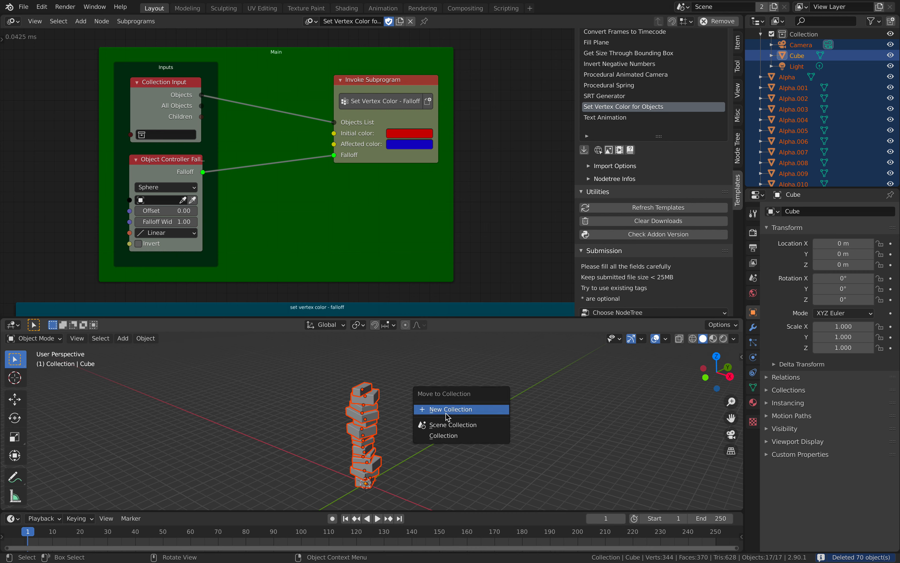
click(452, 411)
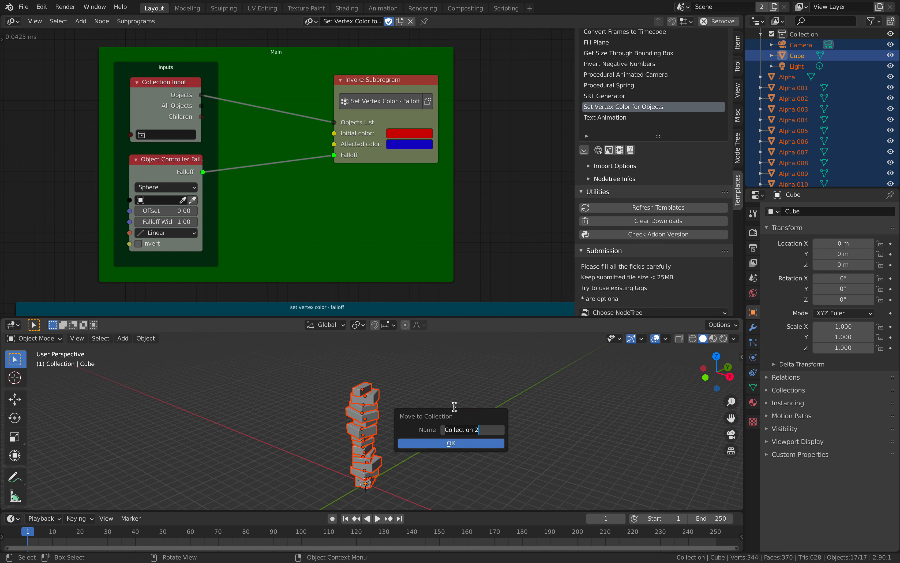
text(Boxes)
key(Return)
click(452, 447)
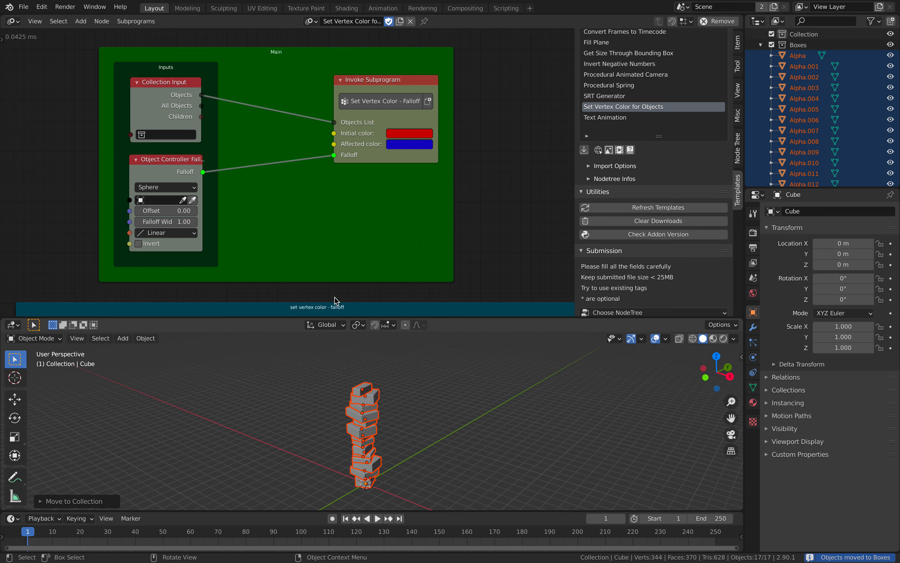
- Set the Collection Input node's collection to Boxes and play the animation briefly
click(159, 134)
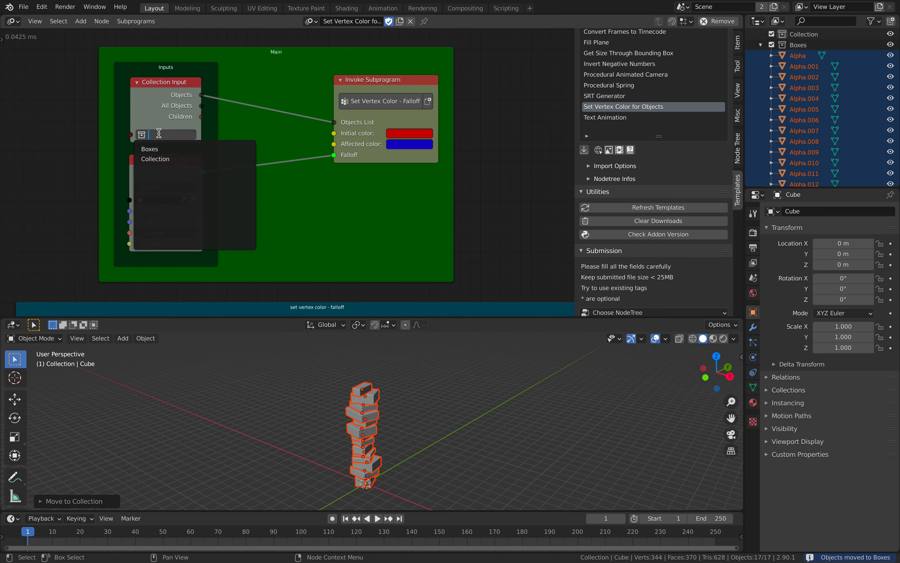
click(150, 149)
key(space)
key(space)
- Select one of the upper boxes and examine its mesh's Vertex Colors list
click(375, 412)
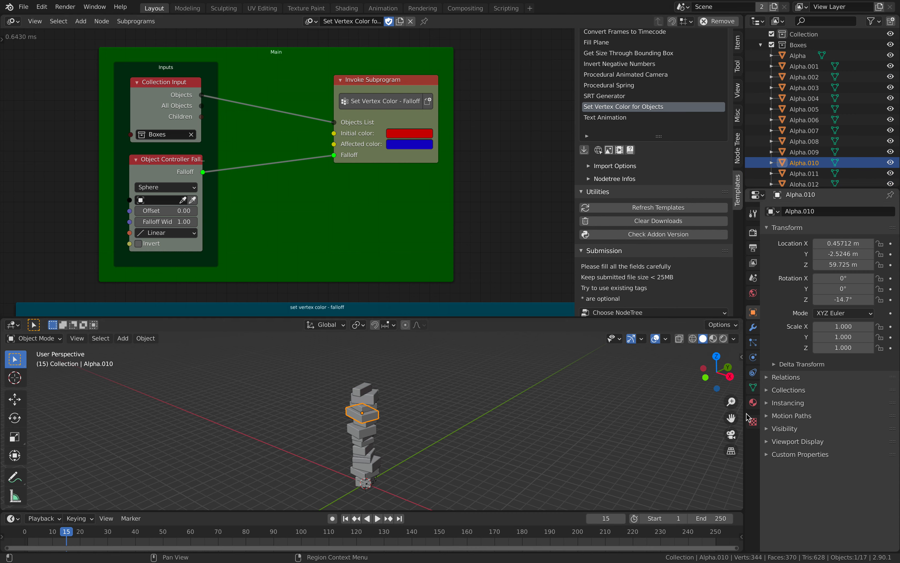
click(753, 387)
click(787, 369)
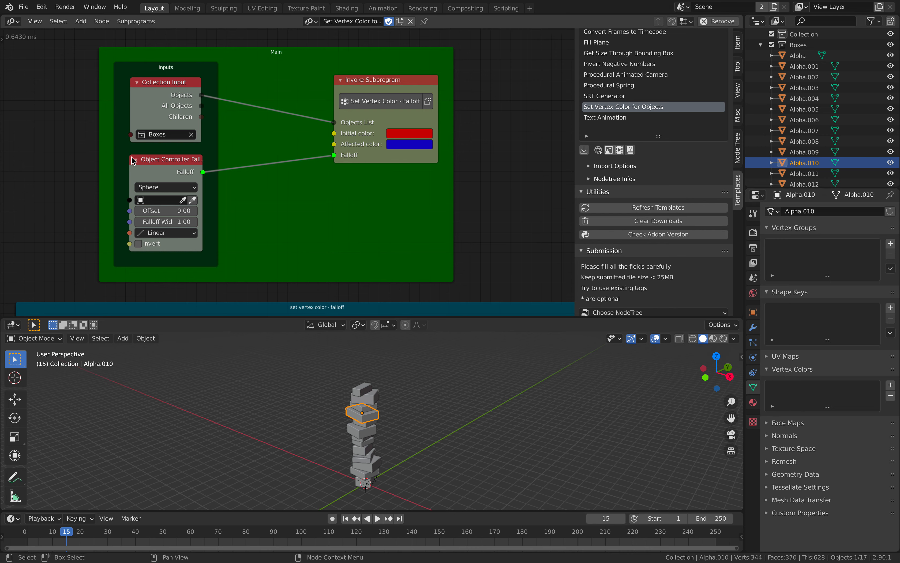
- Widen the Object Controller Falloff node, then add a sphere empty beside the stack and assign it as the node's object
drag(131, 160, 101, 160)
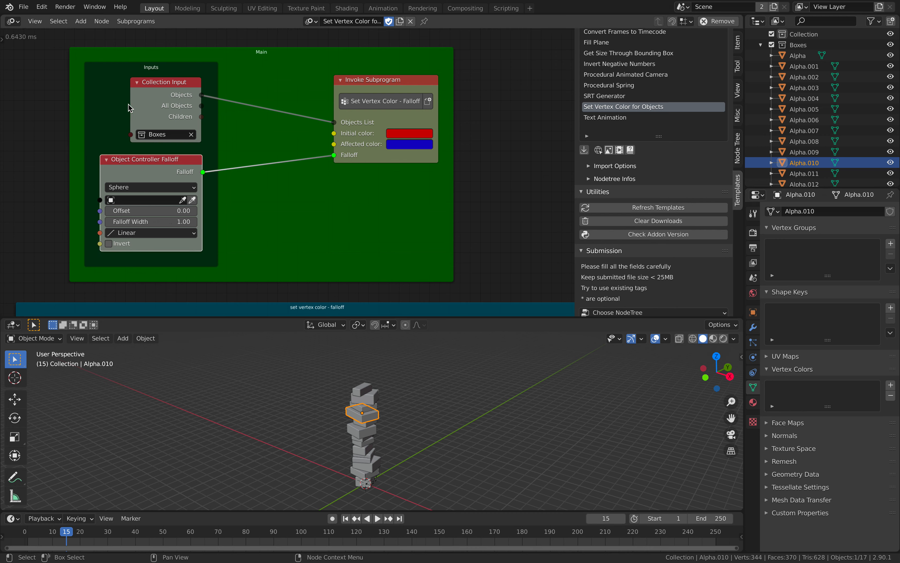
click(468, 383)
key(shift+a)
mouse_move(468, 386)
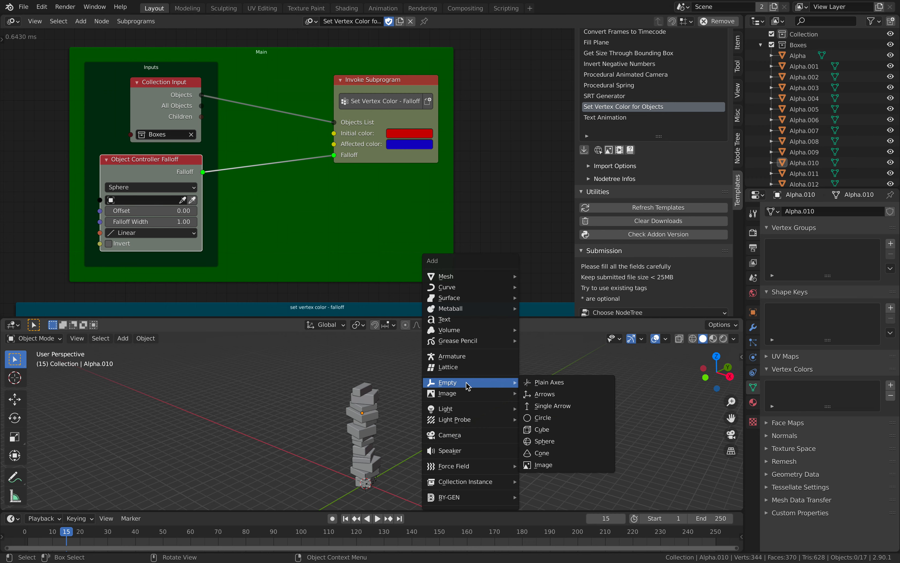
click(560, 442)
key(g)
click(471, 388)
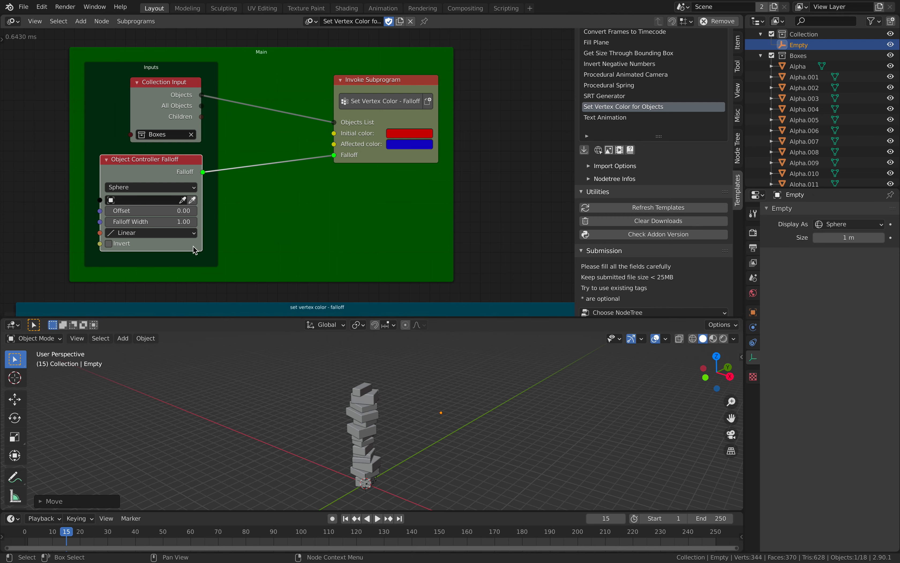
click(150, 201)
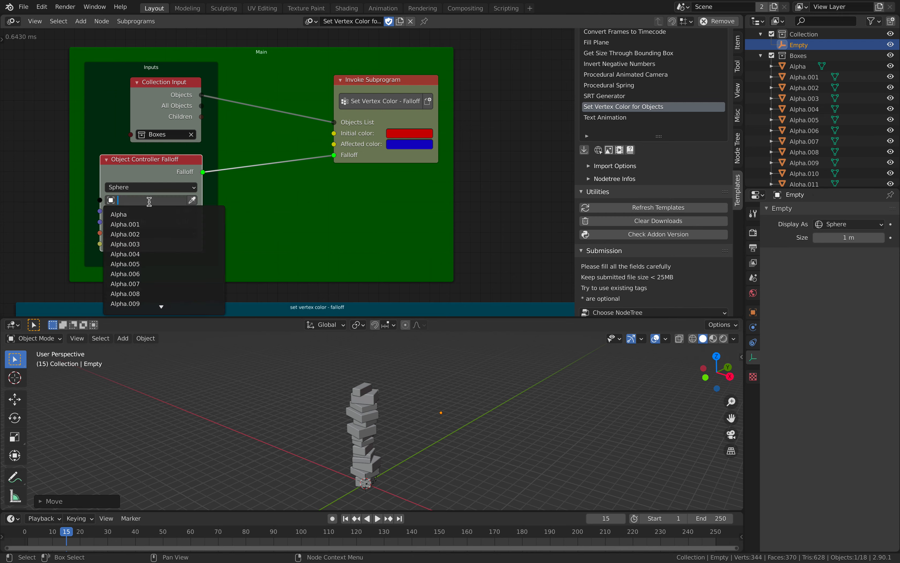
text(em)
key(Return)
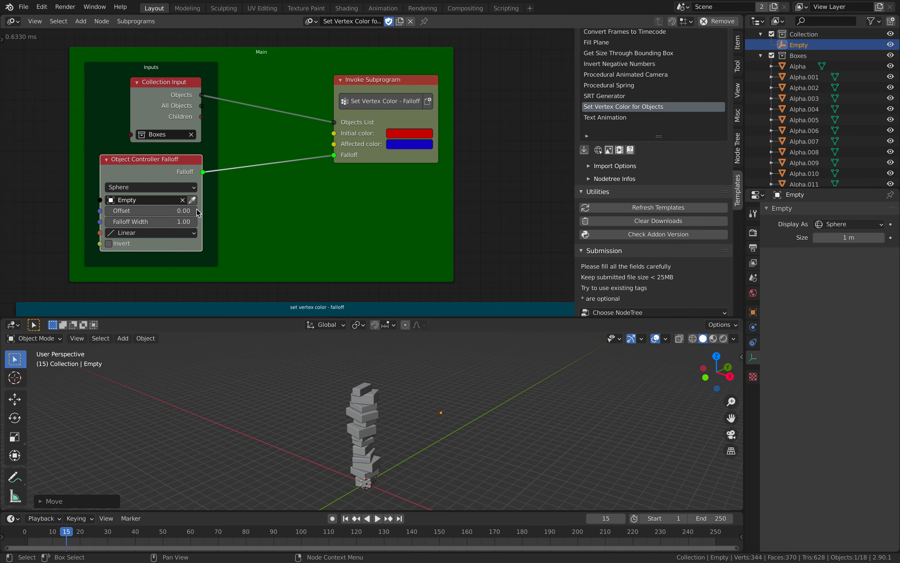
- Scale up the sphere empty and move it so it overlaps the upper part of the box stack
scroll(497, 420, up, 2)
key(g)
click(390, 396)
key(s)
click(434, 413)
key(s)
click(535, 446)
key(g)
click(498, 449)
middle_drag(498, 449, 368, 447)
key(g)
click(334, 443)
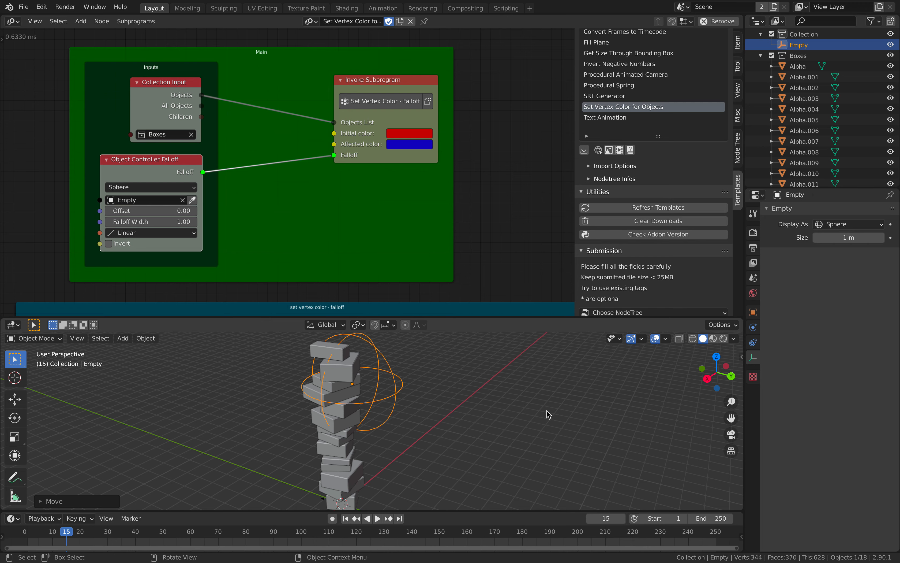
- Select a box inside the sphere empty and play the animation briefly to check its vertex colors
click(345, 393)
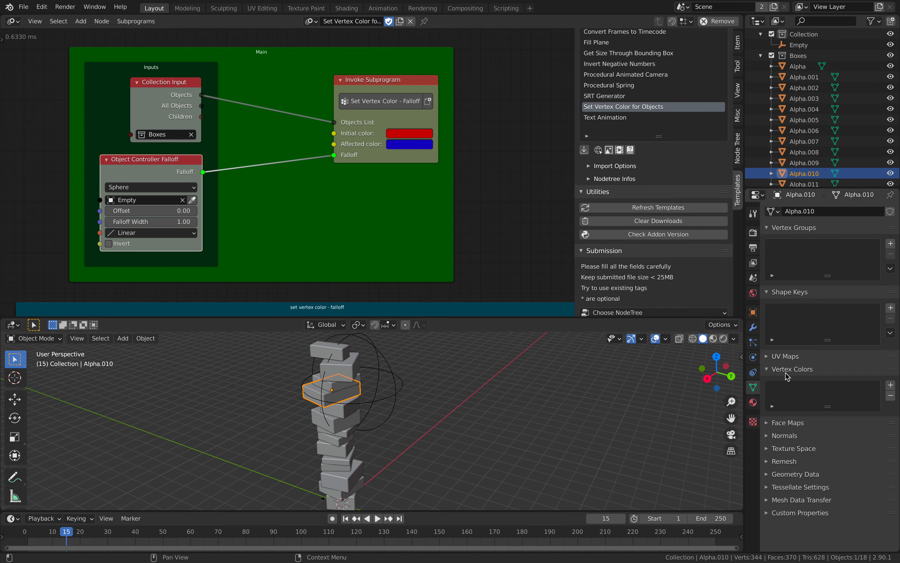
key(space)
key(space)
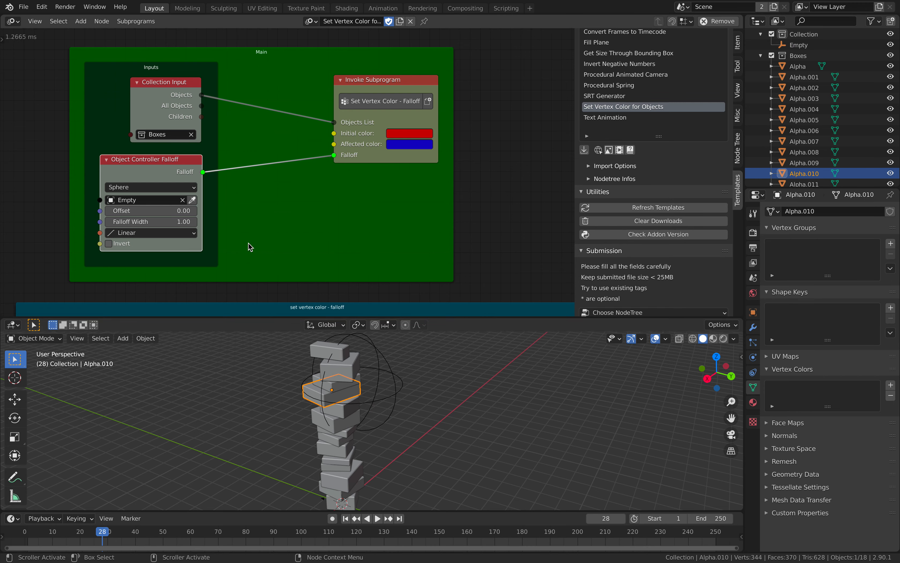
- Shift the Collection Input node slightly and scale the sphere empty up to enclose more of the stack
drag(174, 90, 183, 88)
scroll(770, 79, up, 1)
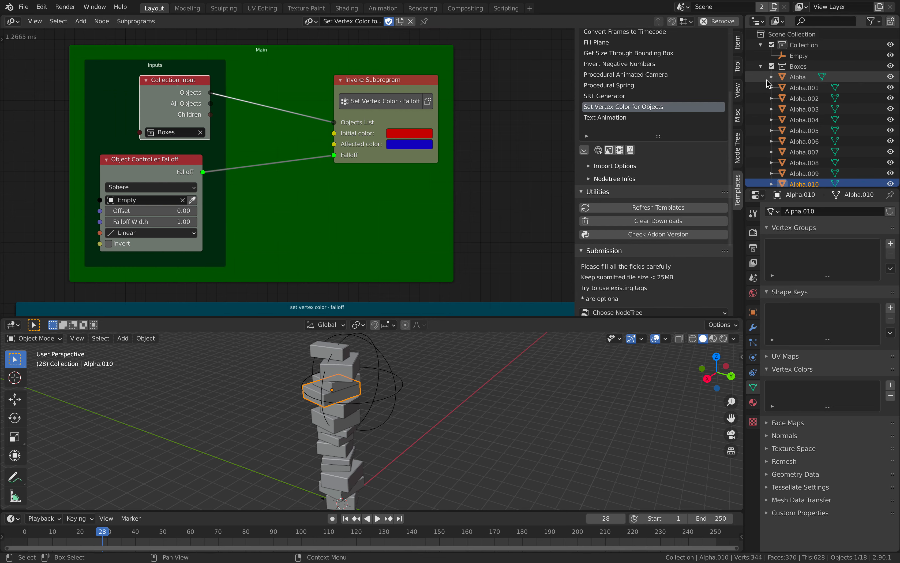
click(802, 59)
key(s)
click(364, 383)
- Select several boxes inside the sphere empty in solid shading and check each one's vertex color layers
click(364, 371)
click(359, 359)
key(z)
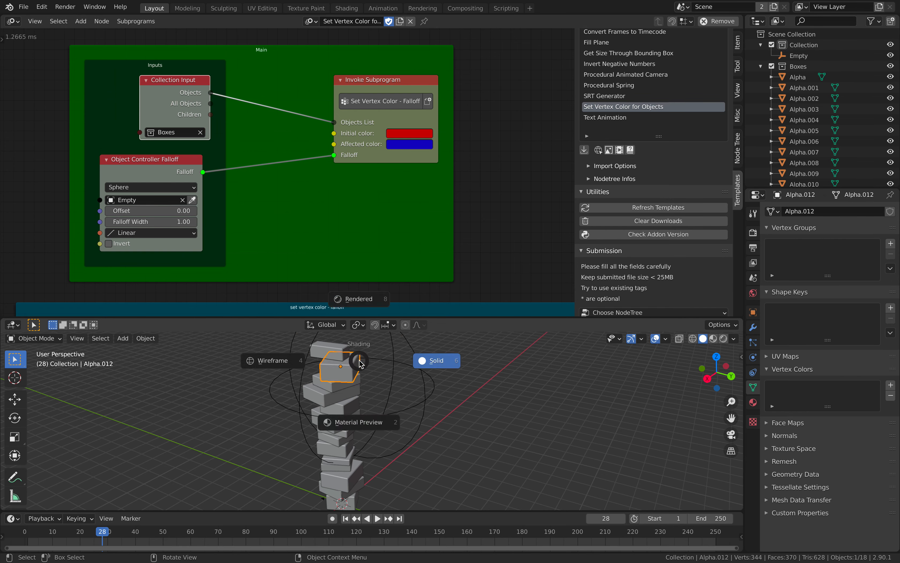
click(340, 364)
key(z)
click(364, 361)
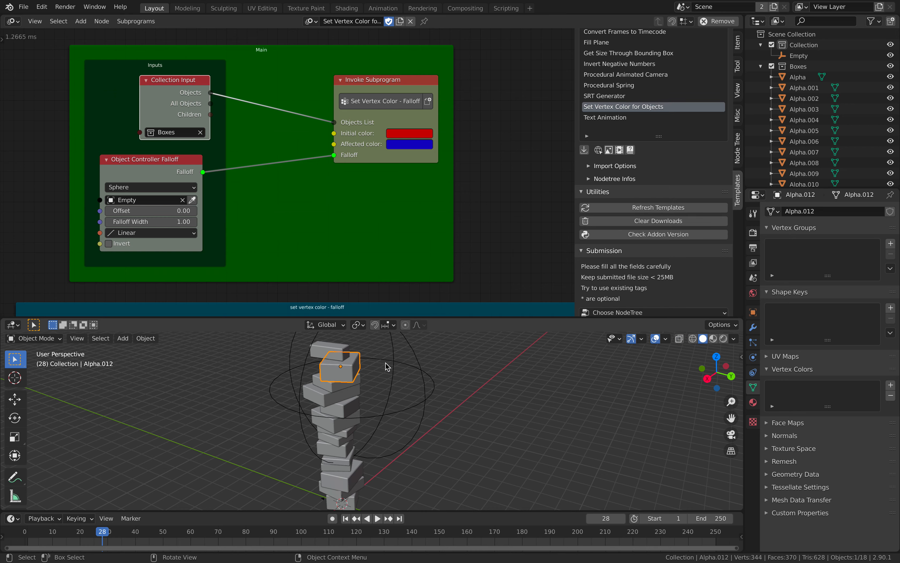
click(411, 351)
click(344, 360)
click(346, 384)
click(344, 405)
click(343, 423)
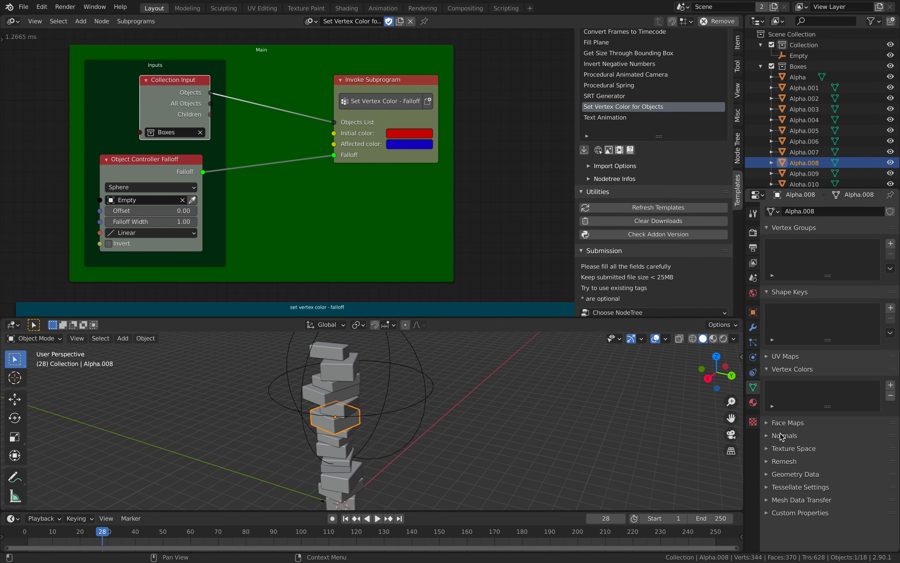
- Expand the selected box's Texture Space settings and play the animation briefly to check for color changes
click(781, 445)
click(788, 372)
click(789, 372)
key(space)
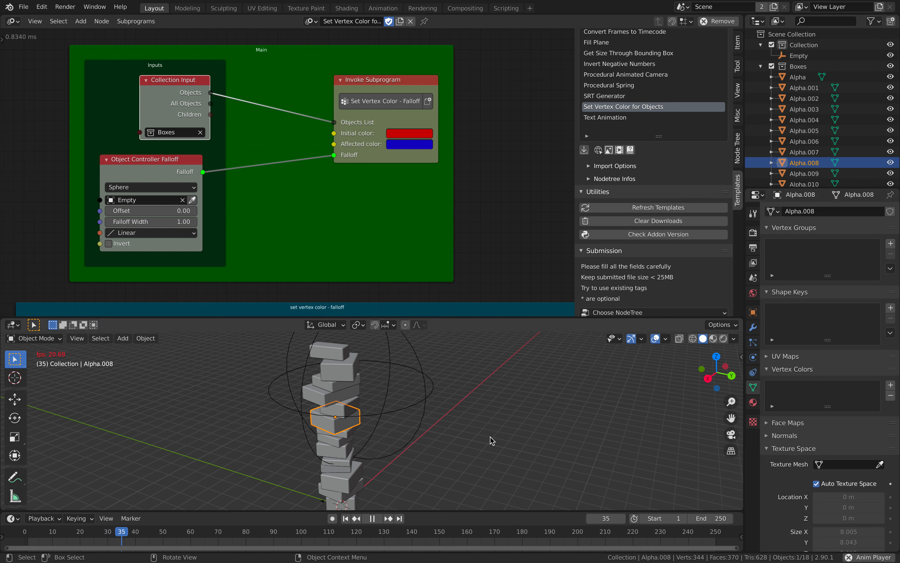
key(space)
- Leave the templates list and show the node tree's Auto Execution settings
scroll(699, 263, up, 5)
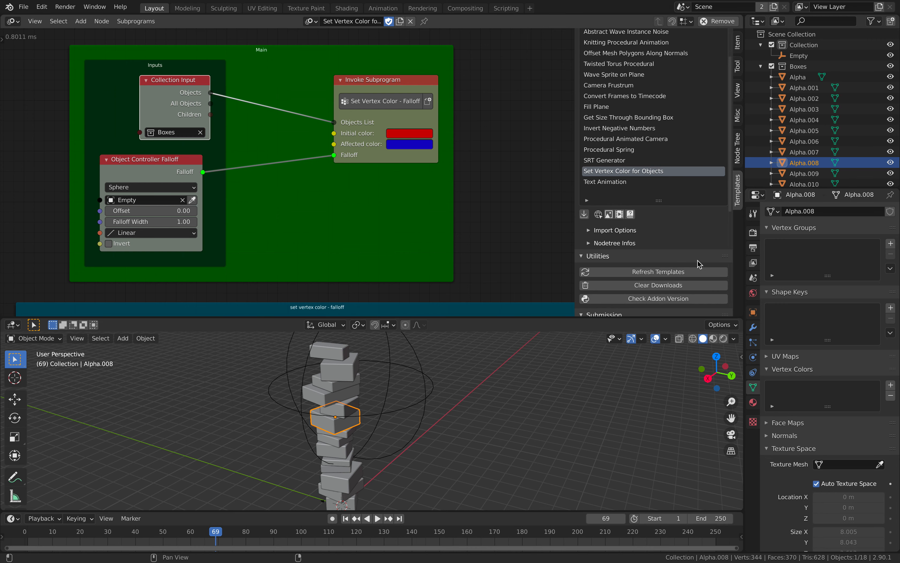
scroll(700, 264, up, 3)
scroll(741, 90, up, 5)
scroll(741, 90, down, 3)
click(601, 53)
- Move the sphere empty down beside the middle of the box stack
middle_drag(508, 397, 469, 398)
click(416, 380)
key(g)
click(426, 461)
- Collapse the Texture Space settings and select several upper boxes to check their vertex color layers
click(366, 378)
click(361, 402)
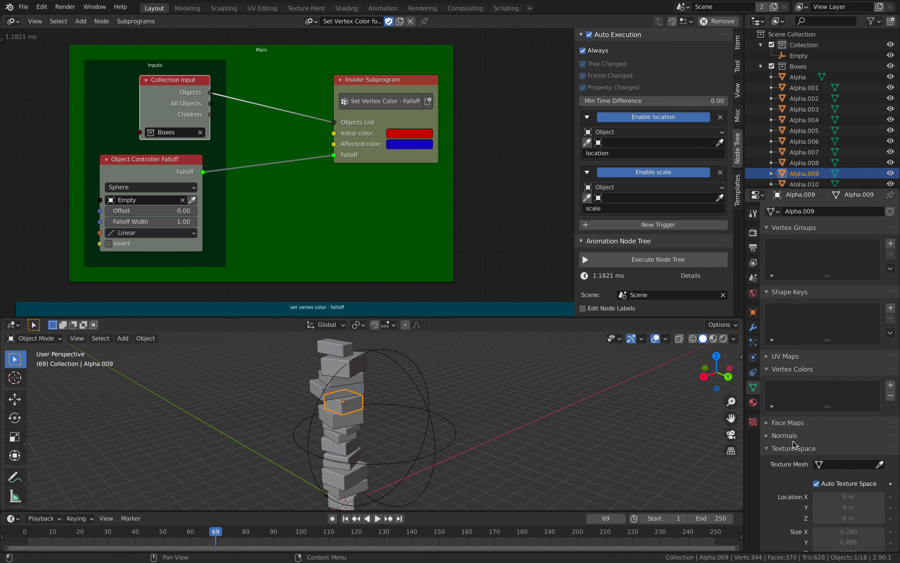
click(794, 448)
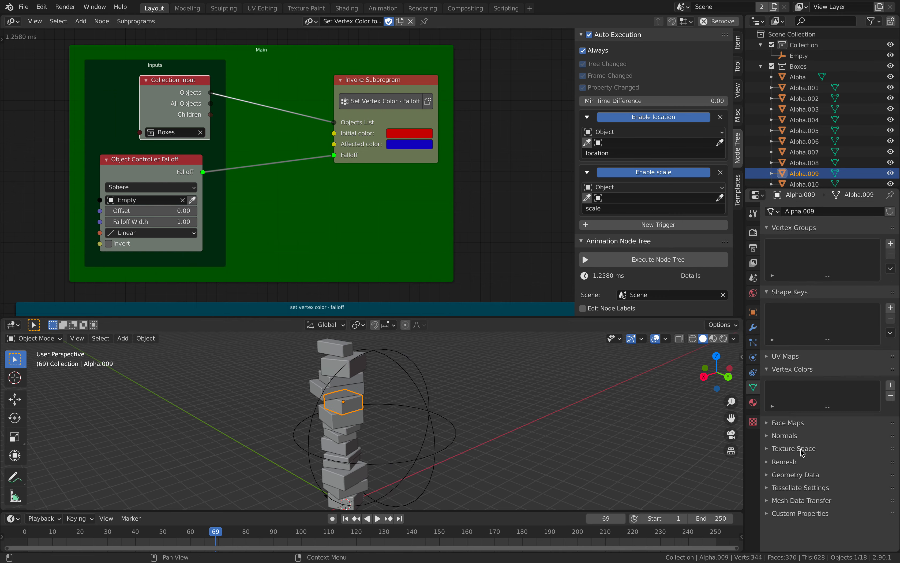
click(353, 367)
click(340, 354)
click(341, 370)
click(346, 389)
click(355, 404)
- Examine the Set Vertex Color node in the set vertex color - falloff subprogram
click(463, 216)
scroll(472, 216, down, 3)
middle_drag(474, 226, 468, 117)
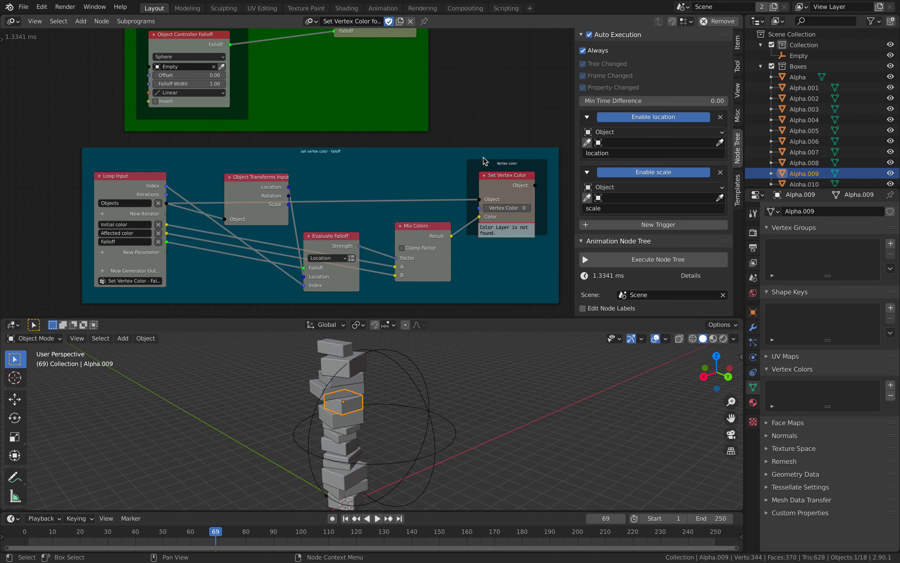
middle_drag(477, 160, 469, 147)
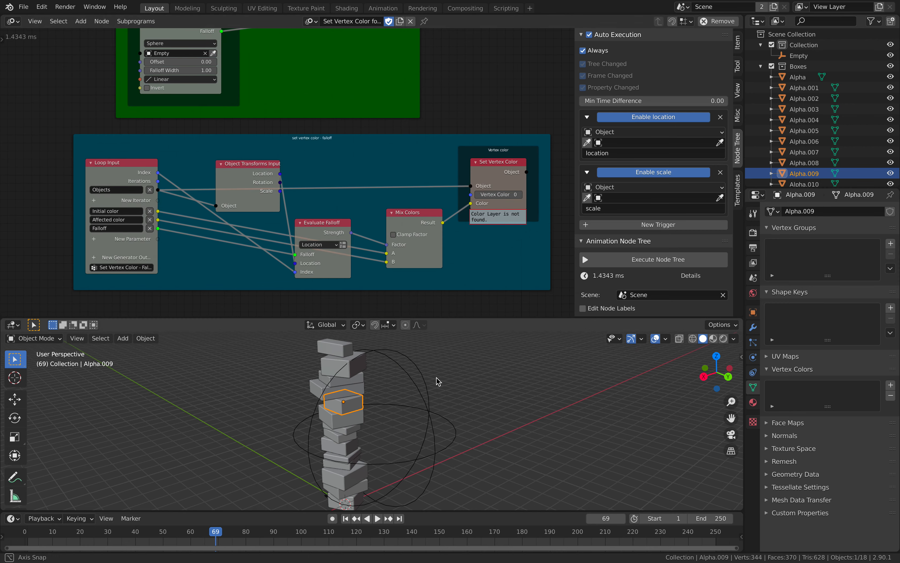
- Enlarge the 3D viewport while the animation plays, then stop playback
key(space)
drag(452, 318, 454, 227)
middle_drag(466, 341, 400, 343)
key(space)
- Move the sphere empty well away from the box stack
click(381, 357)
key(g)
click(626, 329)
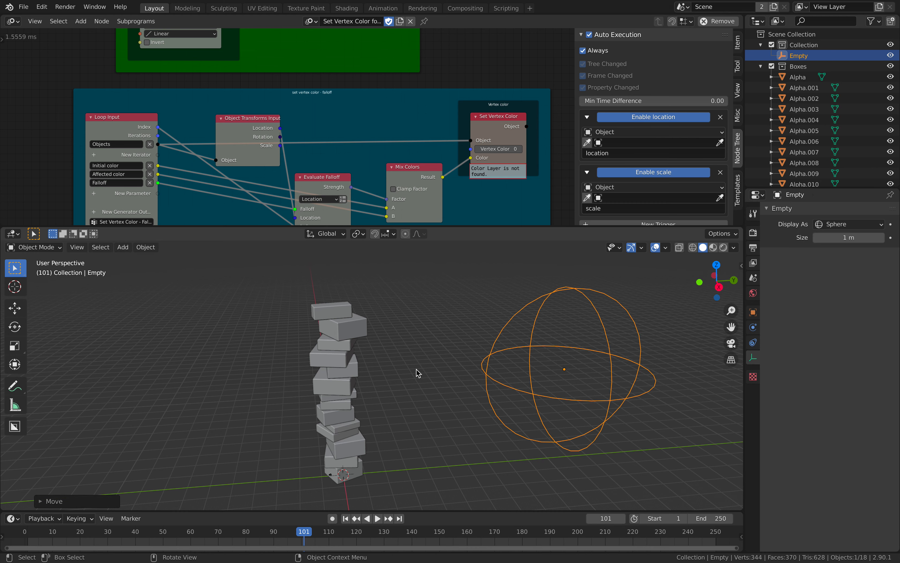
middle_drag(367, 372, 349, 358)
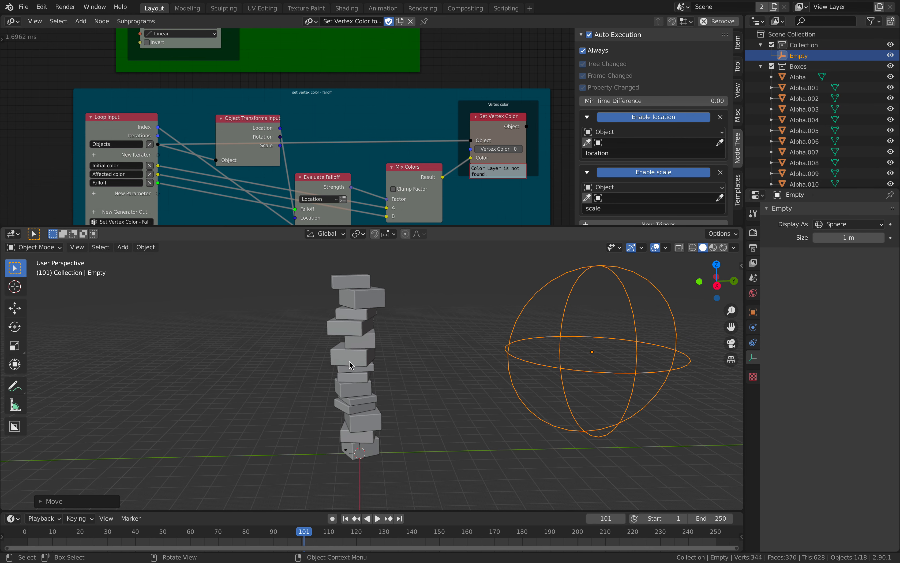
- Select all objects with the topmost box active and add a vertex color layer
middle_drag(396, 186, 405, 132)
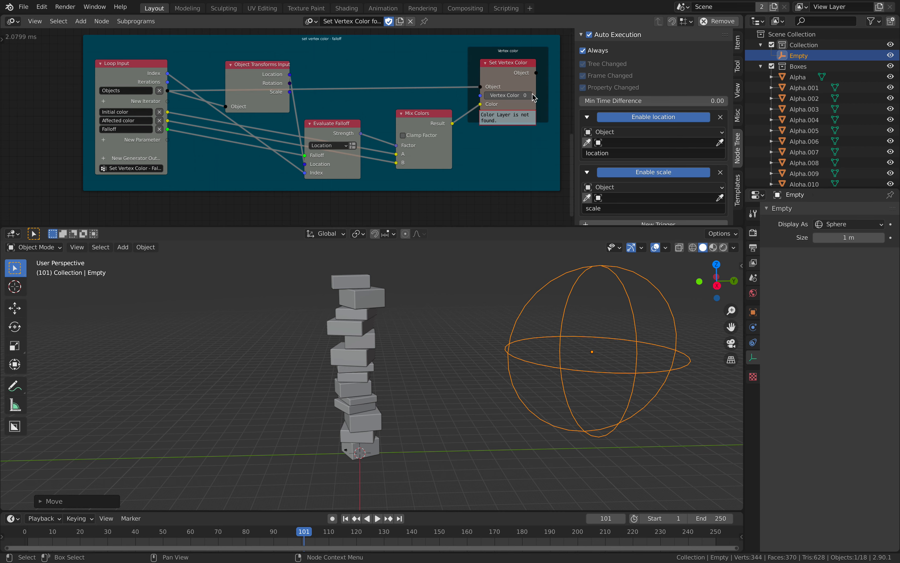
middle_drag(346, 335, 353, 339)
key(a)
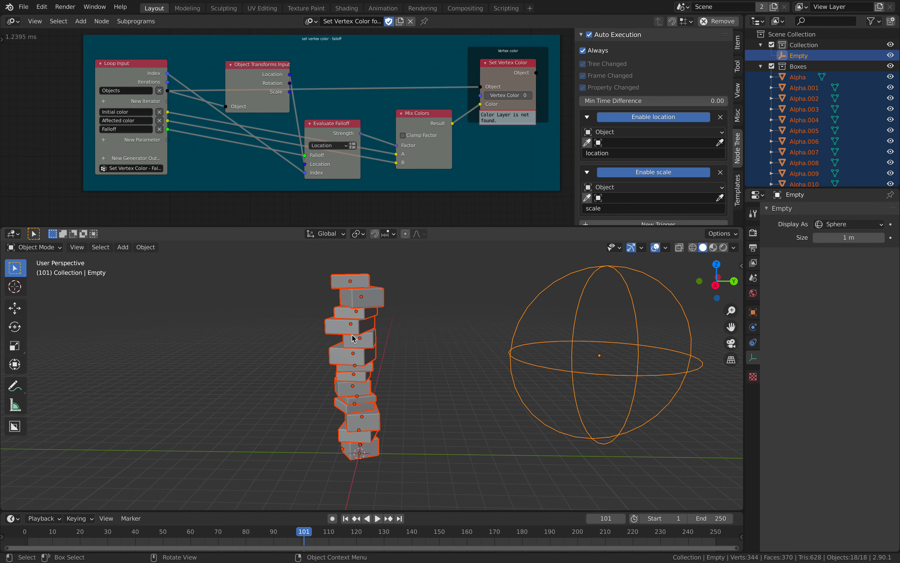
shift+click(372, 283)
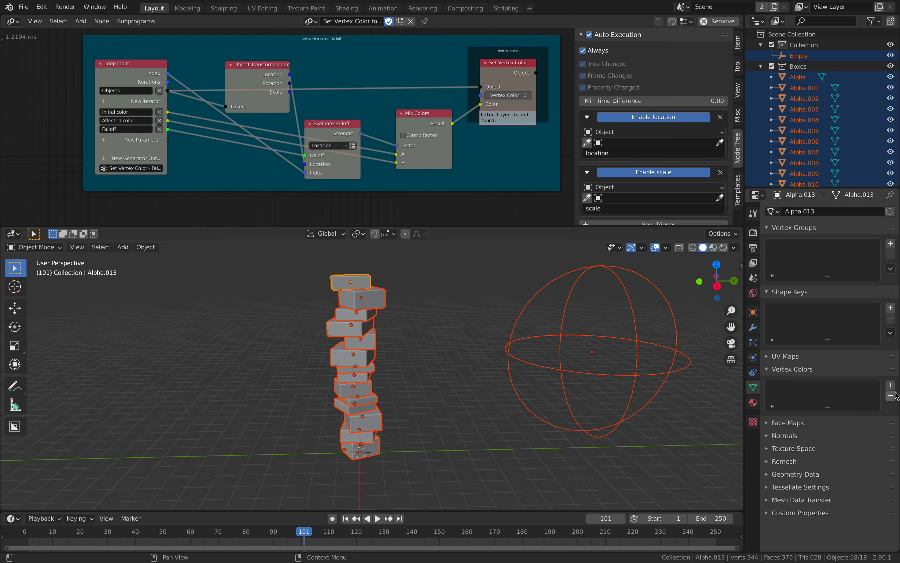
click(891, 384)
- Select individual boxes in the stack to check which ones have a vertex color layer
click(380, 286)
click(377, 300)
click(371, 290)
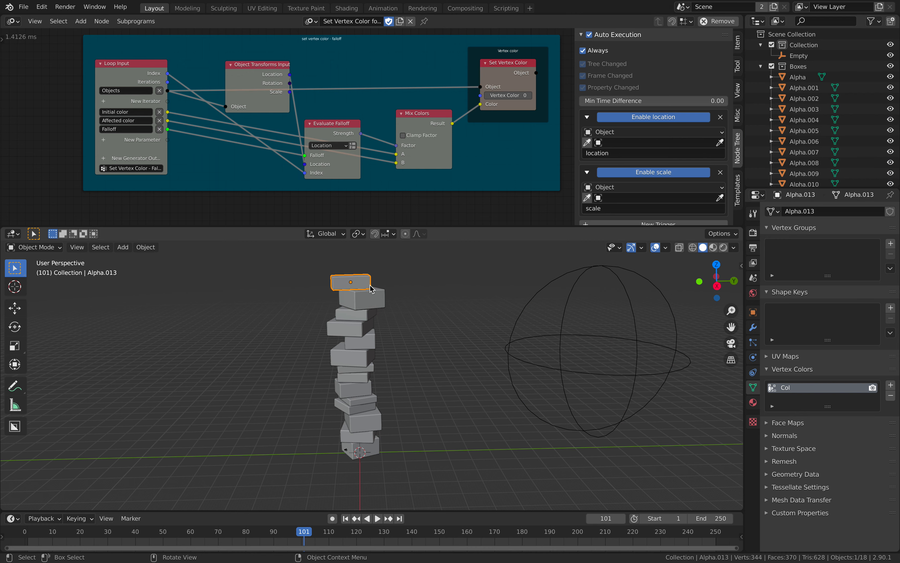
key(a)
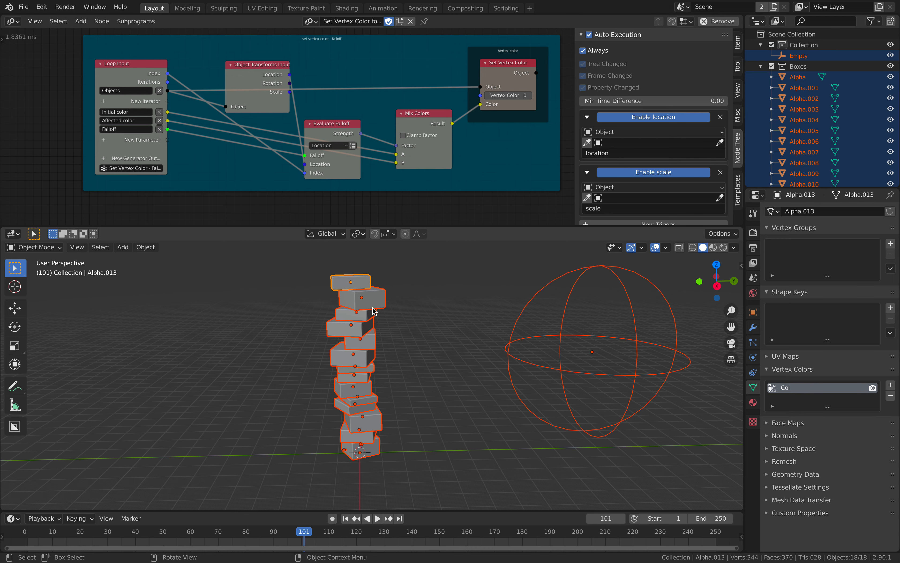
click(374, 310)
click(372, 368)
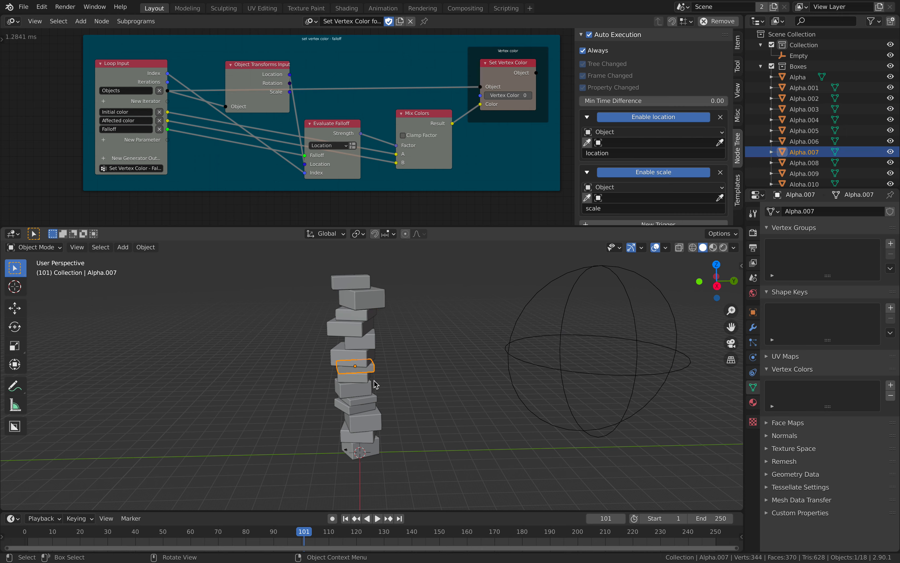
click(378, 307)
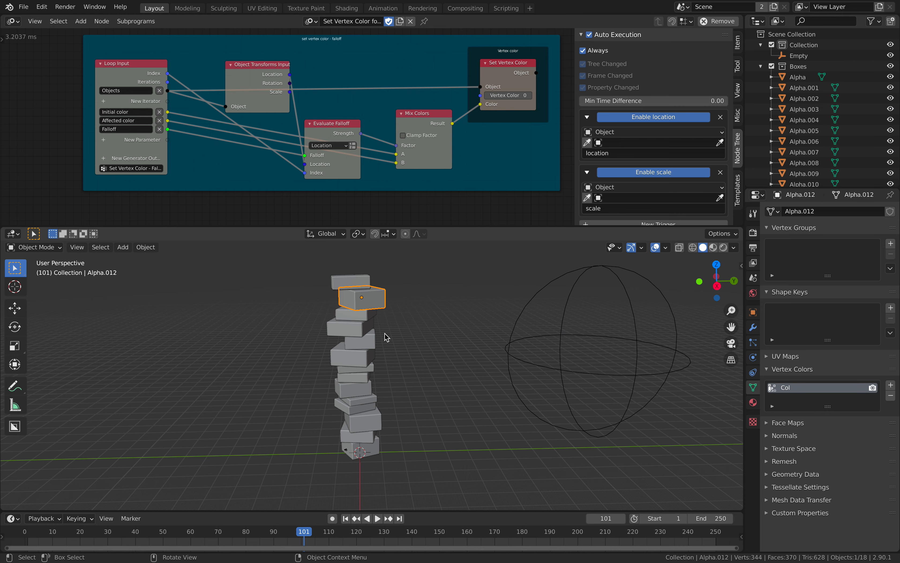
- Box-select all the boxes below the top two and delete them
key(b)
drag(363, 319, 400, 461)
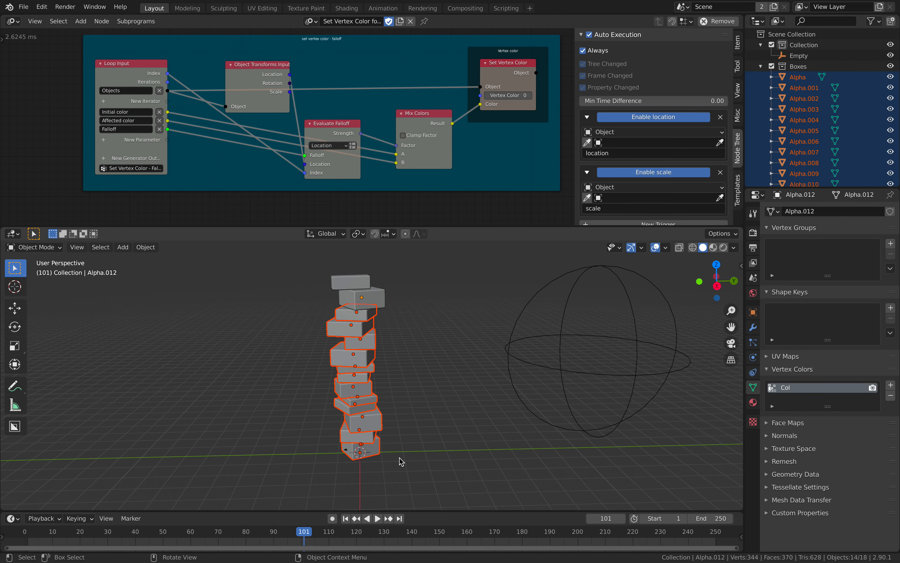
key(Delete)
- Move the sphere empty back so it encloses the two remaining boxes
click(560, 350)
key(g)
click(408, 362)
middle_drag(408, 362, 470, 370)
key(g)
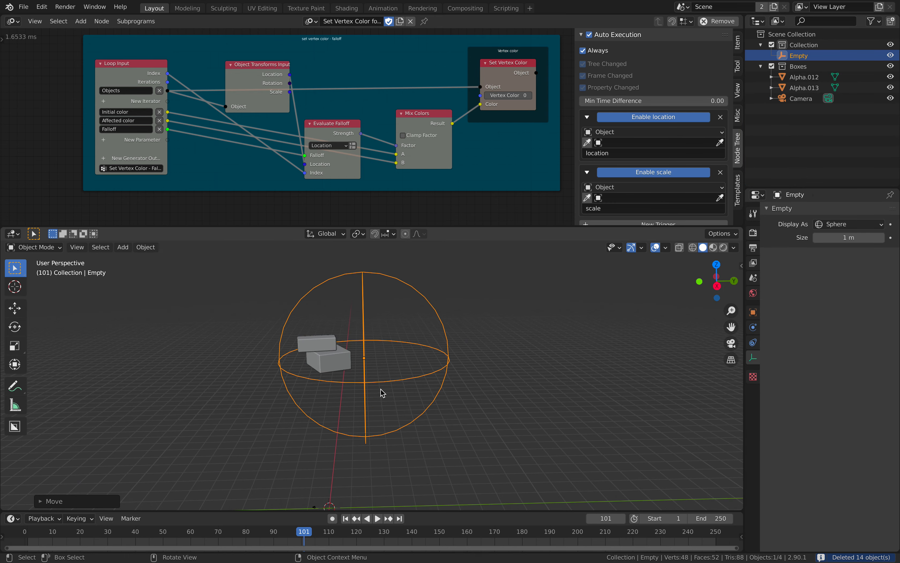
click(381, 389)
- Add a Remesh modifier to the lower box and keep the viewport in solid shading
middle_drag(381, 388, 352, 413)
scroll(352, 413, up, 3)
click(315, 328)
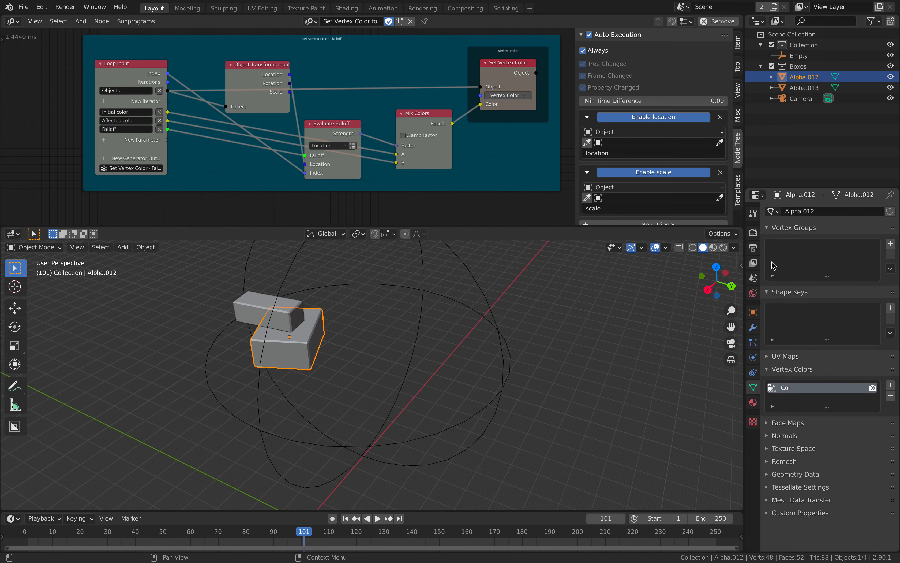
click(754, 327)
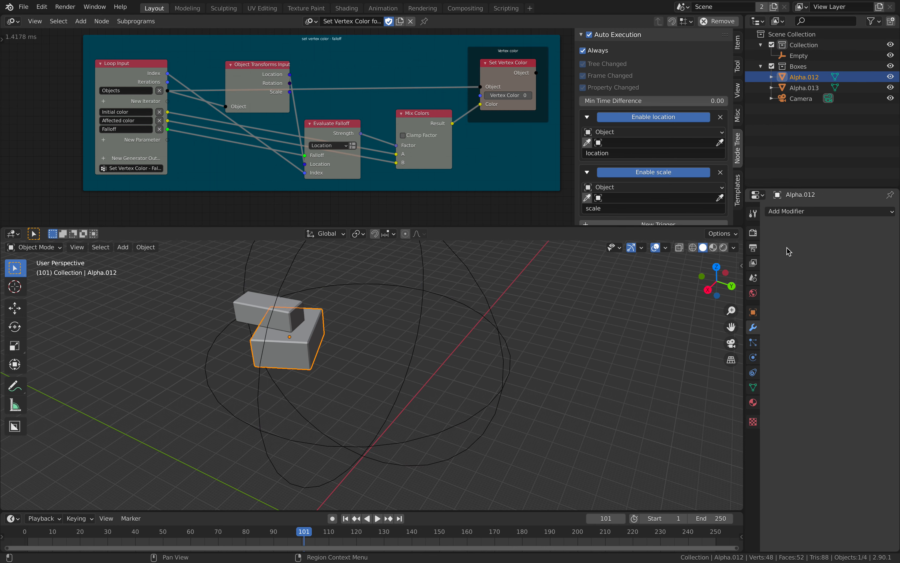
click(800, 211)
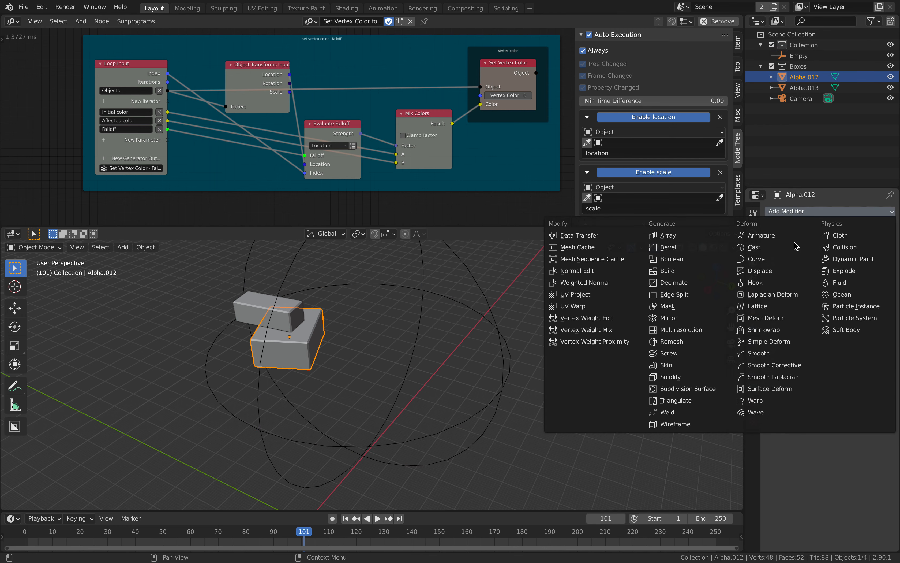
click(700, 345)
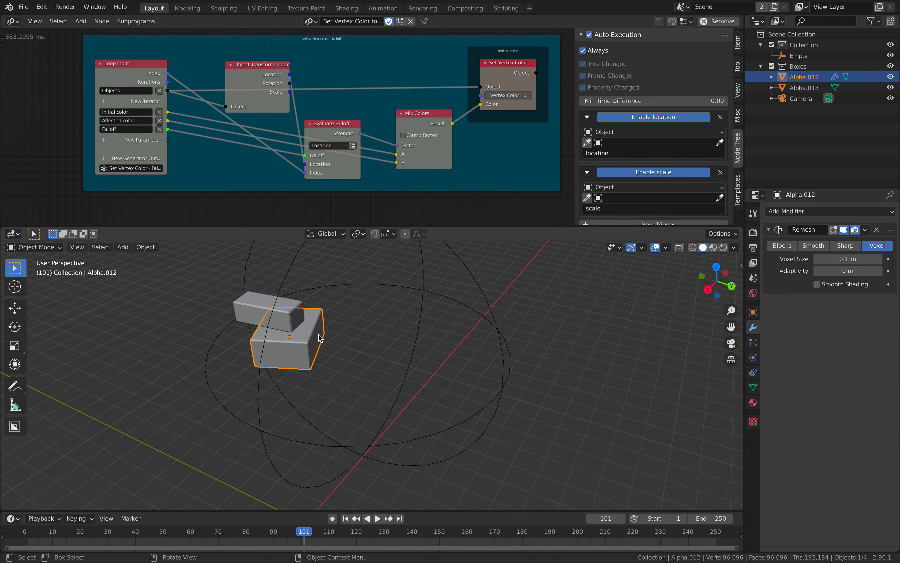
key(z)
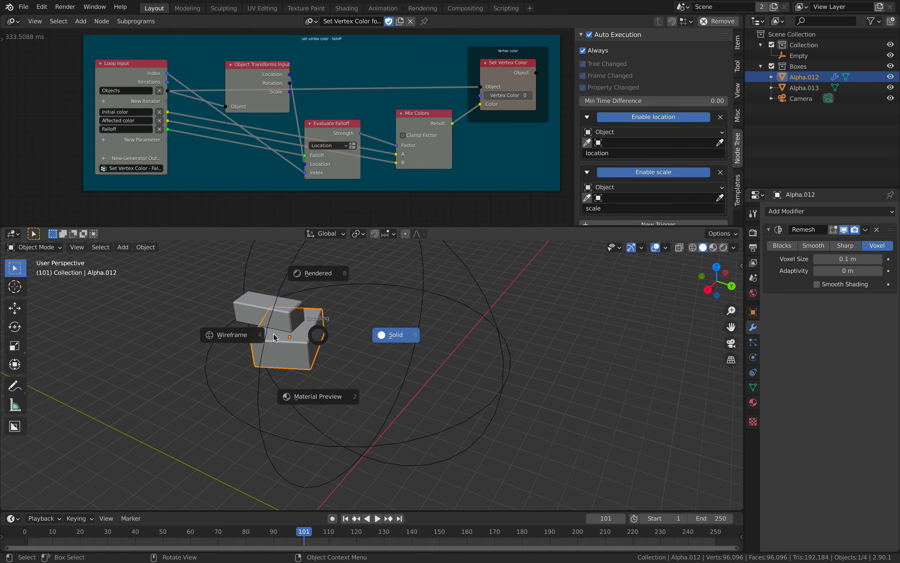
click(387, 335)
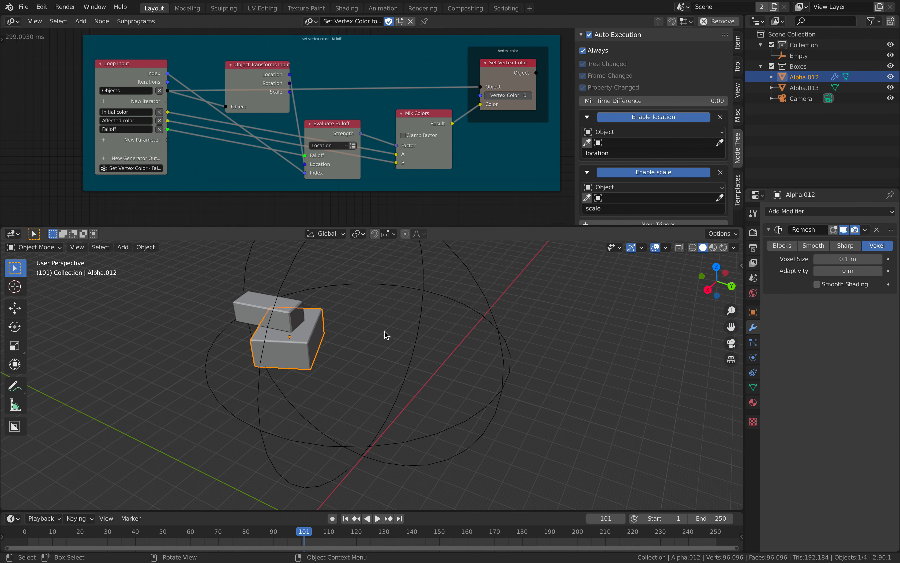
- Delete the upper box and select the remaining remeshed box
click(250, 304)
key(Delete)
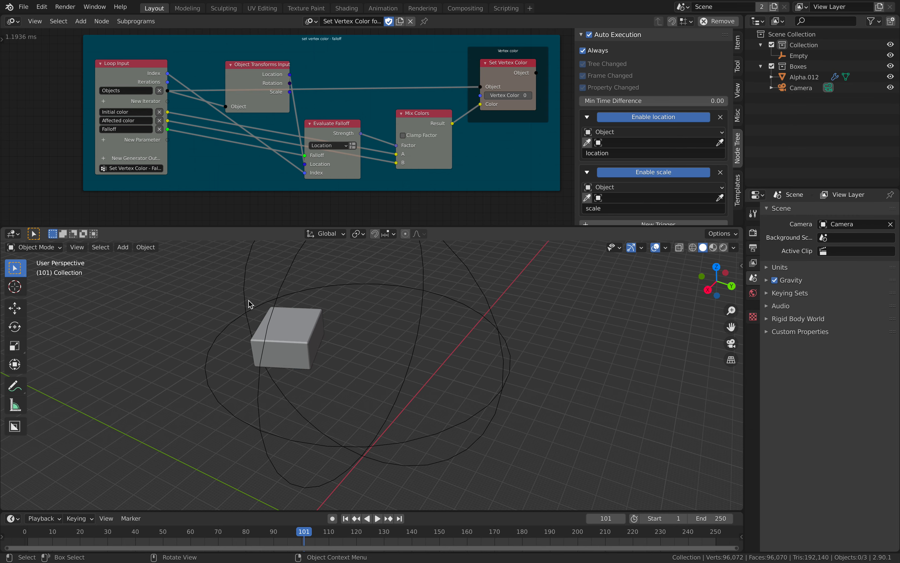
click(313, 318)
click(313, 317)
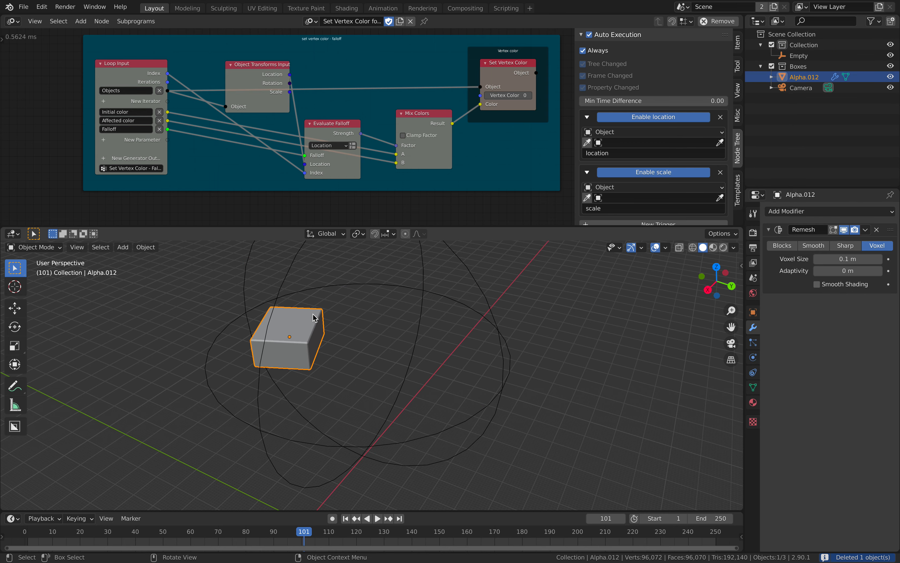
key(z)
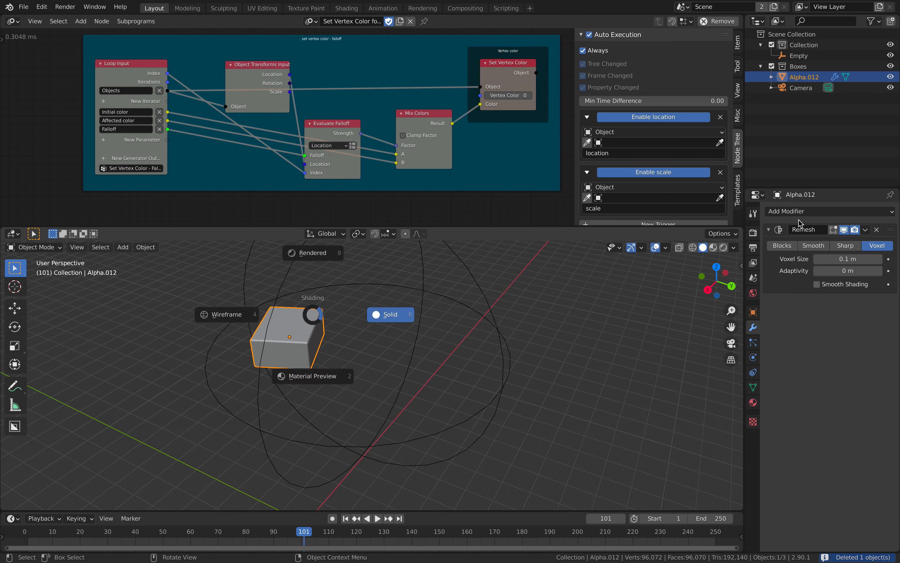
click(798, 223)
key(ctrl+q)
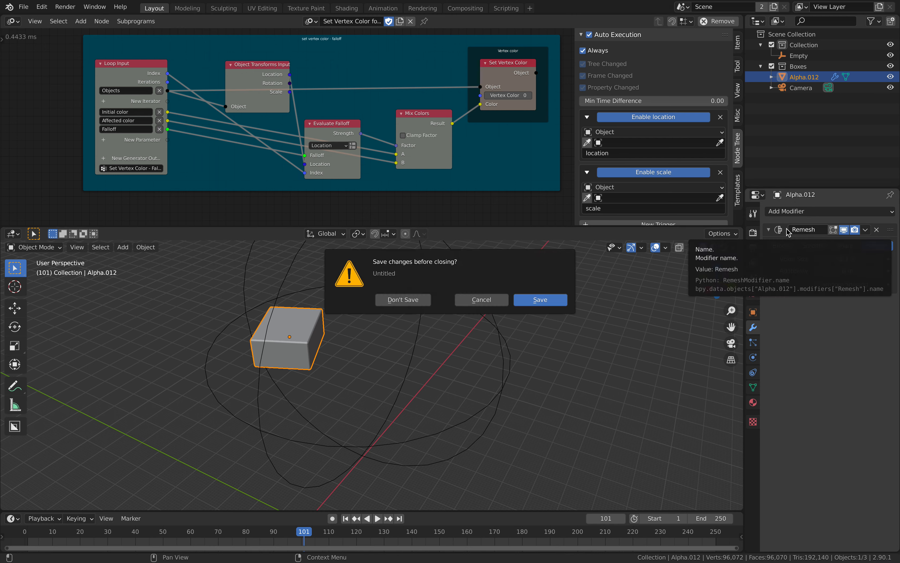
click(483, 301)
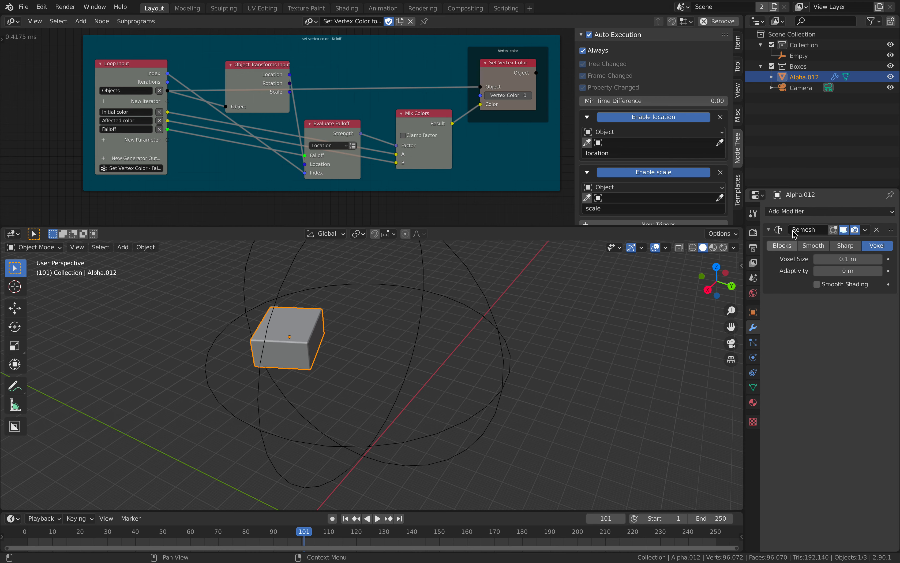
- Apply the Remesh modifier and check the dense mesh in wireframe before returning to solid shading
key(ctrl+a)
key(z)
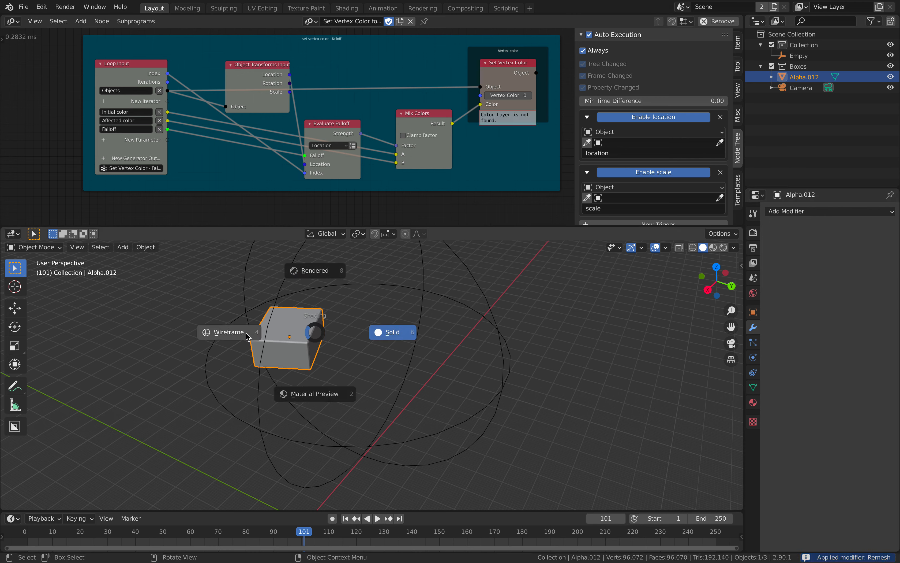
key(4)
key(z)
click(441, 306)
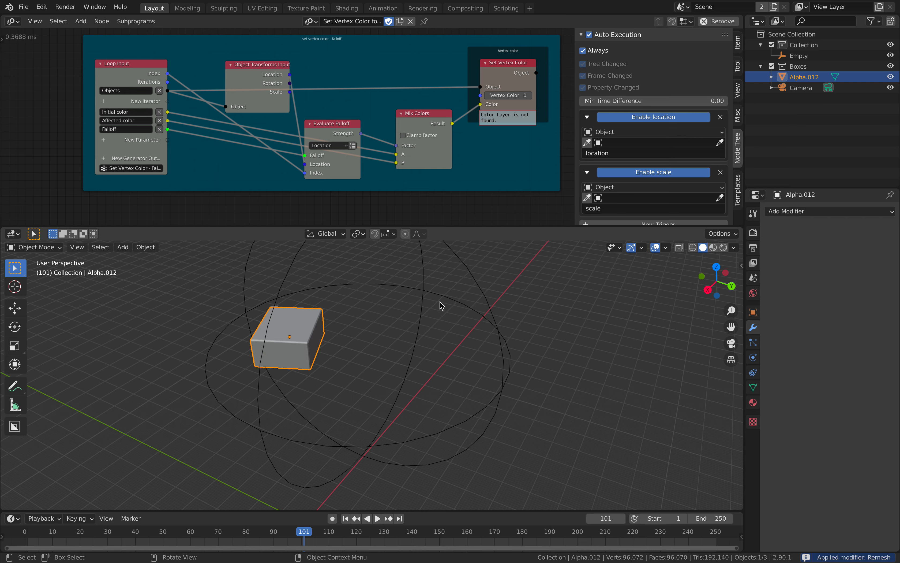
- Scale the sphere empty down to about 11.25 and move it so it overlaps one end of the box
click(423, 299)
key(s)
click(380, 331)
key(g)
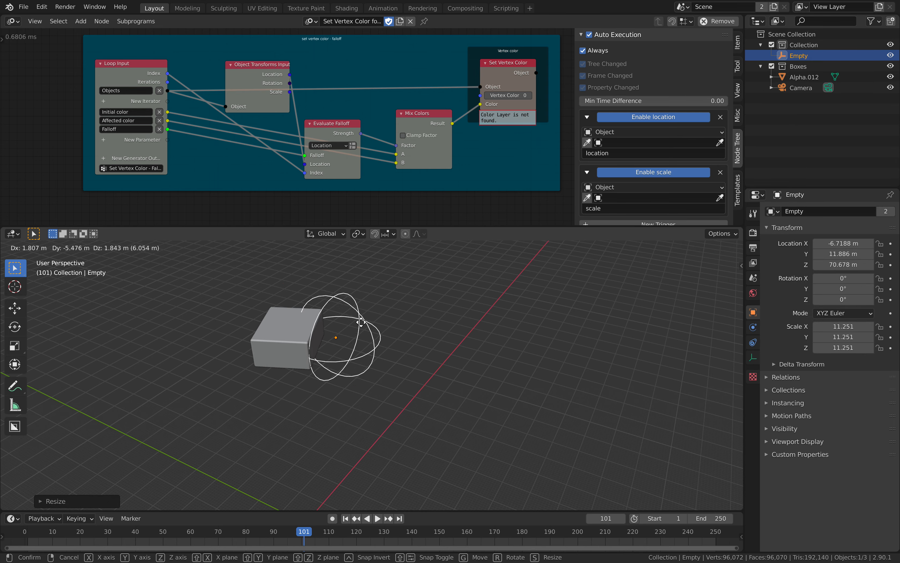
click(316, 338)
middle_drag(316, 338, 464, 353)
key(g)
click(465, 339)
- Confirm the sphere empty's position and add a vertex color layer to the remeshed box
click(367, 378)
scroll(463, 354, up, 1)
click(758, 388)
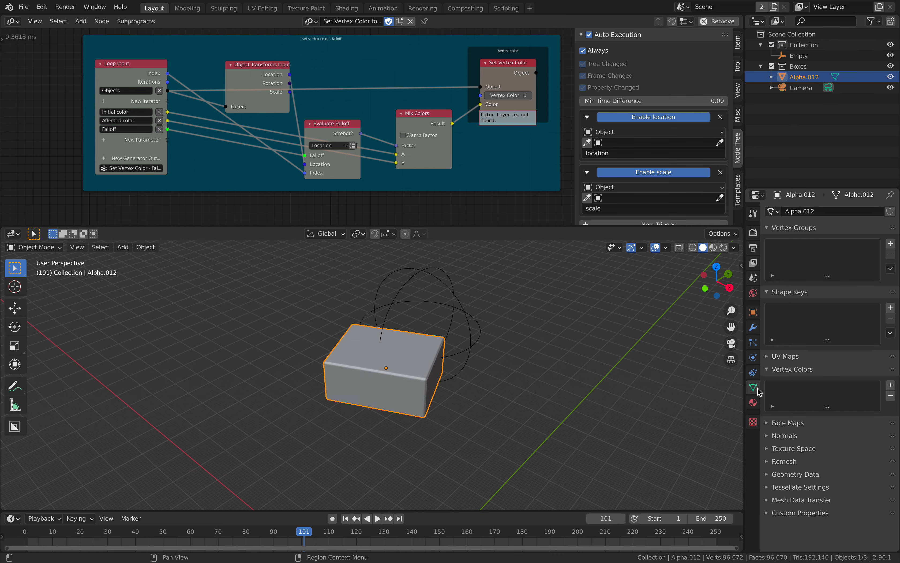
click(793, 370)
click(793, 370)
click(892, 386)
click(598, 350)
middle_drag(592, 341, 523, 225)
middle_drag(491, 323, 440, 428)
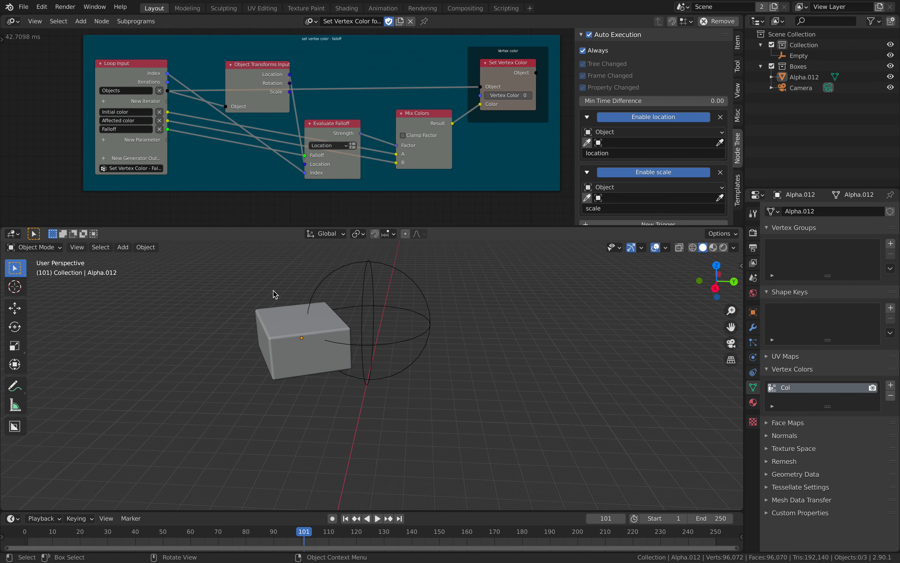
- Split the 3D viewport vertically, turn the new area into a Shader Editor and collapse its sidebar
click(34, 248)
drag(735, 228, 518, 239)
click(529, 235)
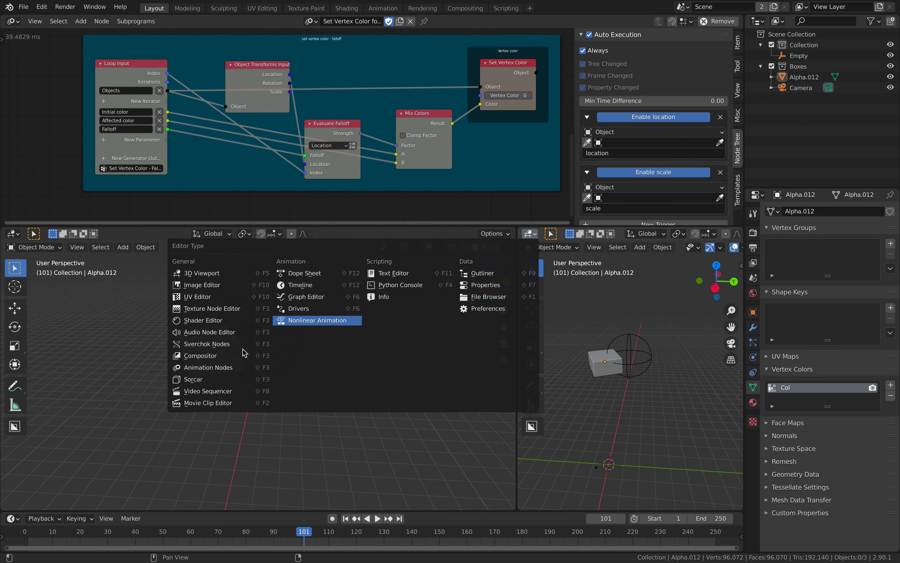
click(224, 322)
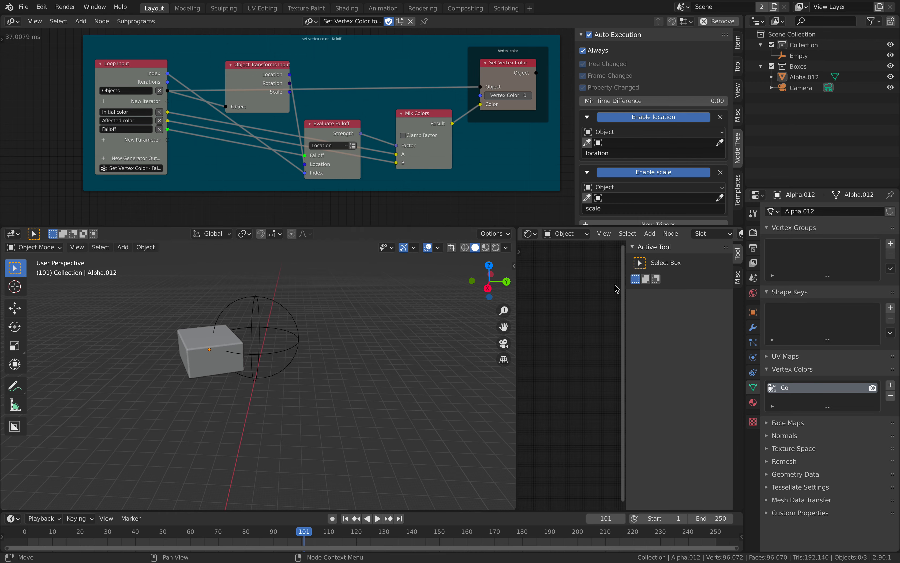
drag(625, 284, 749, 289)
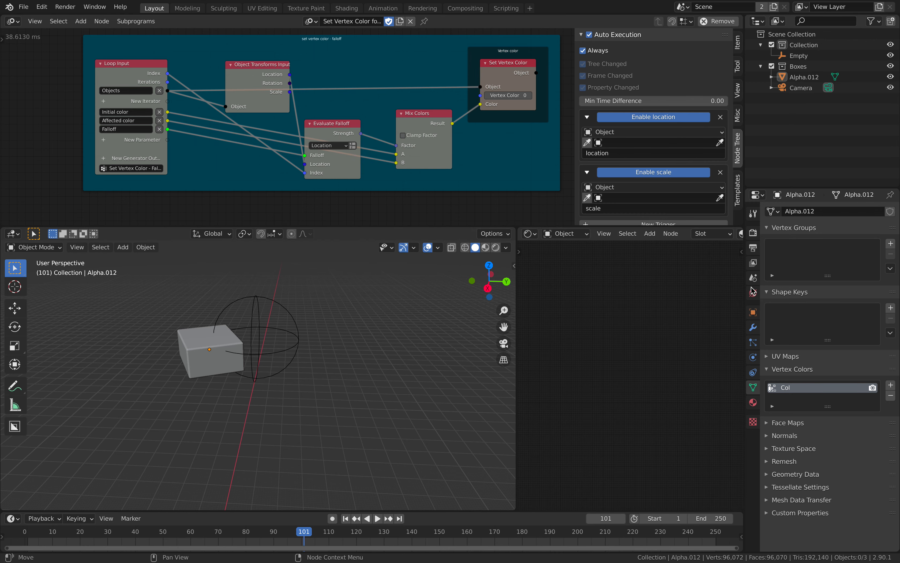
- Give the box a new material and add a Vertex Color node to its shader
click(198, 340)
click(753, 401)
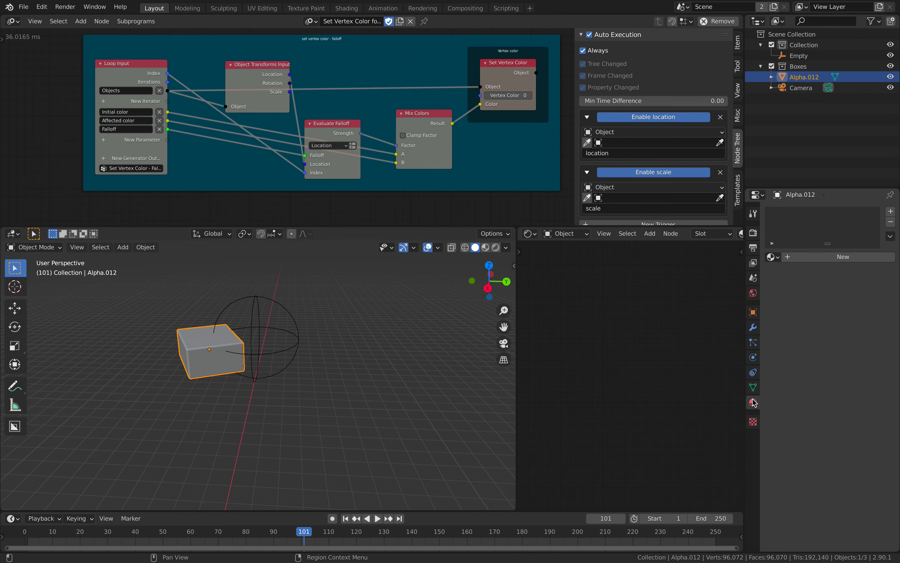
click(833, 259)
key(shift+a)
text(verte)
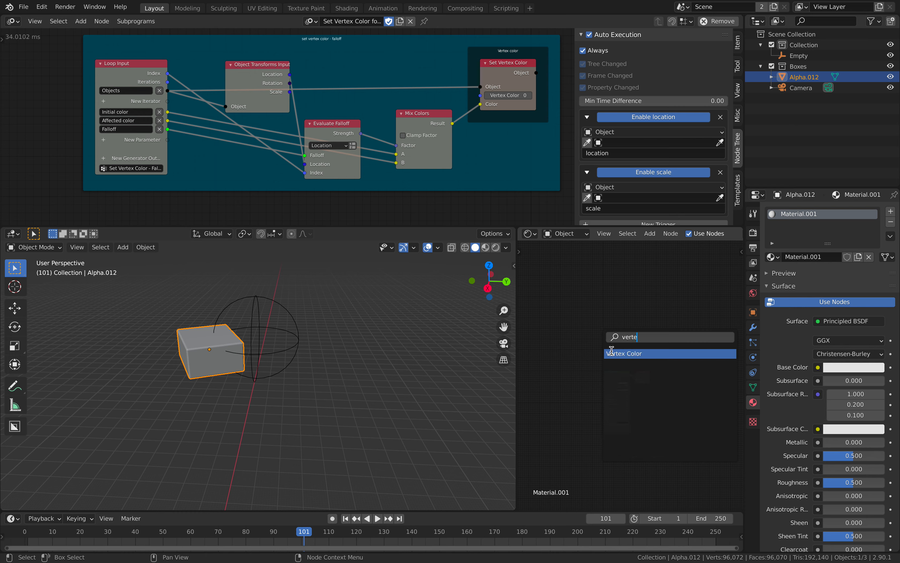
key(Return)
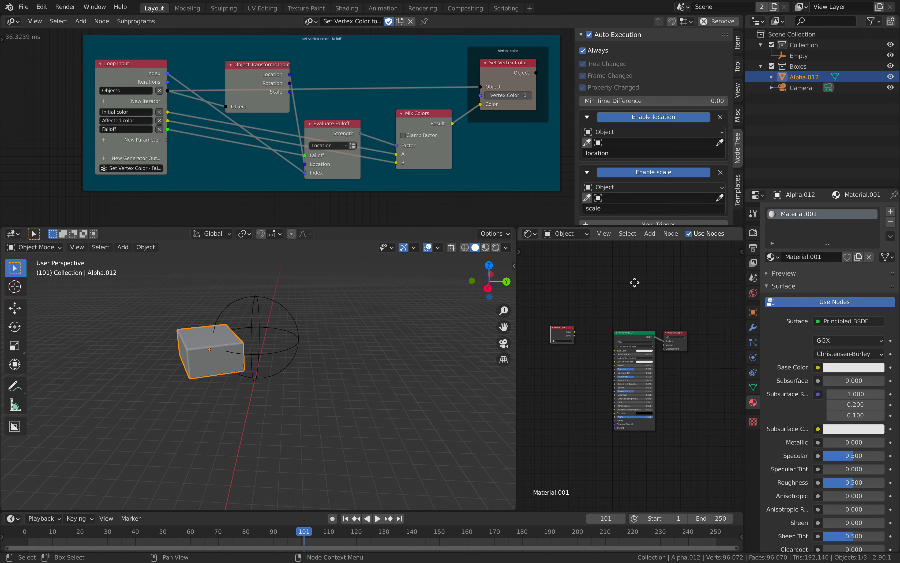
- Set the Vertex Color node to the Col layer and connect its Color output to the Principled BSDF's Base Color
middle_drag(634, 283, 655, 263)
scroll(646, 274, up, 2)
click(579, 321)
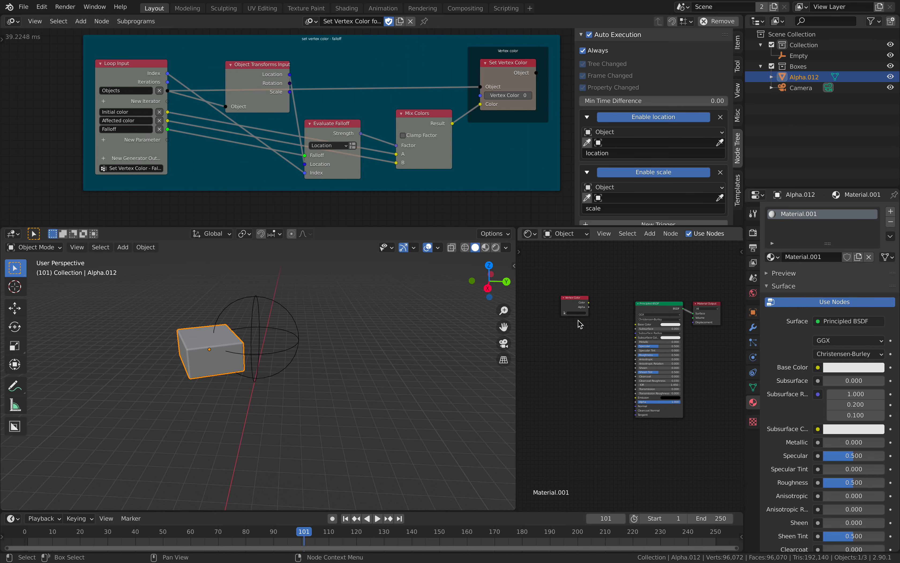
click(576, 312)
click(571, 319)
click(573, 312)
key(Down)
key(Return)
drag(589, 302, 636, 324)
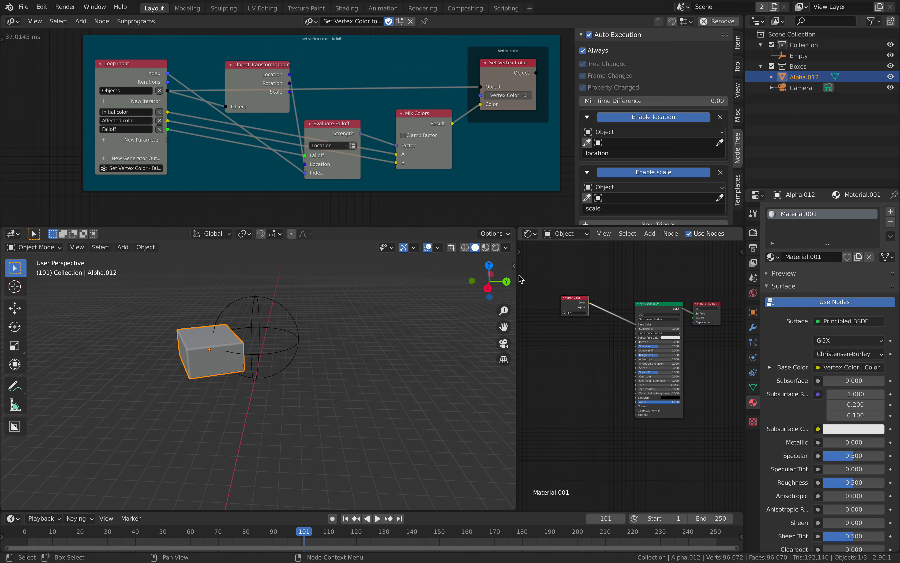
- Switch the viewport to Material Preview and move and enlarge the sphere empty beside the box to test the falloff colors
click(485, 248)
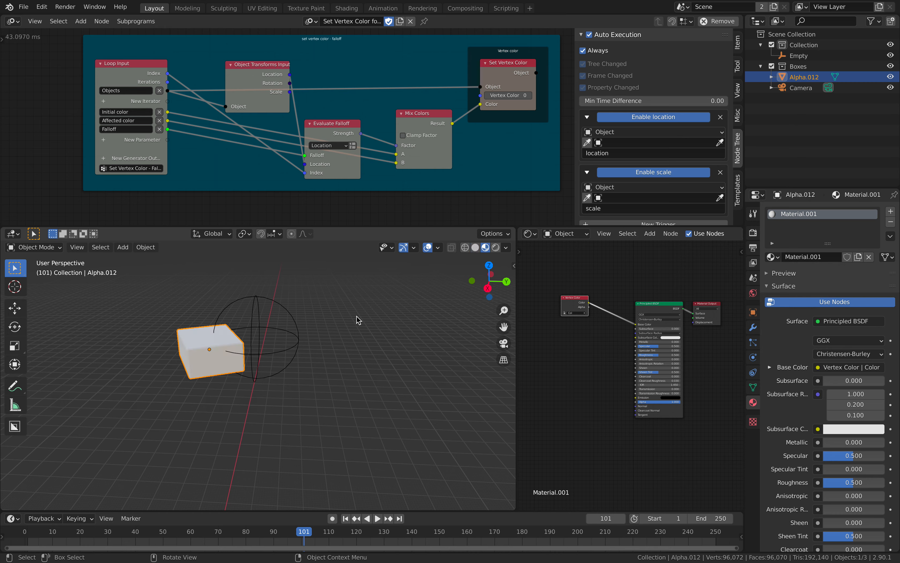
middle_drag(314, 377, 289, 342)
click(289, 341)
key(g)
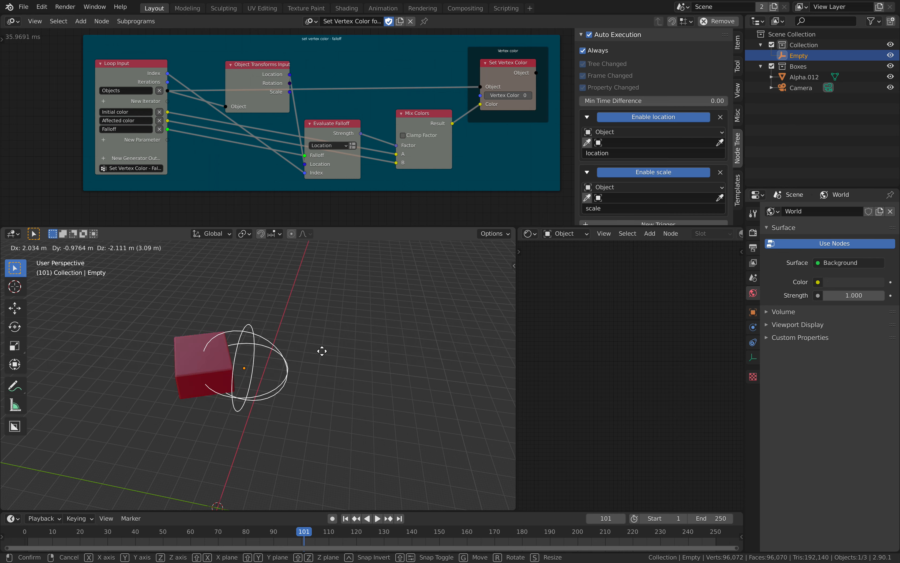
click(342, 358)
key(s)
click(338, 359)
key(g)
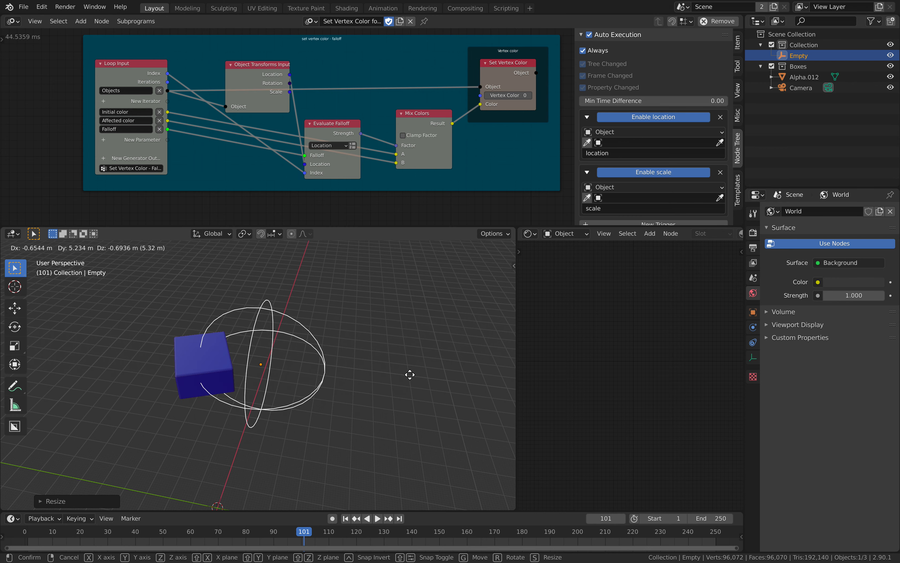
click(394, 375)
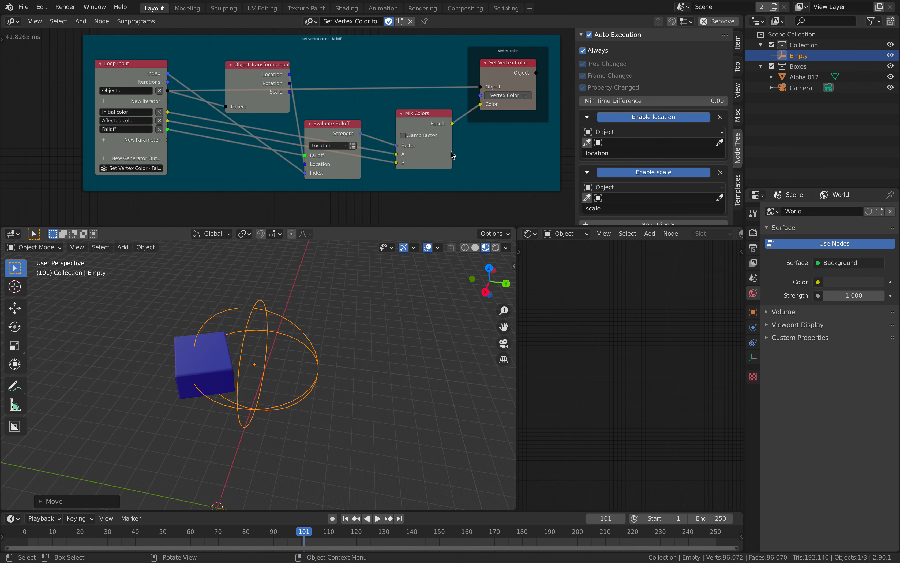
scroll(423, 100, down, 2)
middle_drag(416, 117, 410, 217)
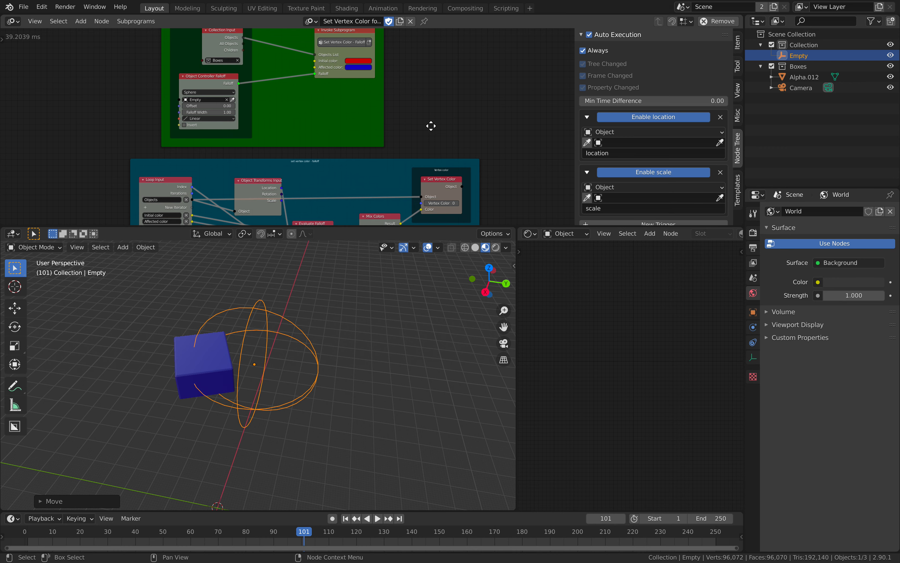
middle_drag(431, 126, 444, 157)
middle_drag(493, 99, 495, 57)
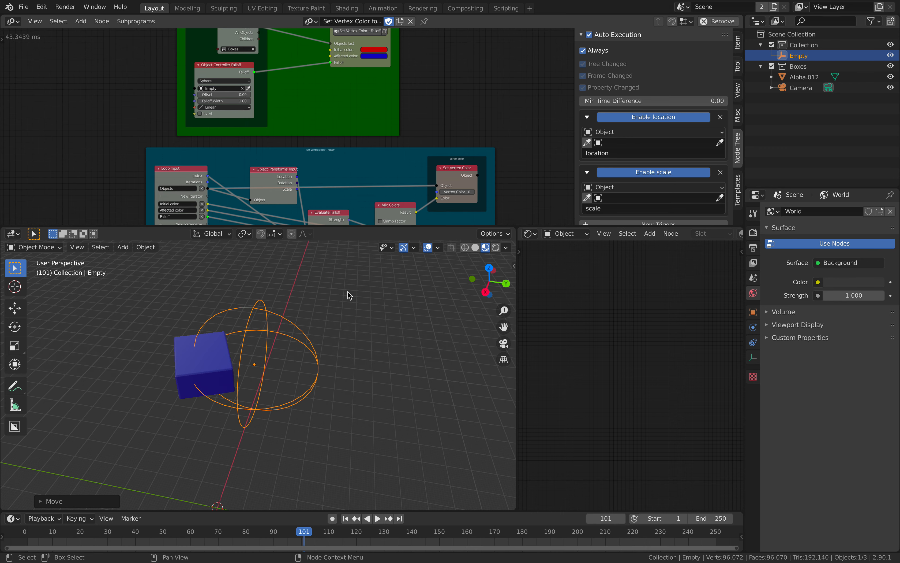
middle_drag(347, 291, 348, 287)
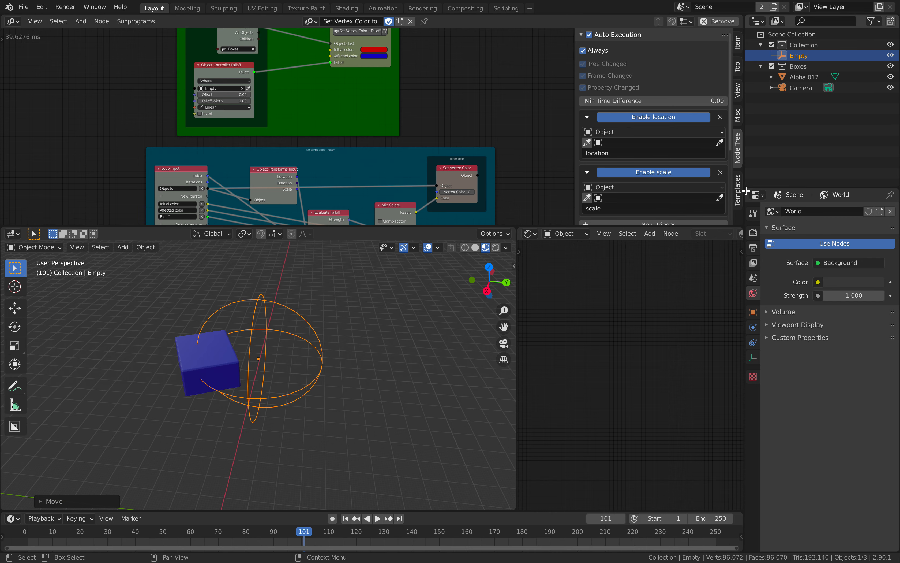
- Show the Animation Nodes template list and enlarge the node editor downward
click(738, 189)
drag(724, 226, 724, 311)
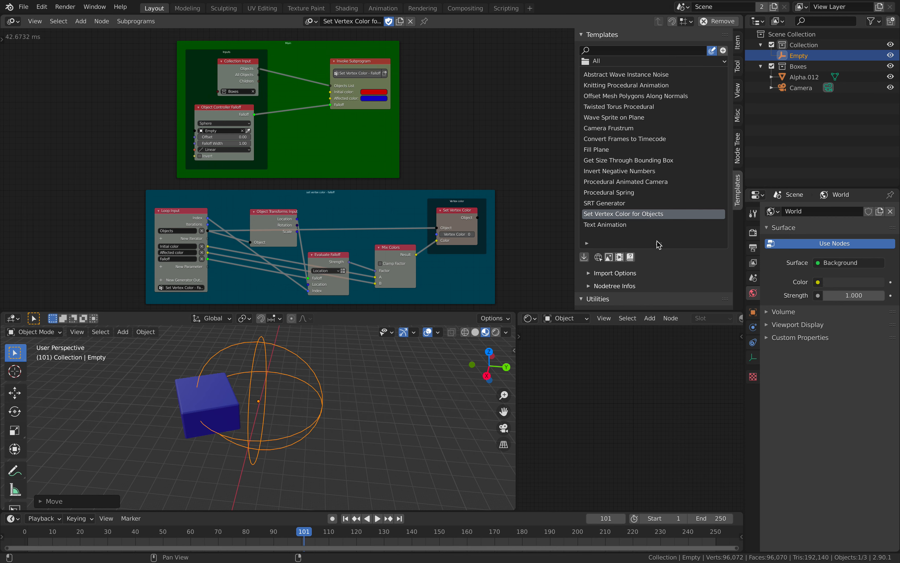
mouse_move(657, 247)
mouse_down()
mouse_move(655, 261)
mouse_move(656, 242)
mouse_up()
scroll(650, 245, down, 3)
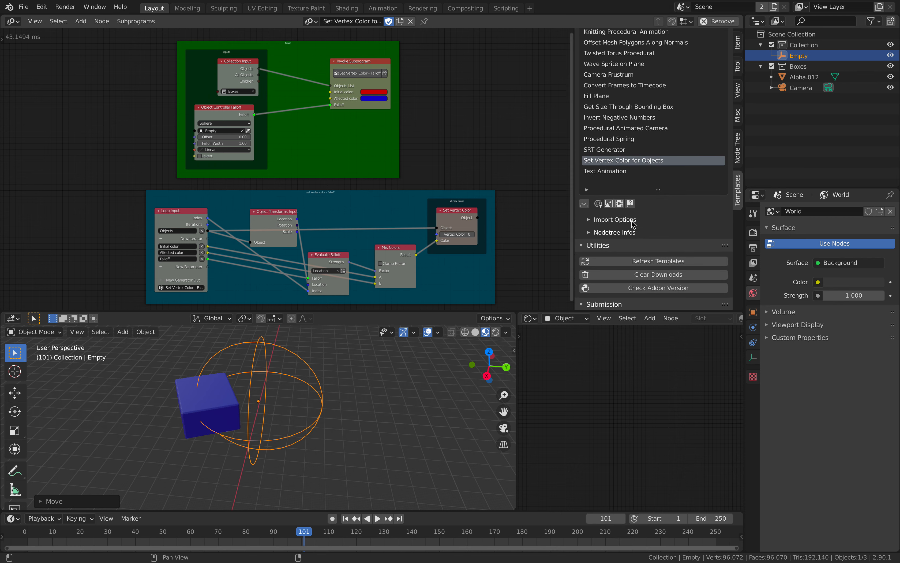
- Expand the Import Options and Nodetree Infos of the Set Vertex Color for Objects template and read them
click(611, 220)
scroll(610, 223, down, 4)
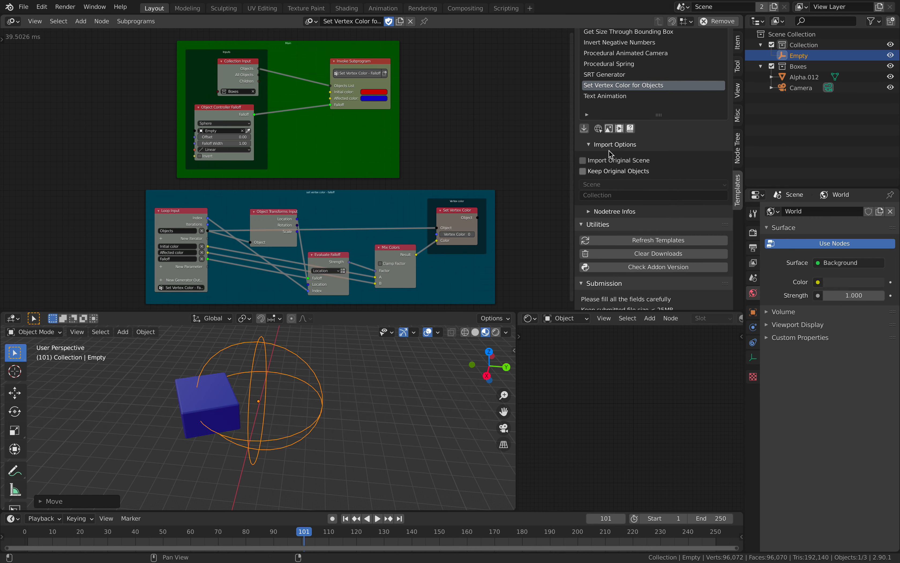
click(608, 216)
scroll(617, 208, down, 4)
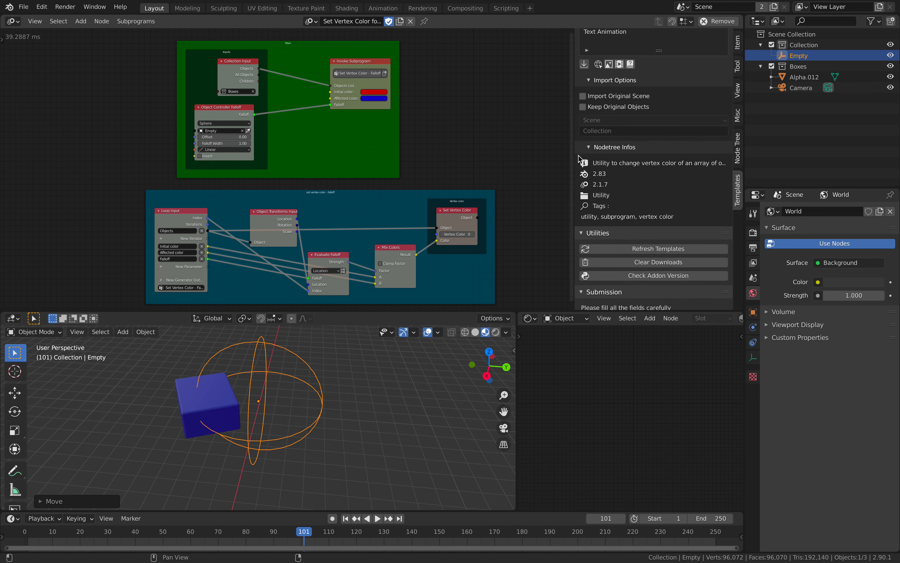
scroll(628, 221, down, 1)
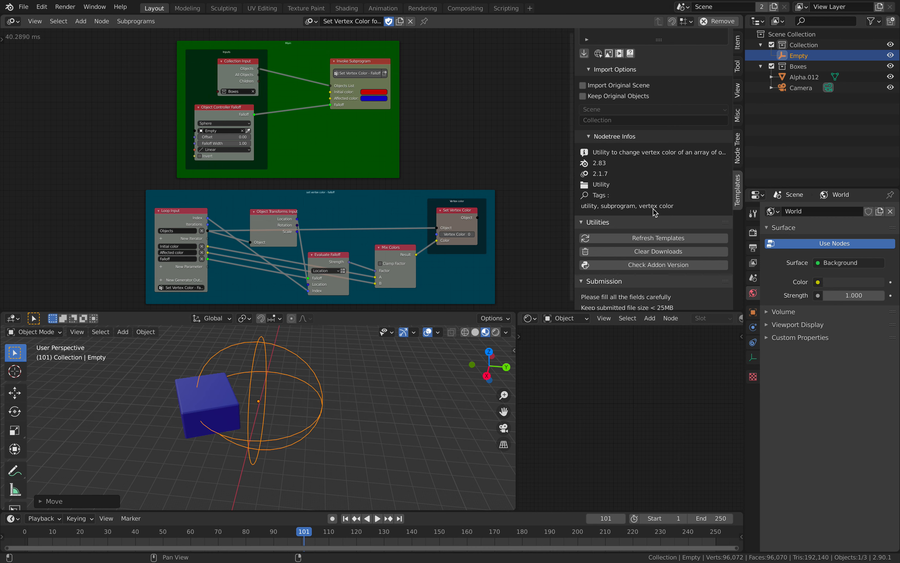
- Refresh the templates and examine the template utilities and the submission guidelines
scroll(645, 228, down, 3)
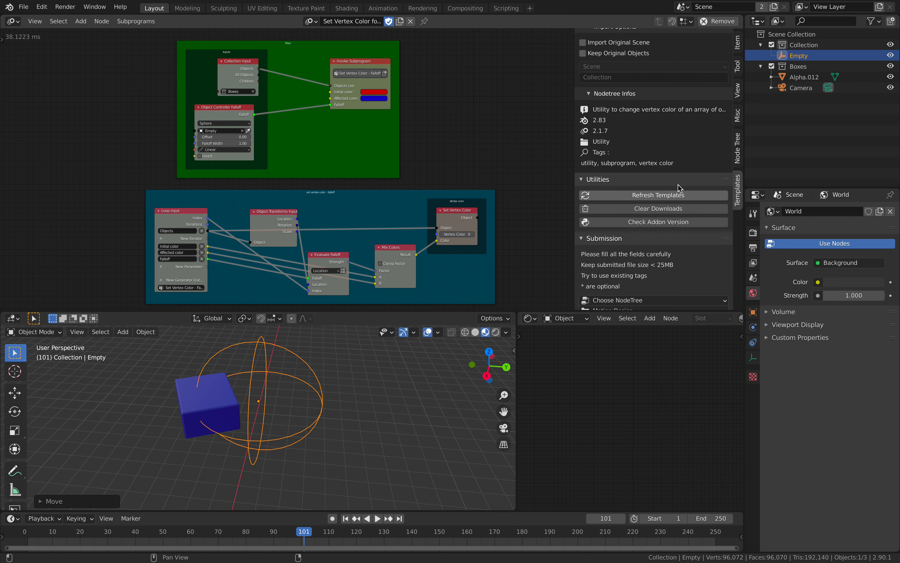
scroll(656, 207, down, 2)
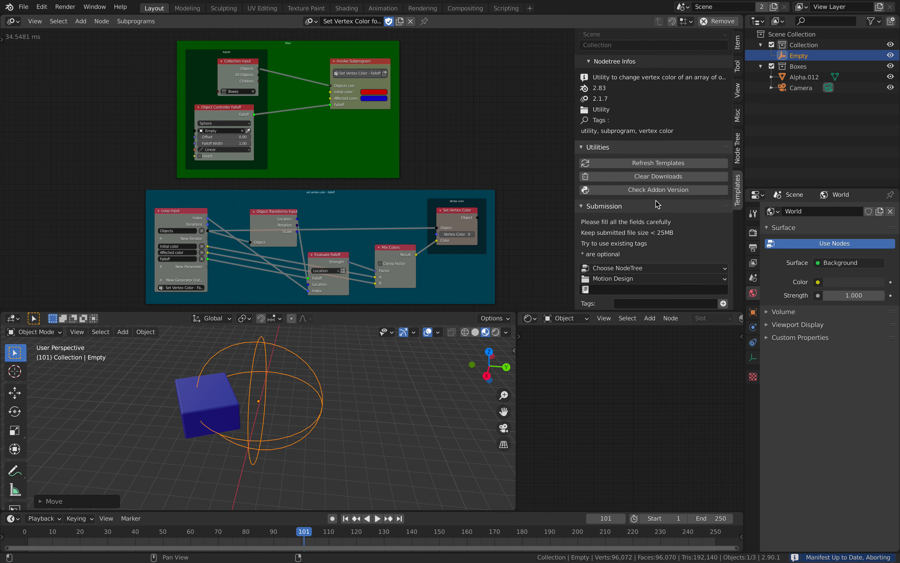
scroll(630, 195, down, 2)
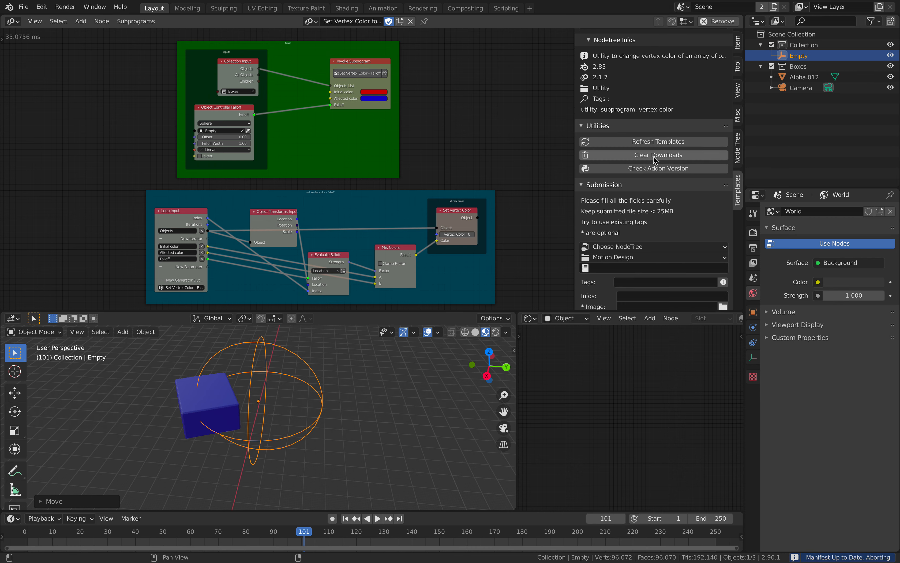
scroll(689, 212, down, 2)
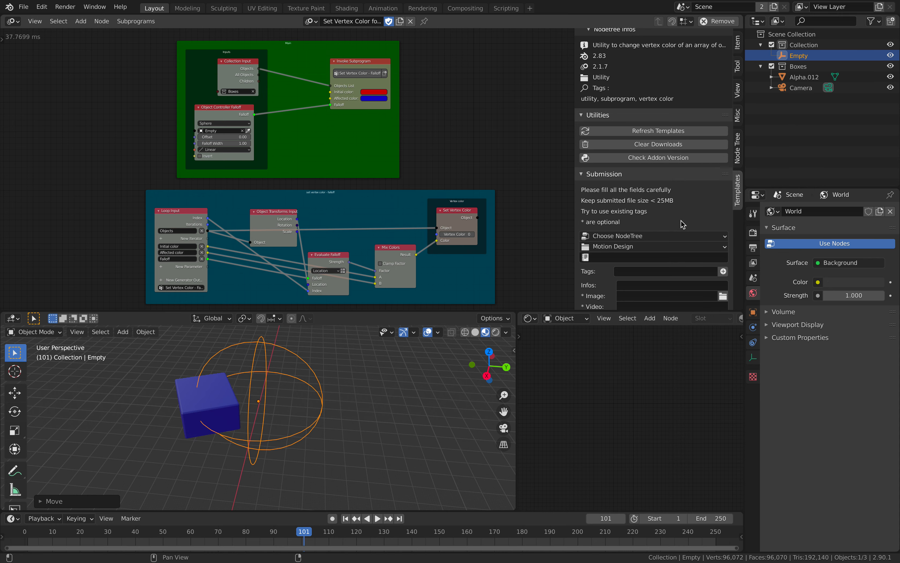
click(682, 225)
click(681, 221)
click(679, 213)
click(679, 213)
scroll(597, 117, down, 2)
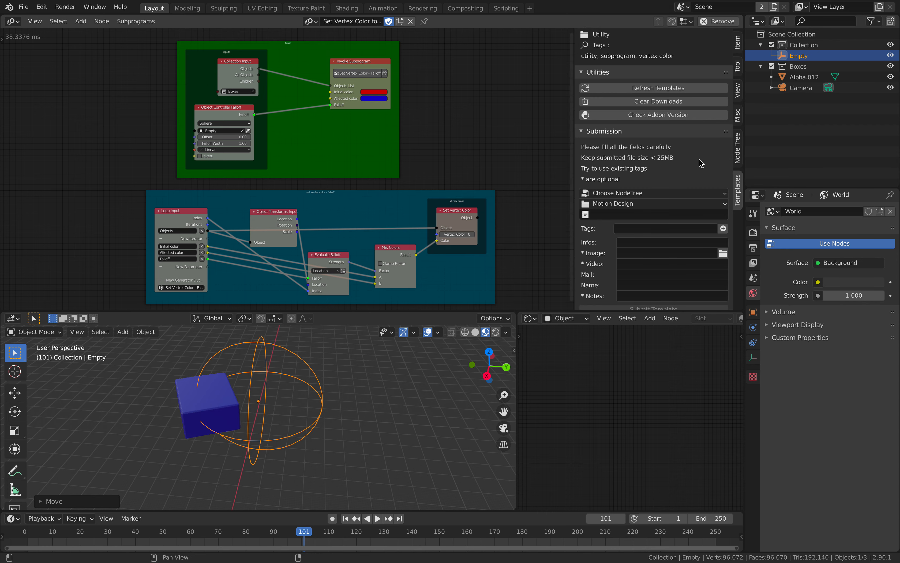
- Enlarge the node editor further and list the node trees that can be chosen for submission
scroll(585, 208, down, 1)
drag(693, 312, 694, 337)
click(640, 208)
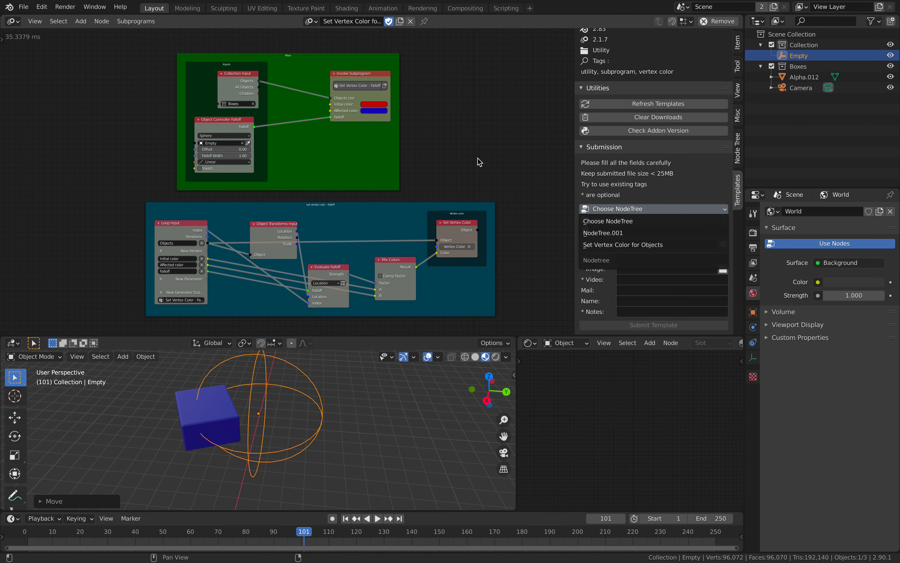
- Examine the Main frame's node setup and the Image, Video, Mail and Name fields of the template submission form
middle_drag(431, 105, 389, 100)
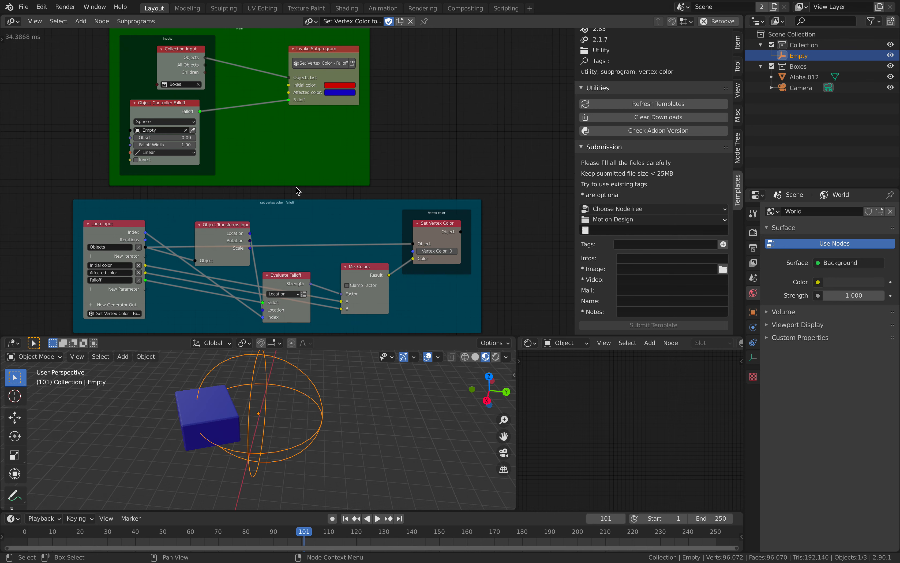
scroll(301, 197, up, 2)
middle_drag(231, 142, 253, 198)
scroll(328, 231, down, 1)
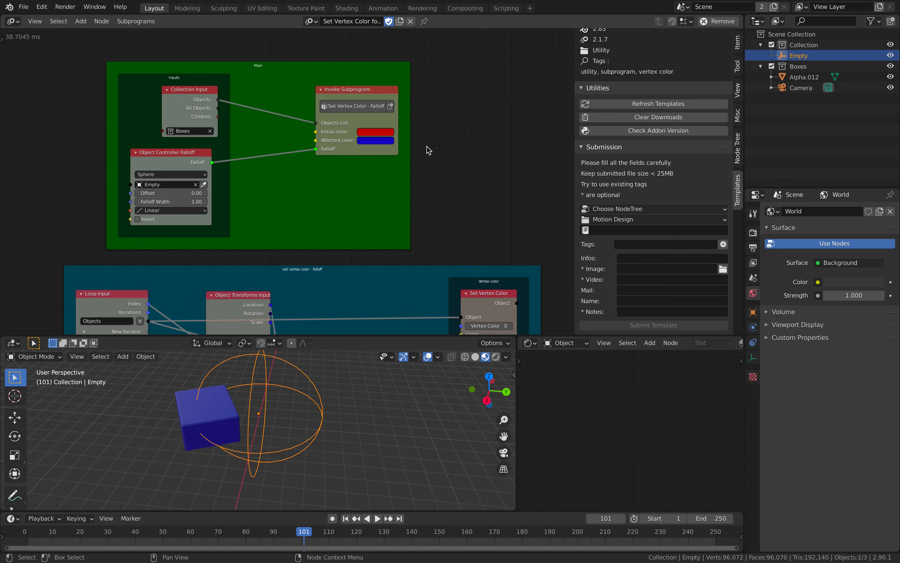
middle_drag(429, 150, 416, 147)
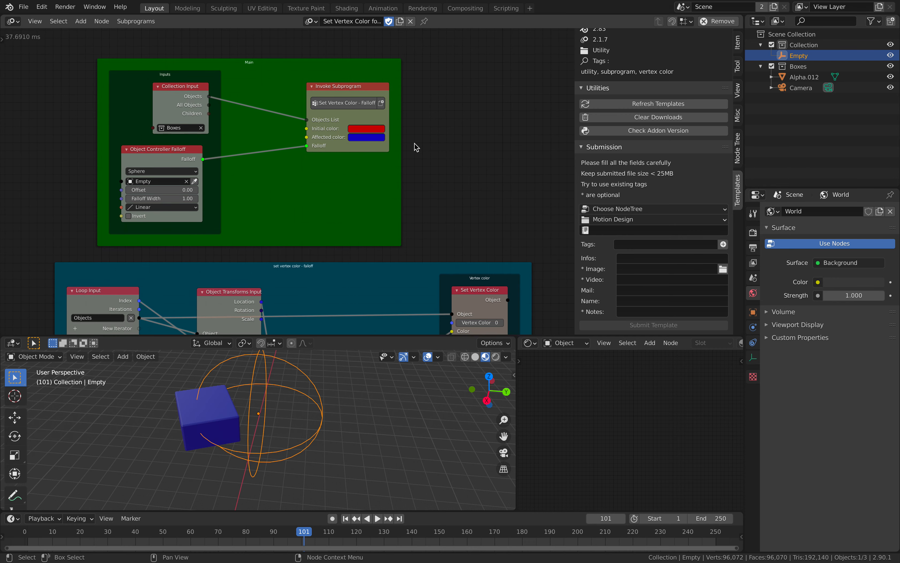
click(645, 268)
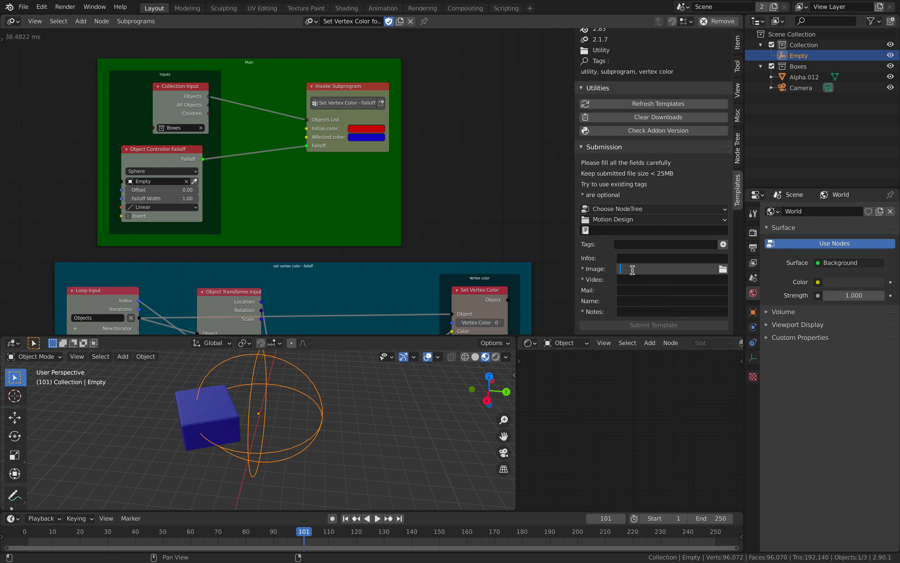
click(656, 281)
click(664, 279)
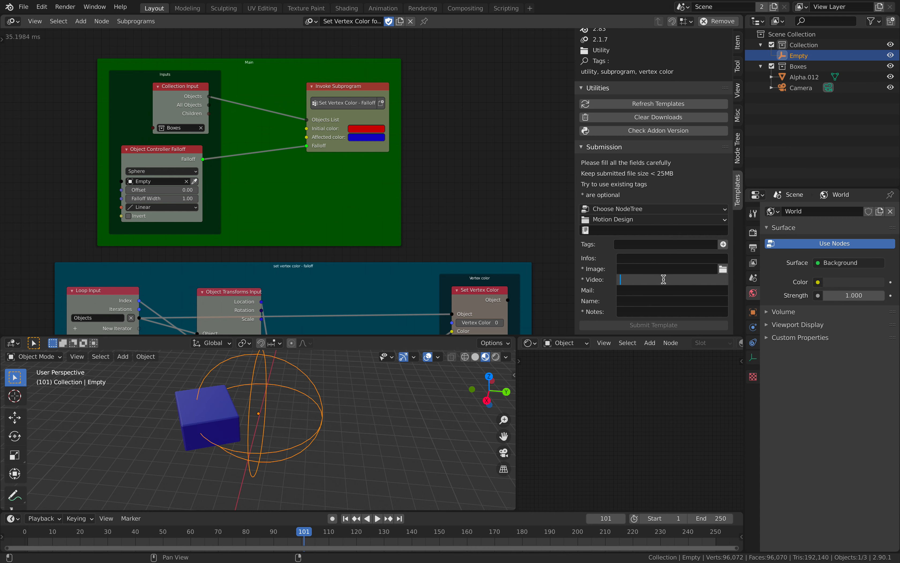
click(634, 291)
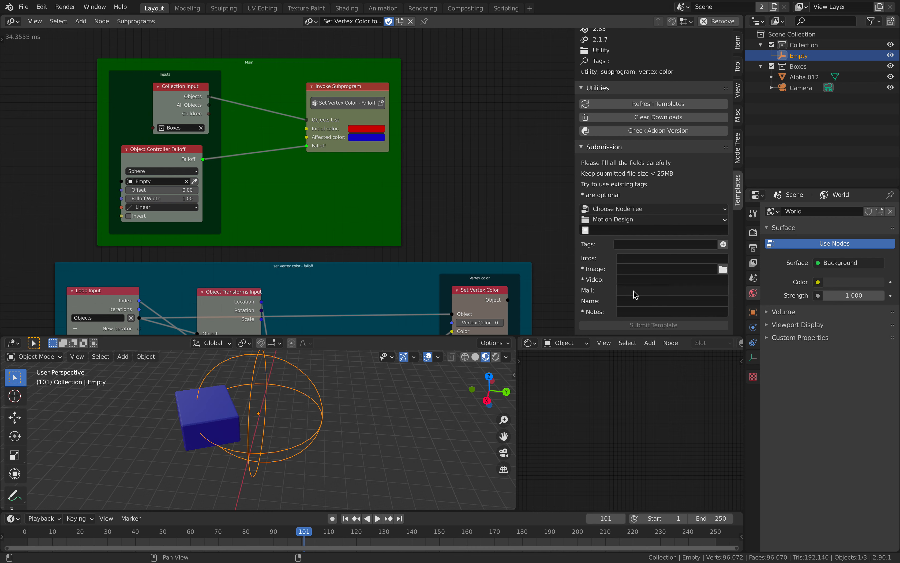
click(655, 292)
click(646, 305)
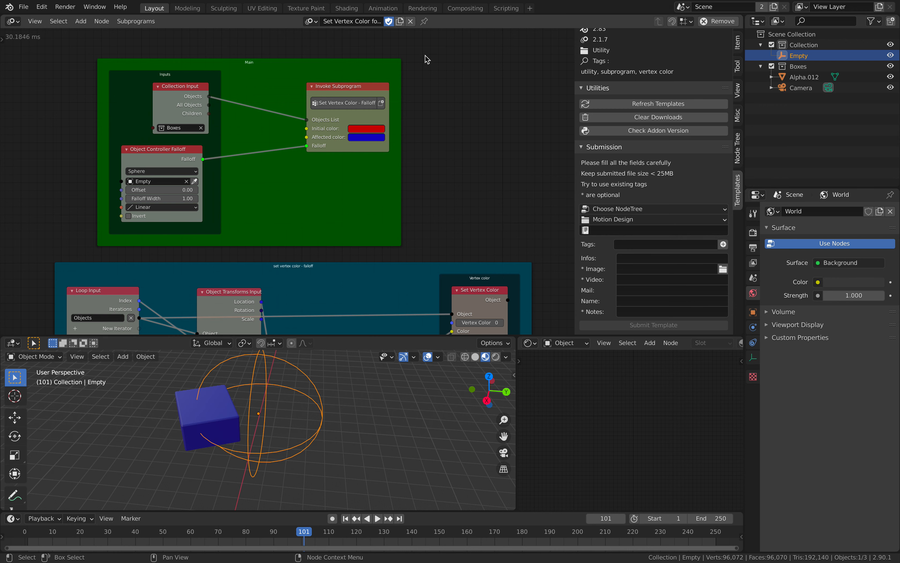
- Lengthen the template list until every template from Abstract Wave Instance Noise to Text Animation is shown
scroll(474, 115, down, 1)
scroll(512, 147, down, 2)
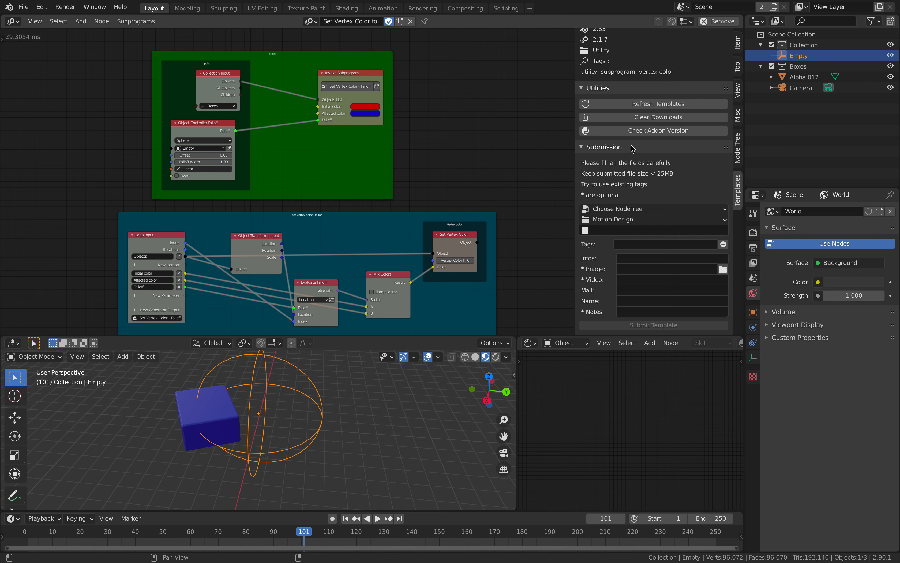
scroll(646, 145, up, 8)
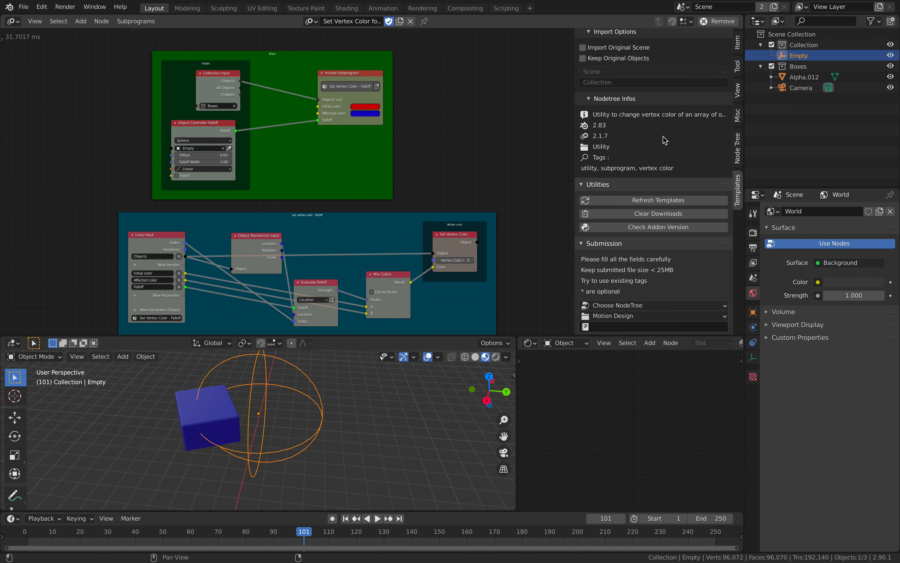
scroll(674, 173, down, 6)
scroll(674, 170, up, 9)
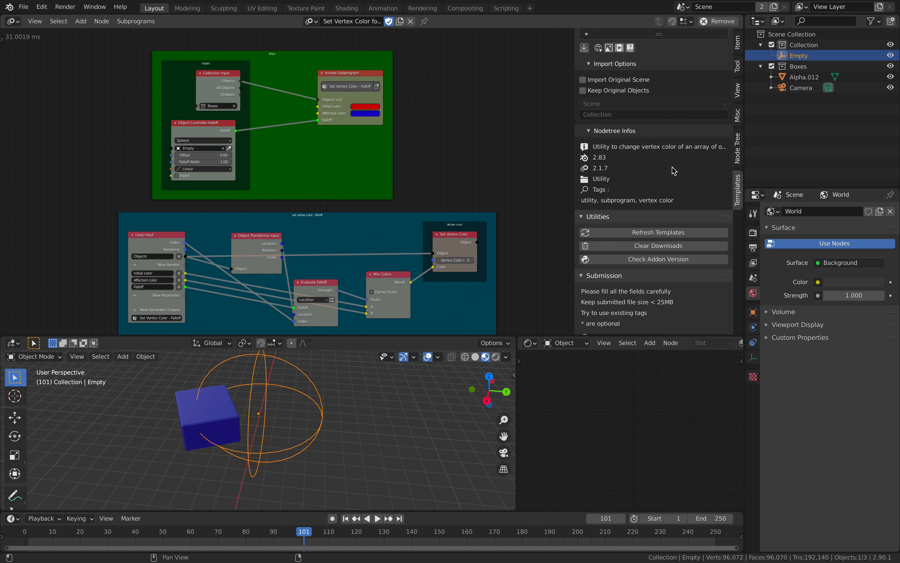
scroll(676, 169, up, 2)
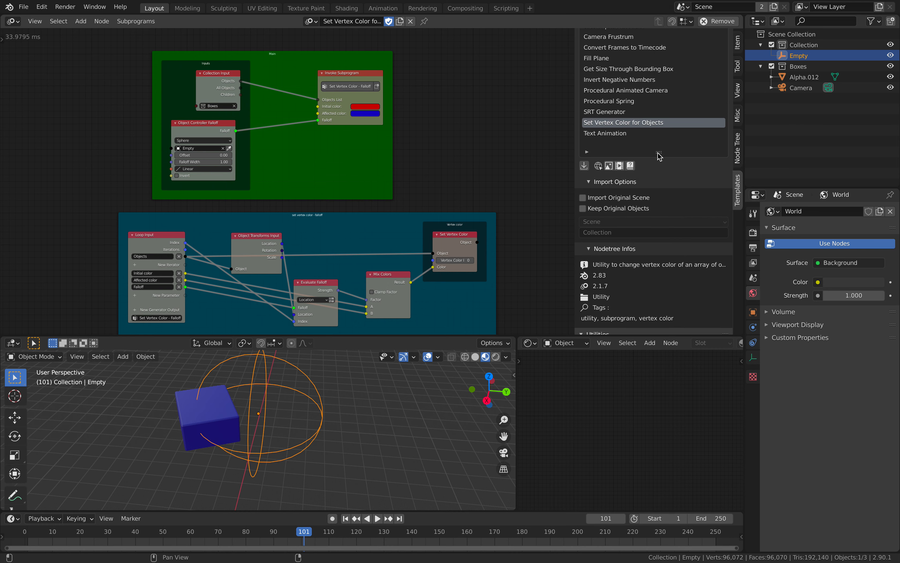
drag(660, 152, 668, 214)
scroll(666, 171, up, 5)
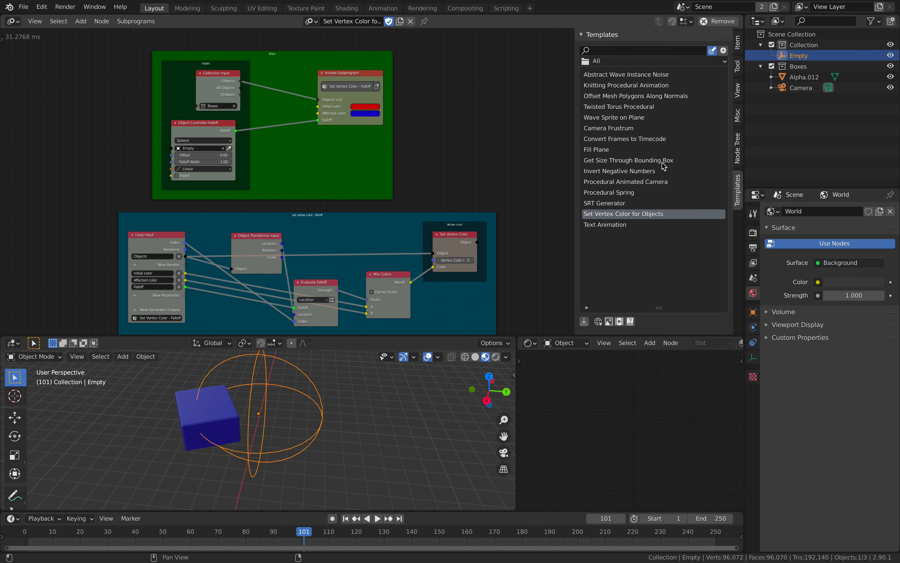
- Search the templates for "animate", shorten the search to "anima", and clear it again
click(637, 49)
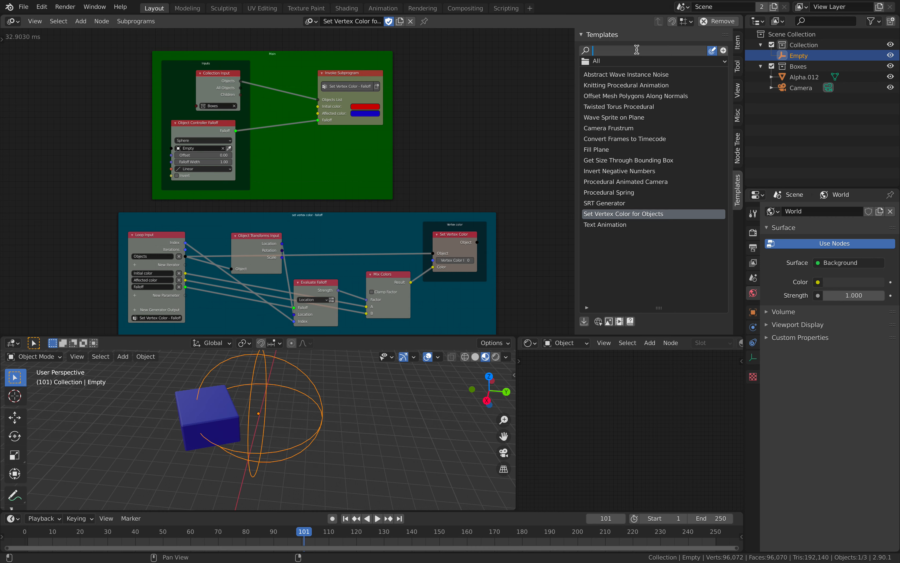
text(animate)
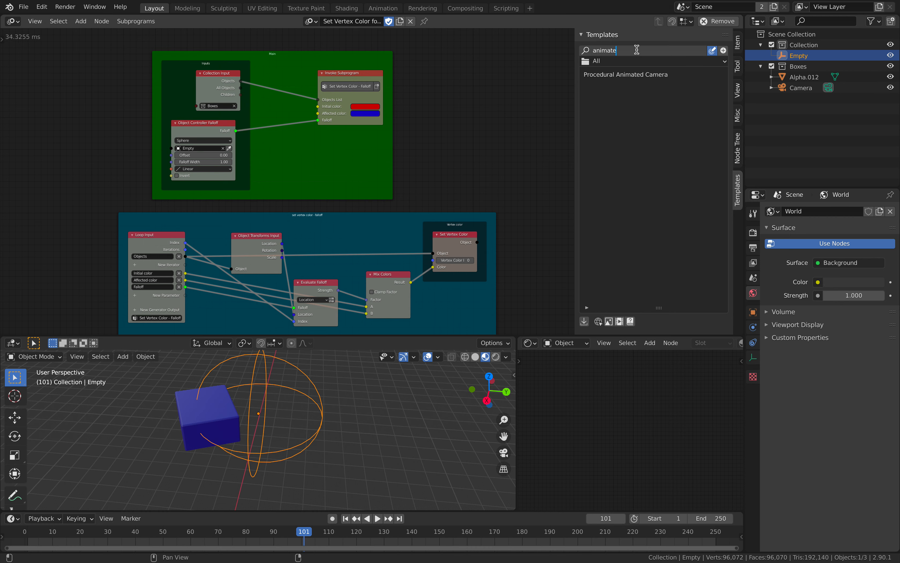
key(BackSpace)
key(BackSpace)
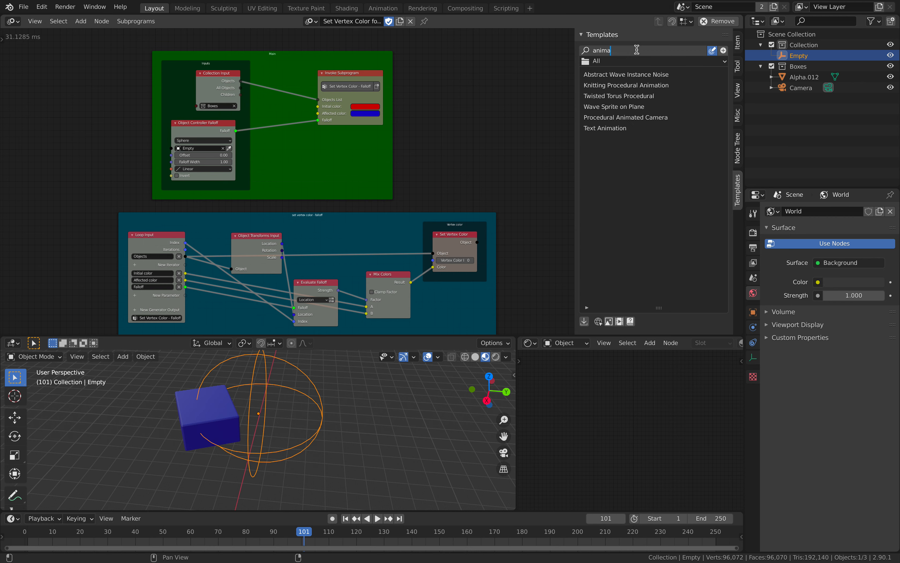
key(BackSpace)
key(BackSpace)
key(BackSpace)
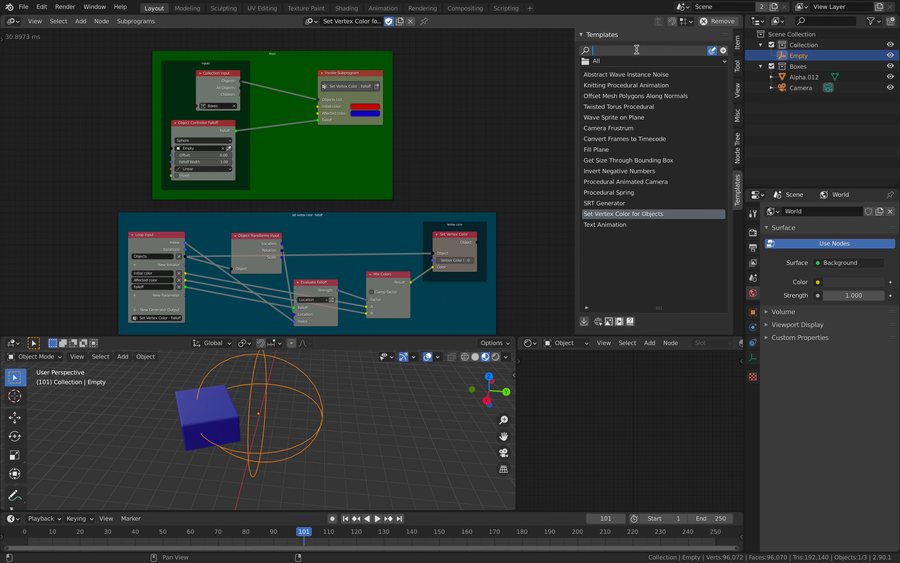
- List the template categories available for filtering and leave the category at All
click(724, 62)
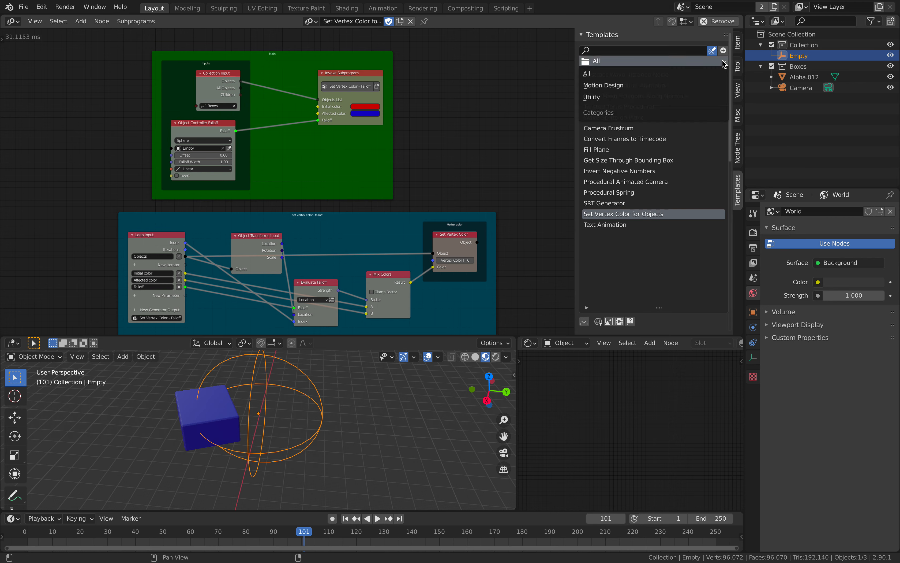
scroll(474, 94, down, 1)
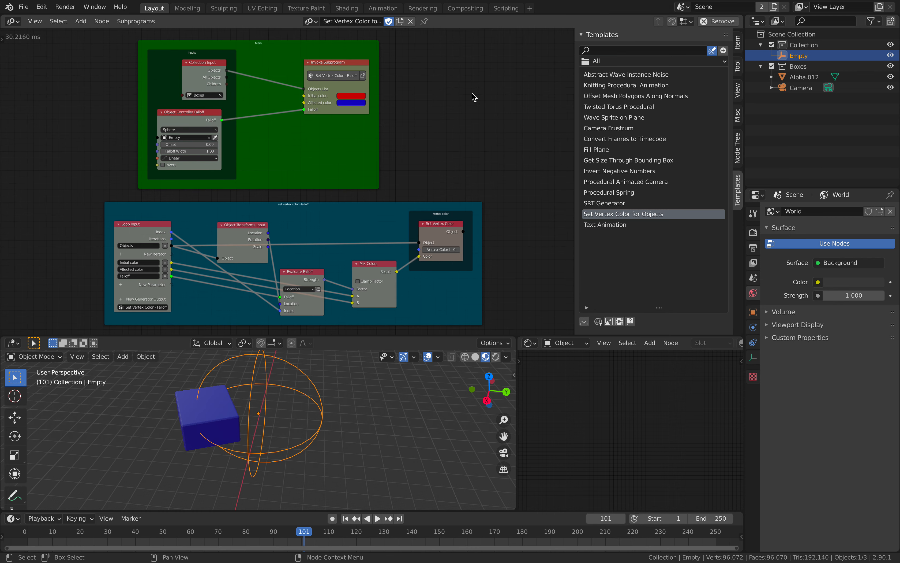
scroll(473, 94, down, 1)
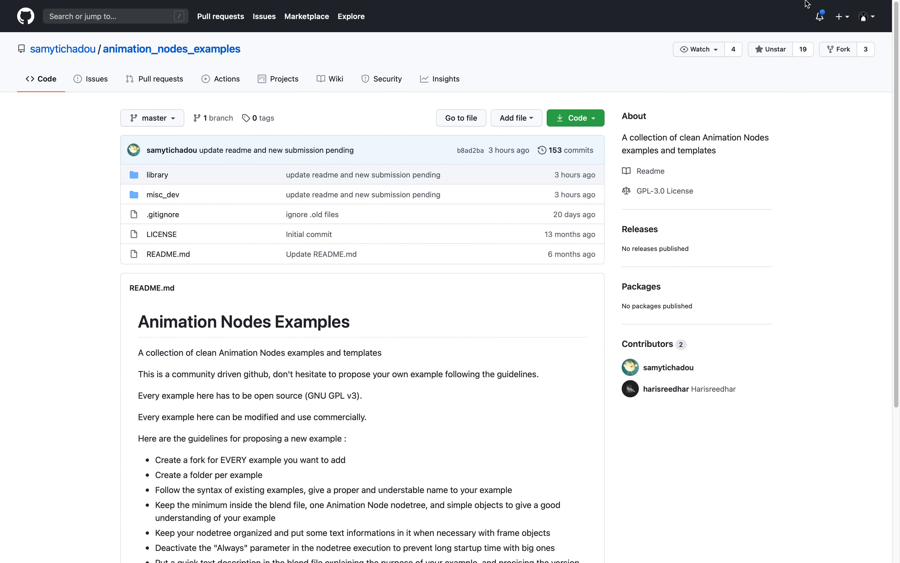
- Switch to Safari and look through the animation_nodes_examples, an_template_addon, Blender Artists thread and Offset Mesh Polygons Along Normals pages
mouse_move(806, 4)
click(806, 51)
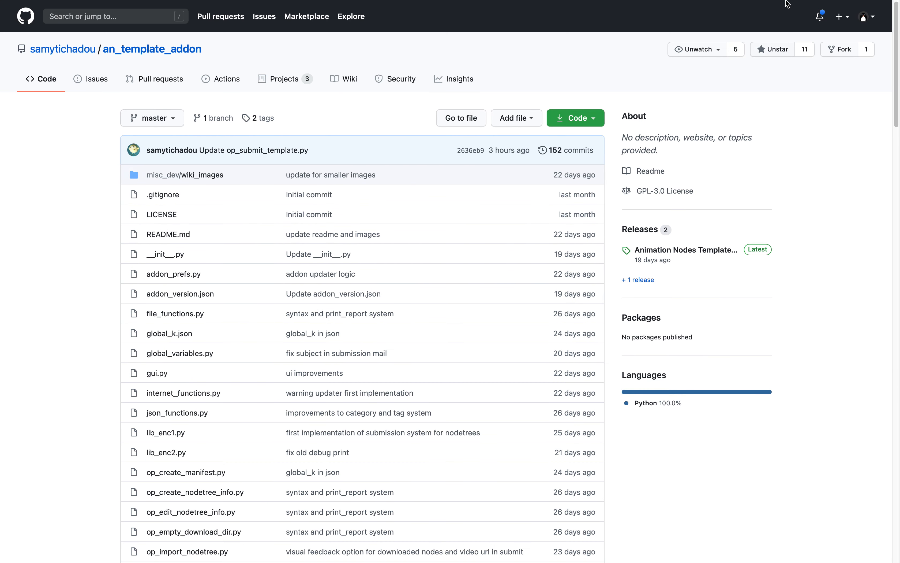
click(785, 49)
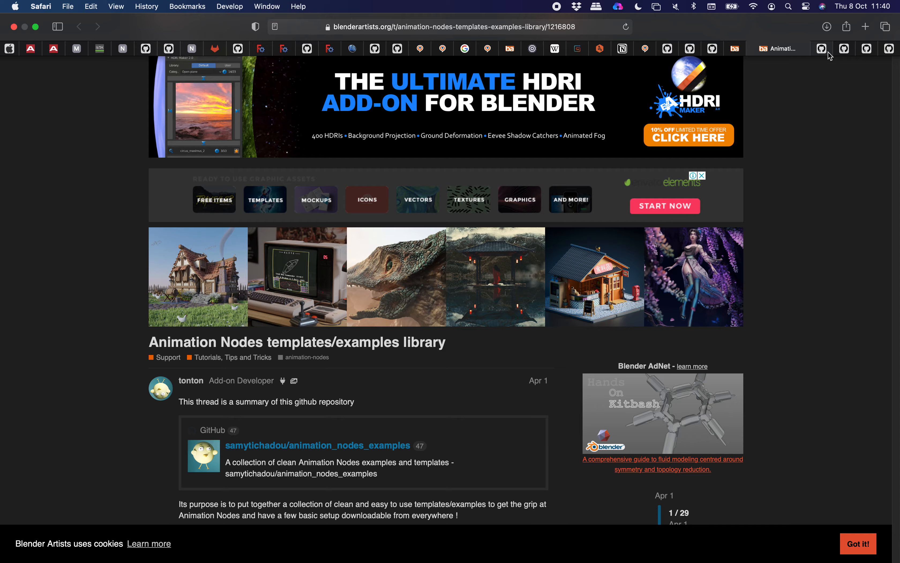
click(829, 52)
click(863, 51)
click(888, 52)
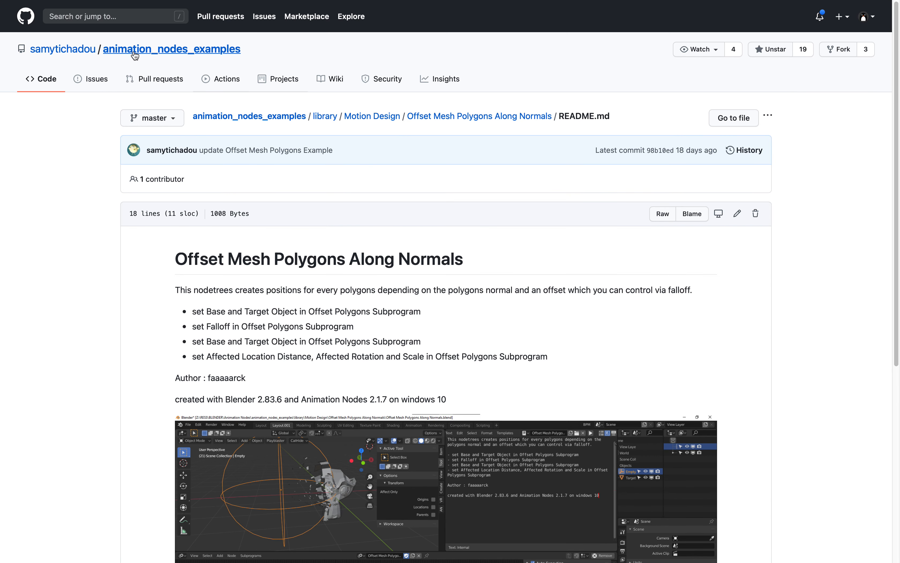
- Open the blendersushi repository on GitHub and list its issues
click(130, 16)
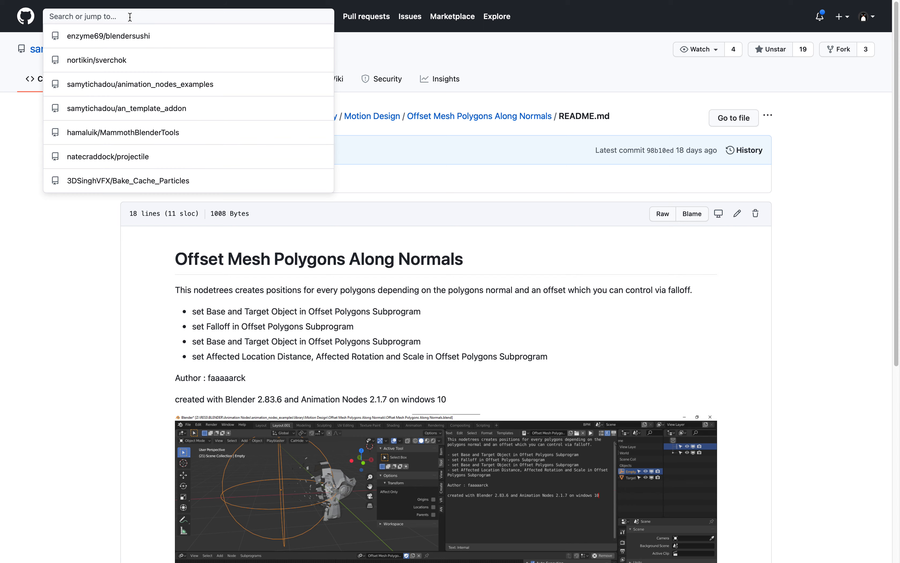
click(134, 41)
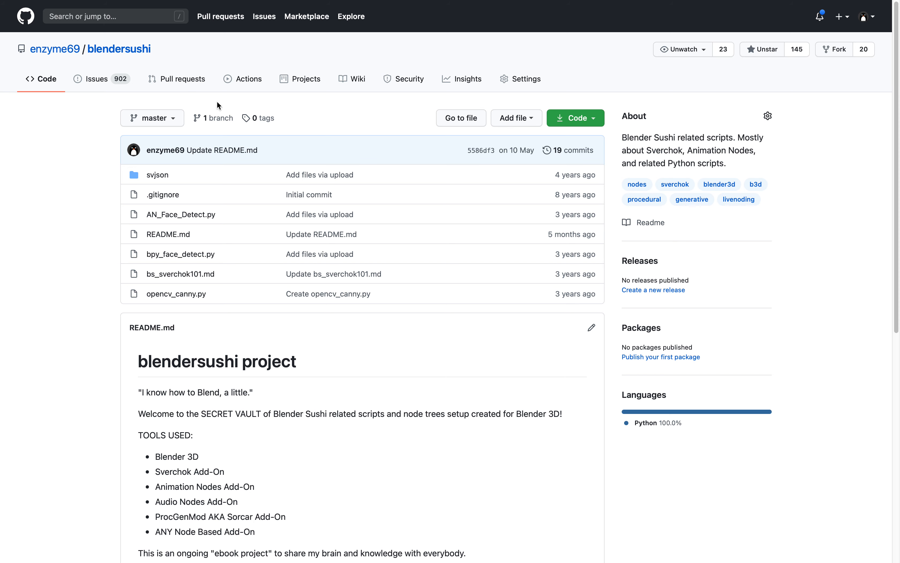
click(105, 79)
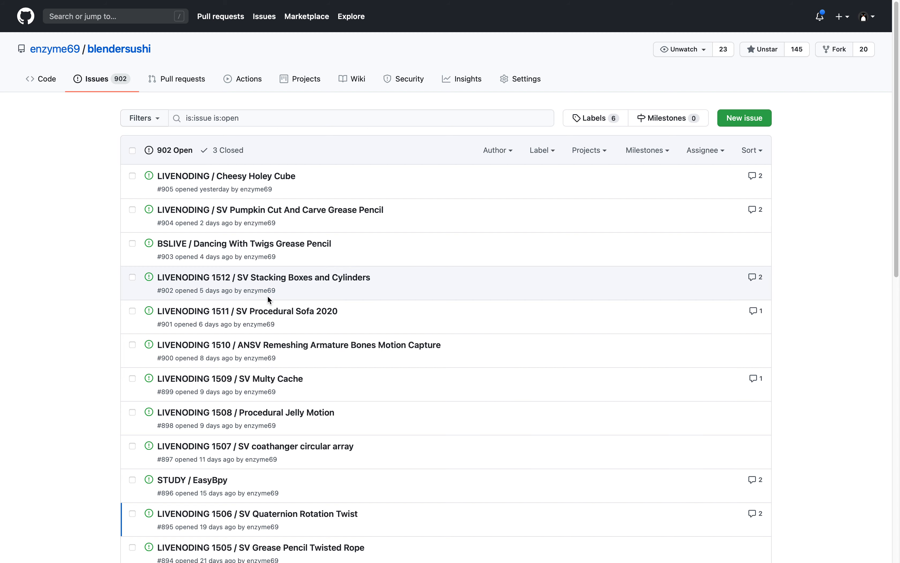
- Open the SV Procedural Barbell MK2 issue from page 5 of the issues and examine its node setup images
scroll(269, 299, down, 15)
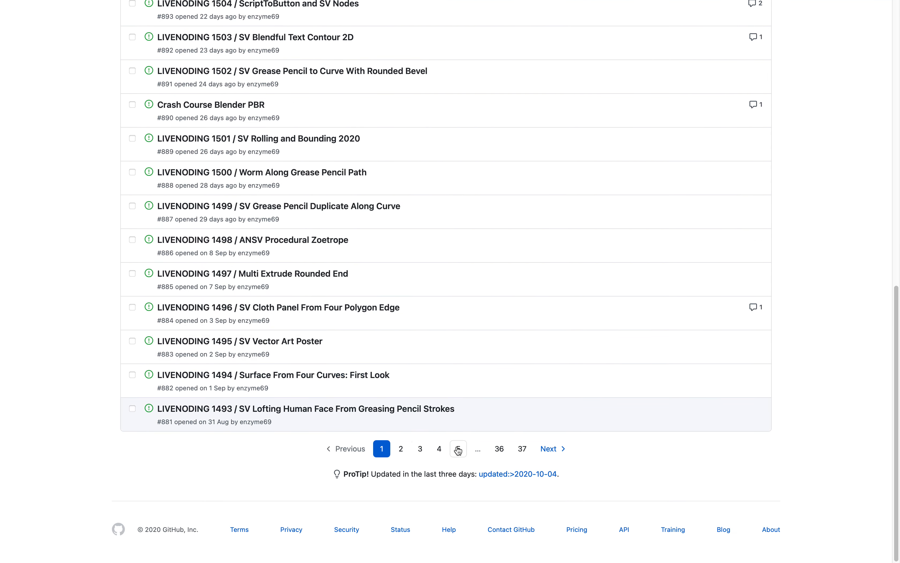
click(458, 449)
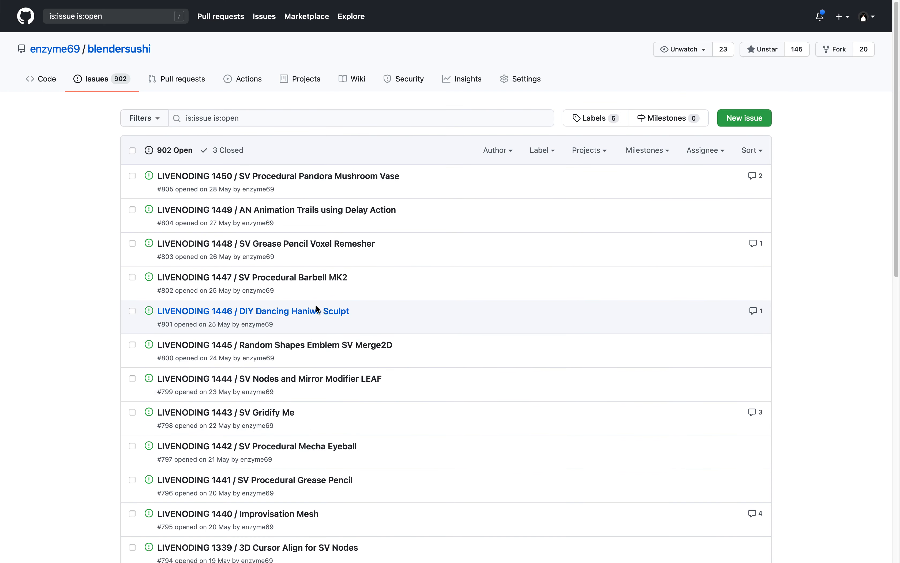
click(327, 276)
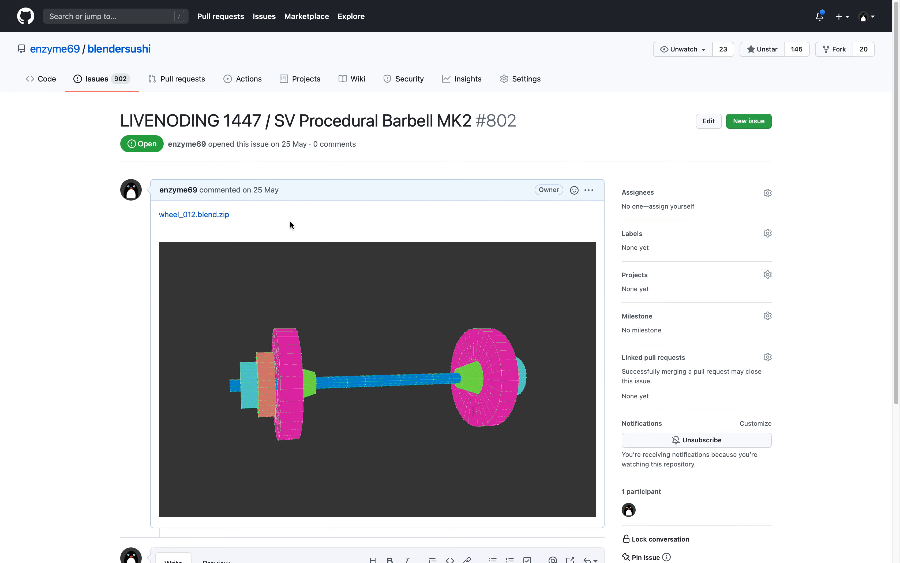
scroll(322, 259, down, 2)
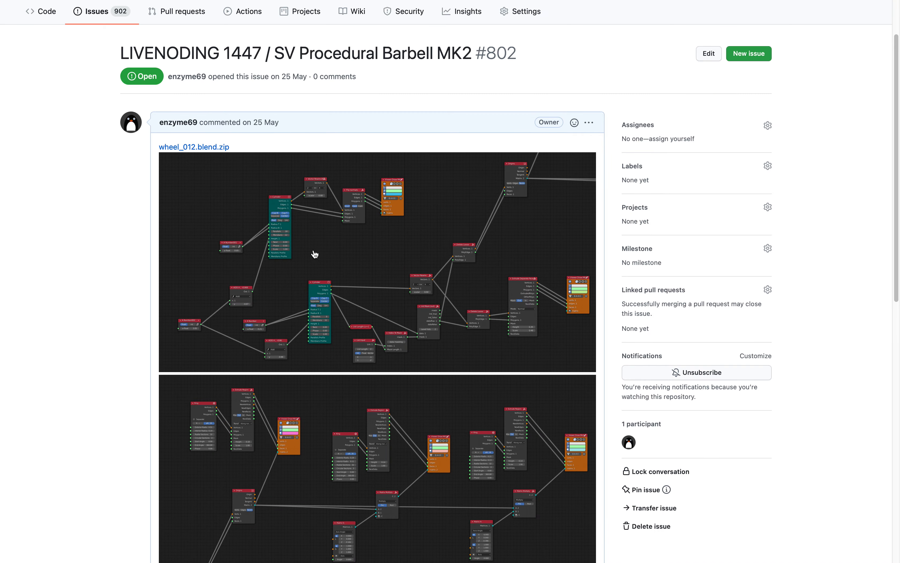
scroll(315, 254, down, 14)
scroll(294, 242, up, 16)
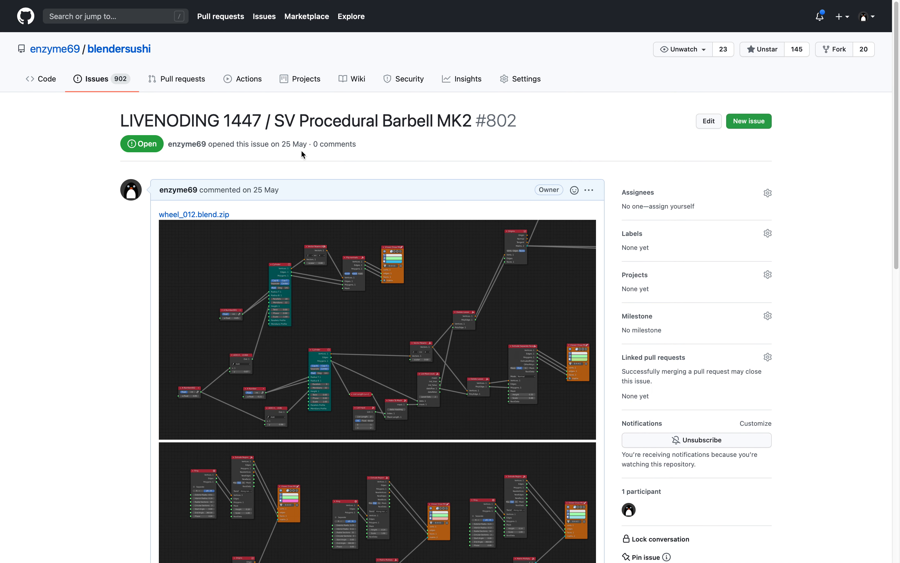
- Switch back to Blender and examine the template submission form down to the Submit Template option
key(ctrl+Right)
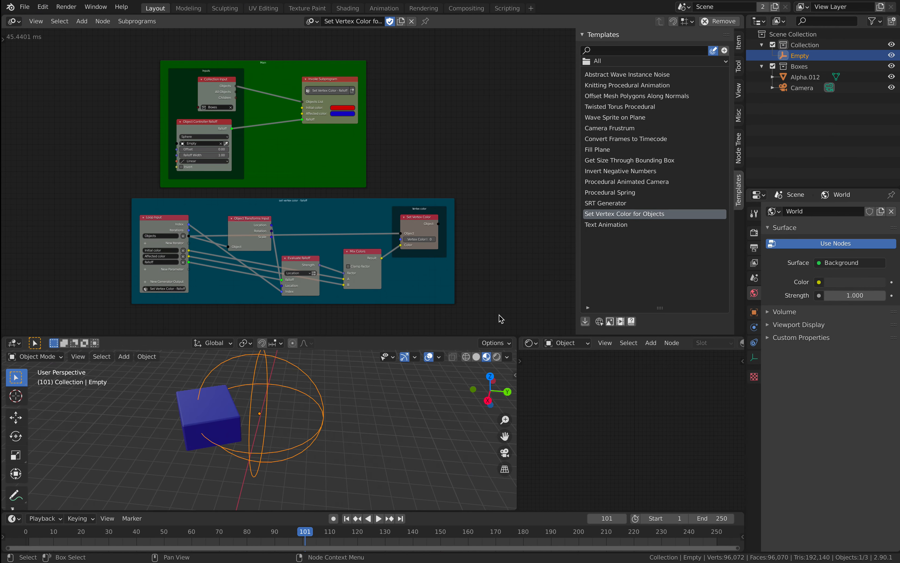
scroll(655, 305, down, 2)
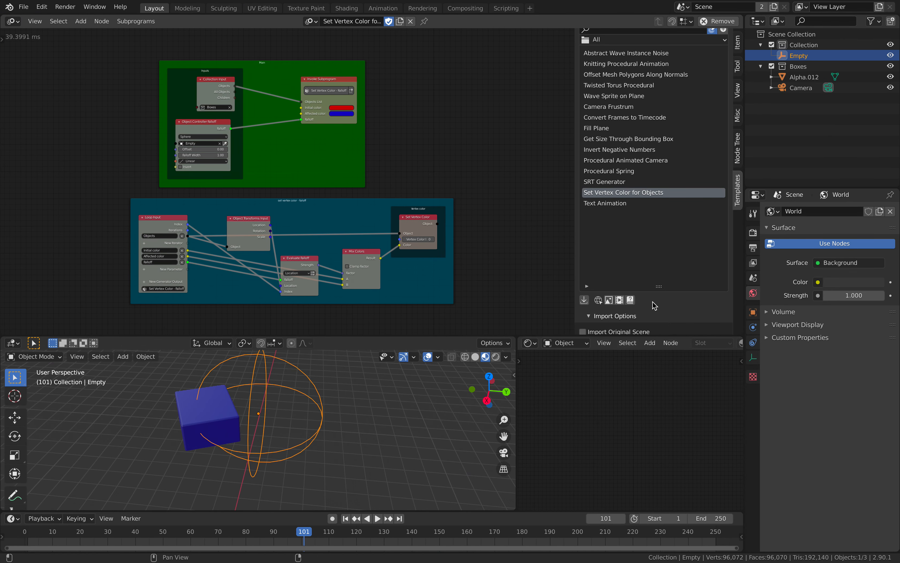
scroll(655, 305, down, 10)
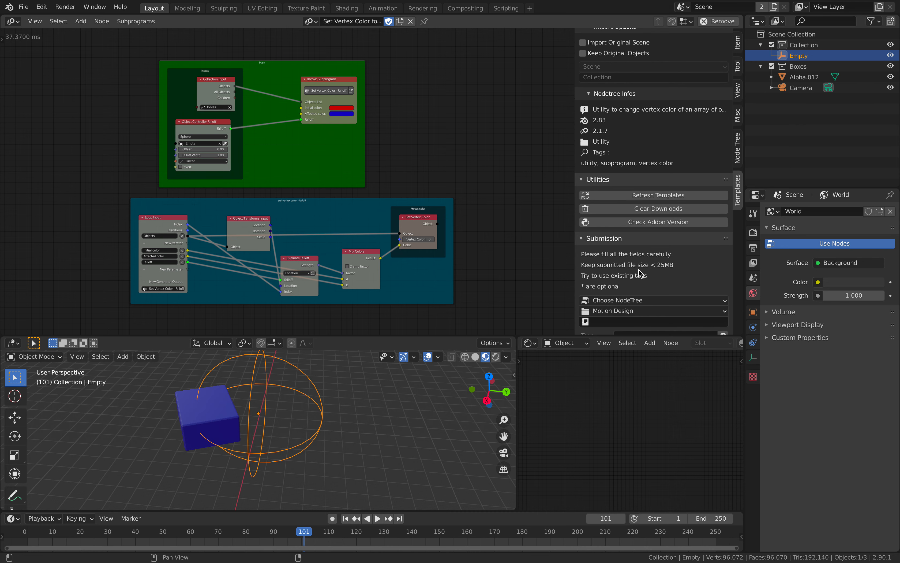
scroll(640, 274, down, 6)
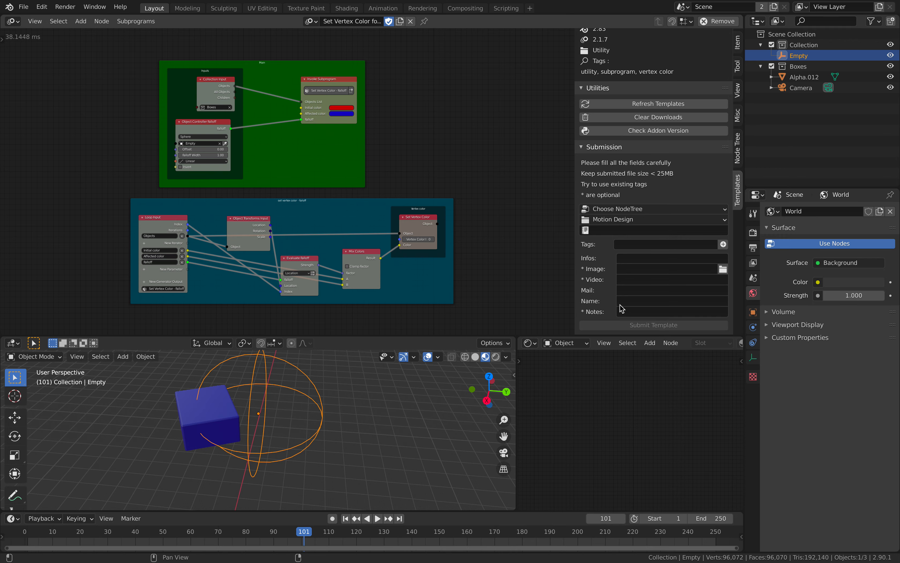
- Switch to Safari to view the an_template_addon repository, and return to Blender
key(ctrl+Left)
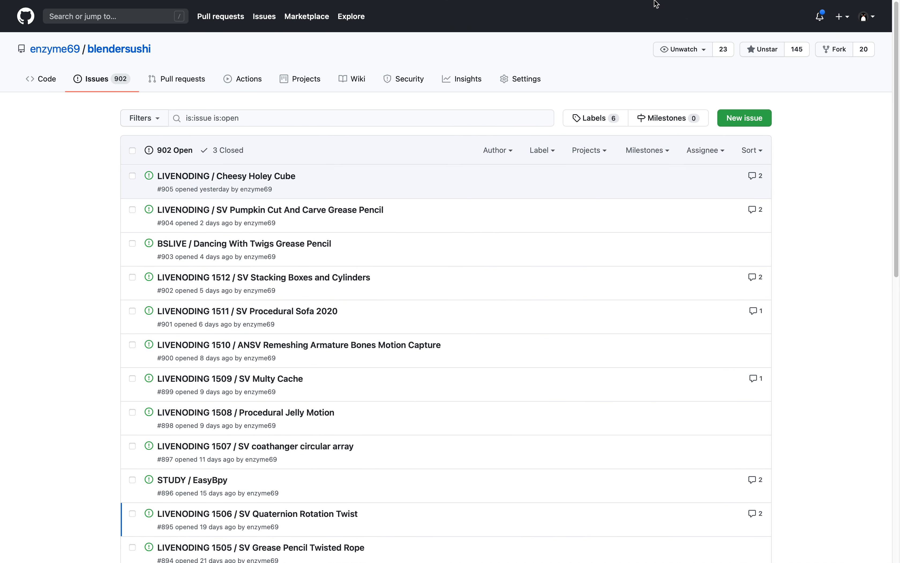
mouse_move(804, 1)
click(808, 51)
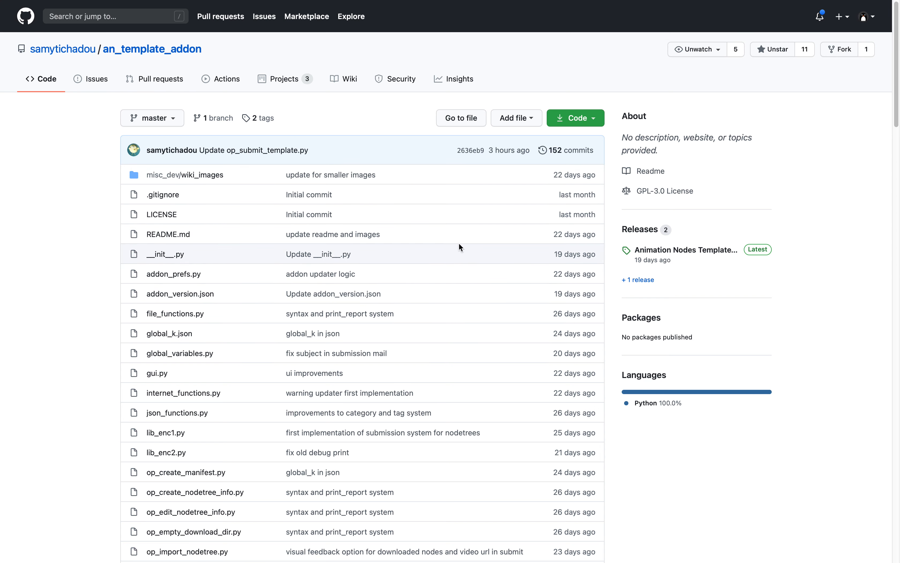
key(ctrl+Right)
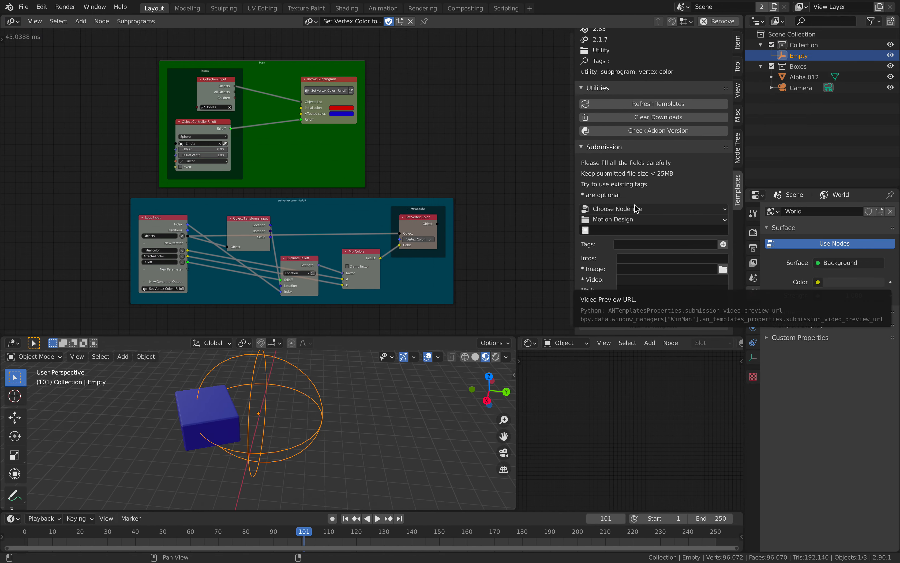
- Duplicate the blue box and place the copy beside the original, inside the Empty's falloff sphere
middle_drag(367, 414, 380, 396)
click(321, 383)
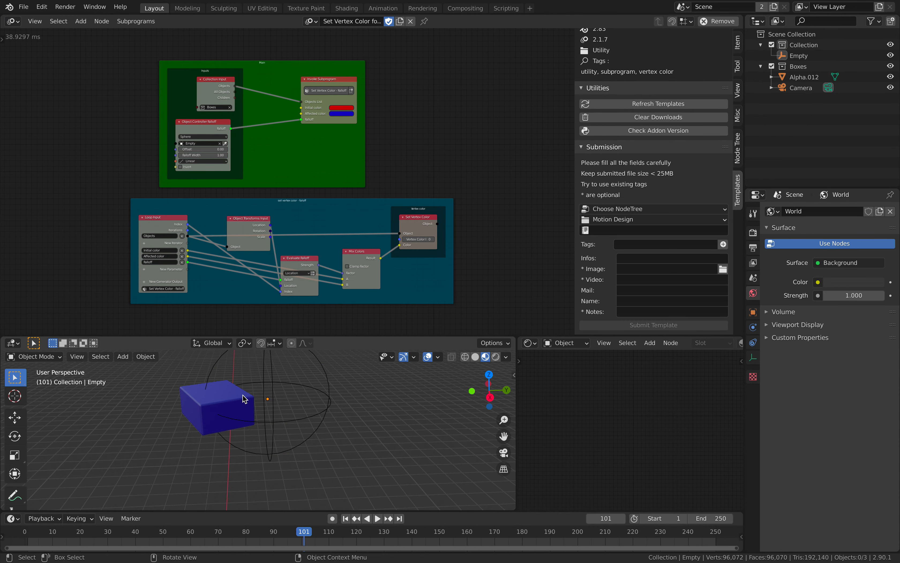
click(244, 400)
key(shift+d)
click(358, 403)
- Rotate the duplicated box freely, scale it down, and tilt it further with a second free rotation
key(r)
key(r)
click(345, 402)
key(s)
click(318, 397)
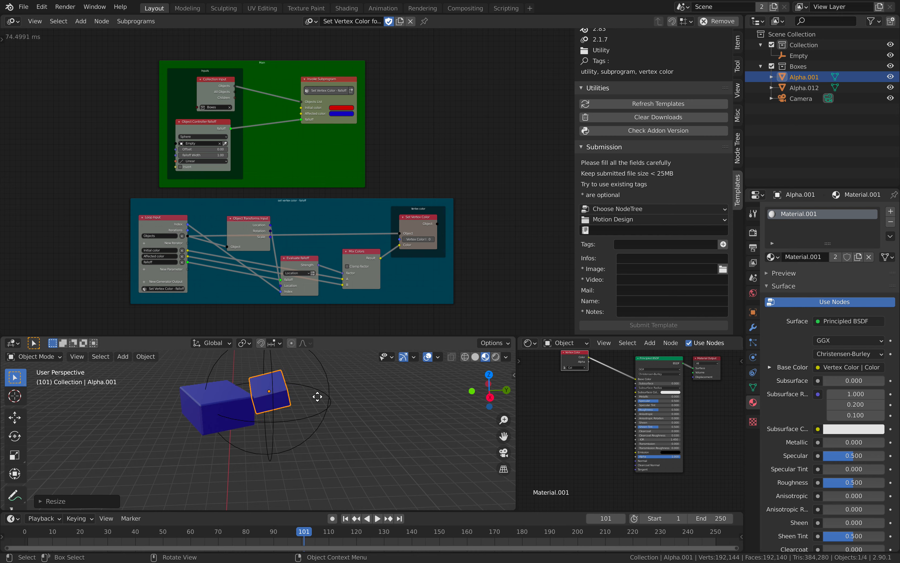
key(r)
key(r)
click(329, 379)
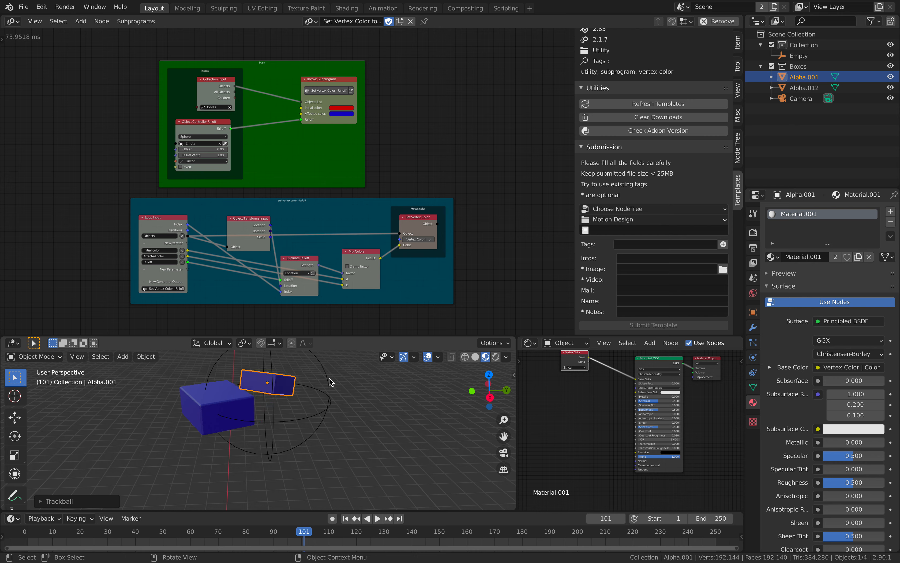
- Move the Empty's falloff sphere away from both boxes and back over them, and select the smaller box
click(330, 379)
key(g)
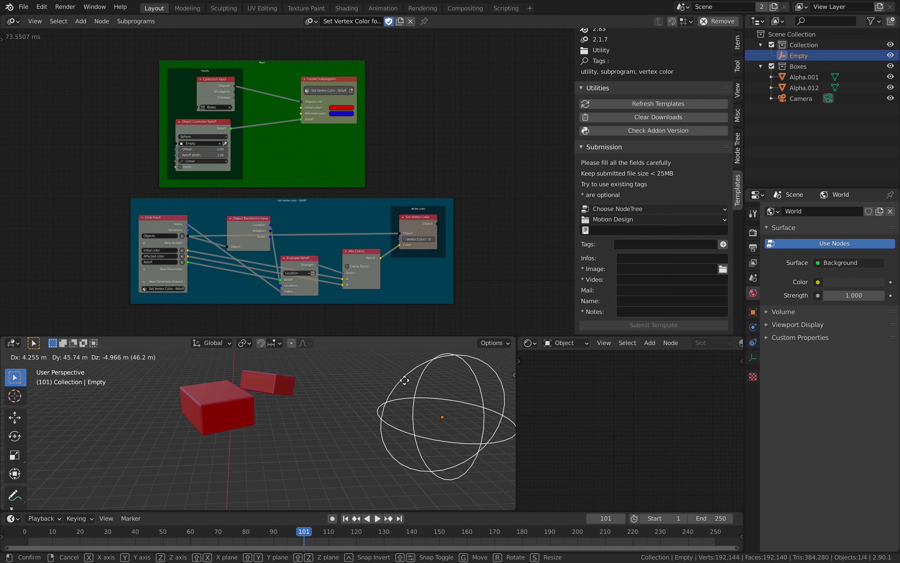
click(225, 382)
click(292, 392)
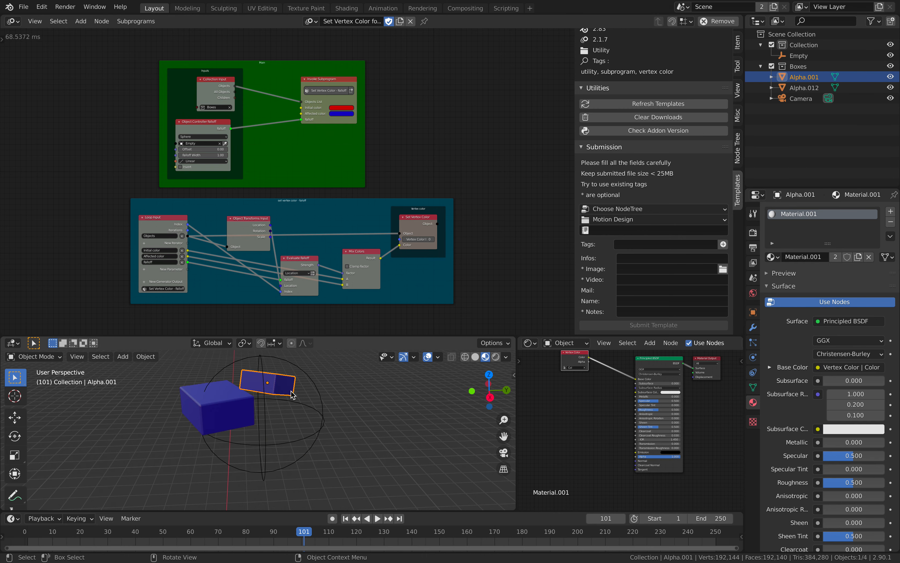
- Duplicate the smaller box, place the copy above the big box, rotate it freely, and shift it slightly sideways
key(shift+d)
click(267, 389)
key(r)
key(r)
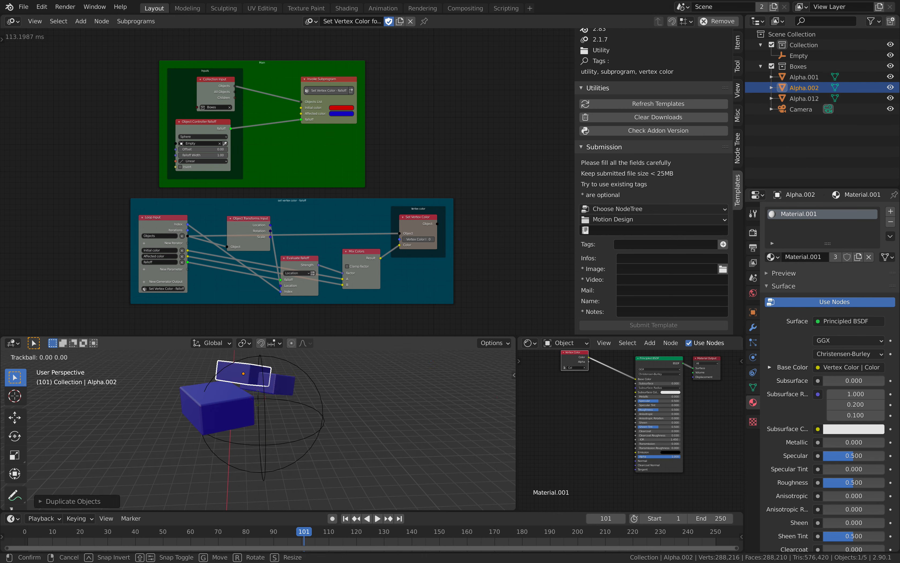
click(297, 392)
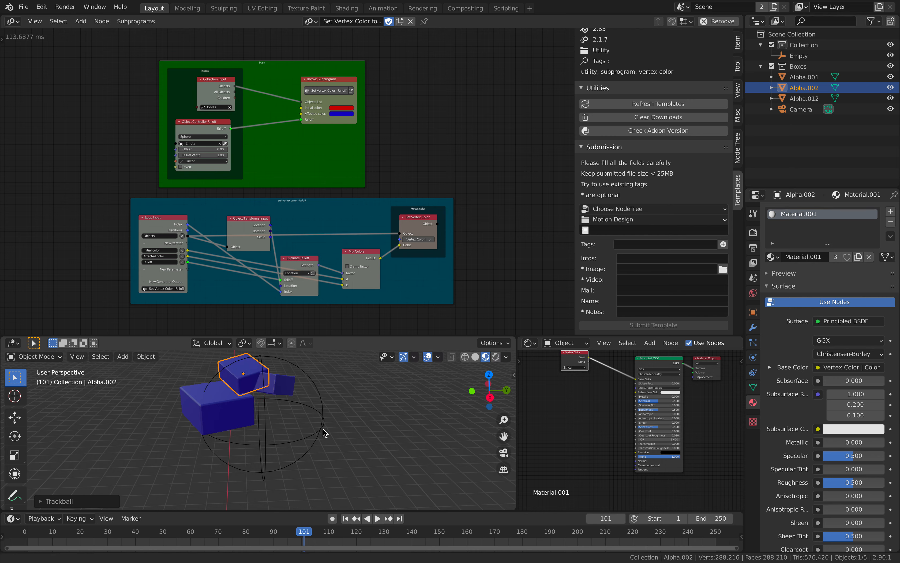
key(g)
click(306, 415)
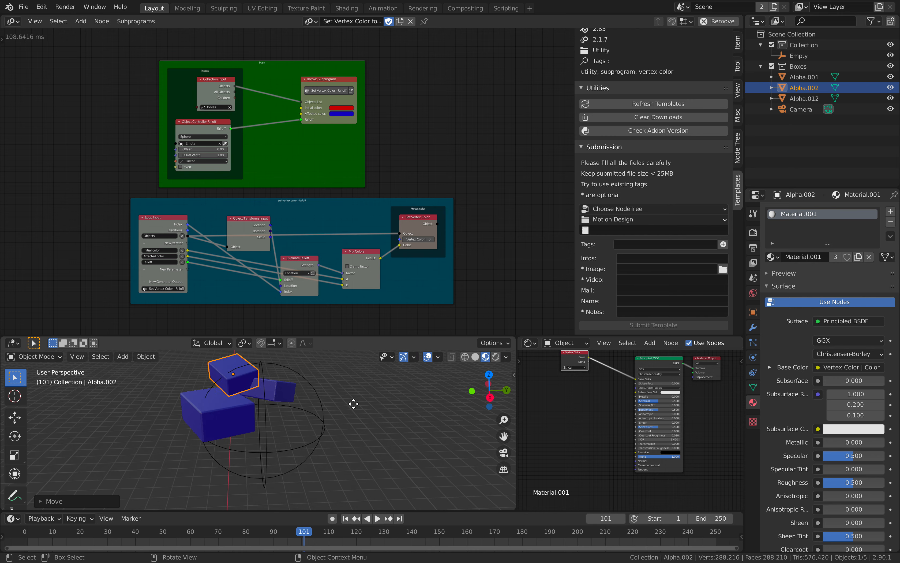
- Duplicate the newest box, place the copy above the small flat box, and rotate it freely
key(shift+d)
click(356, 403)
key(r)
key(r)
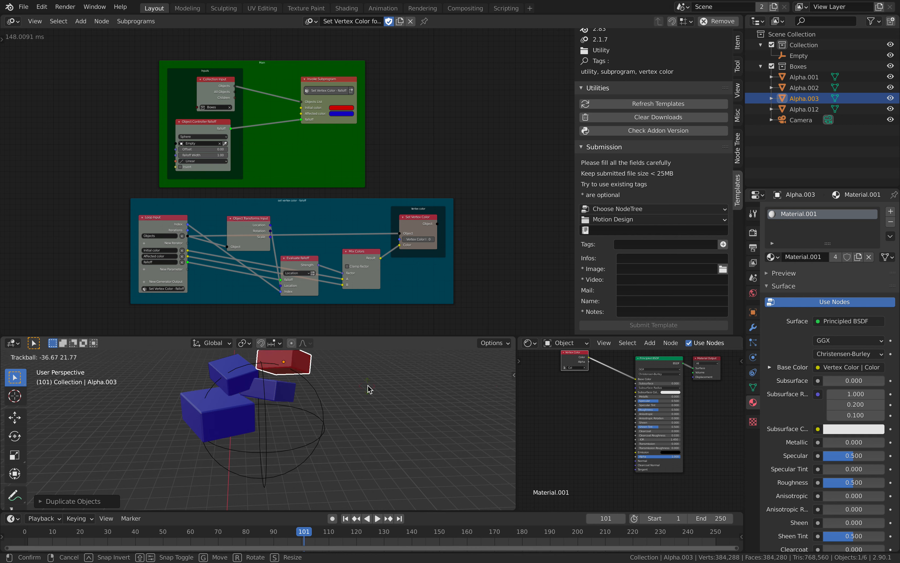
click(319, 391)
- Select the Empty and move its falloff sphere around the boxes, leaving it over the big box
click(318, 390)
key(g)
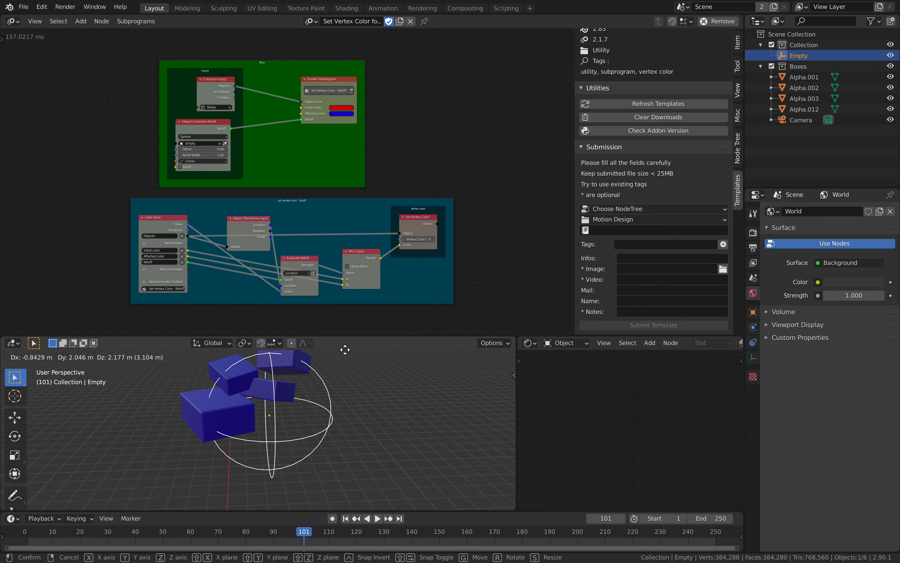
click(286, 397)
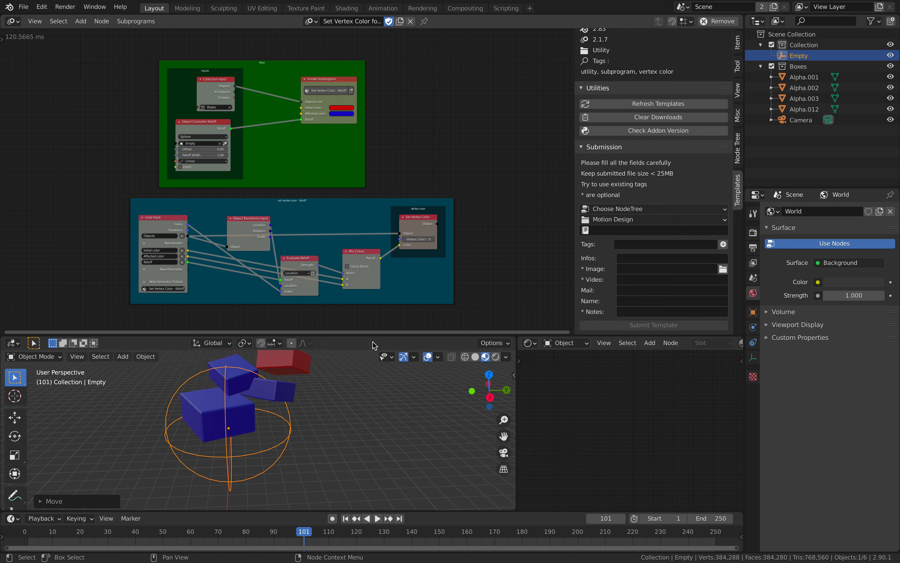
- Enlarge the 3D viewport upward, then move the Empty's falloff sphere off the boxes and back over the three lower ones
middle_drag(358, 376, 351, 377)
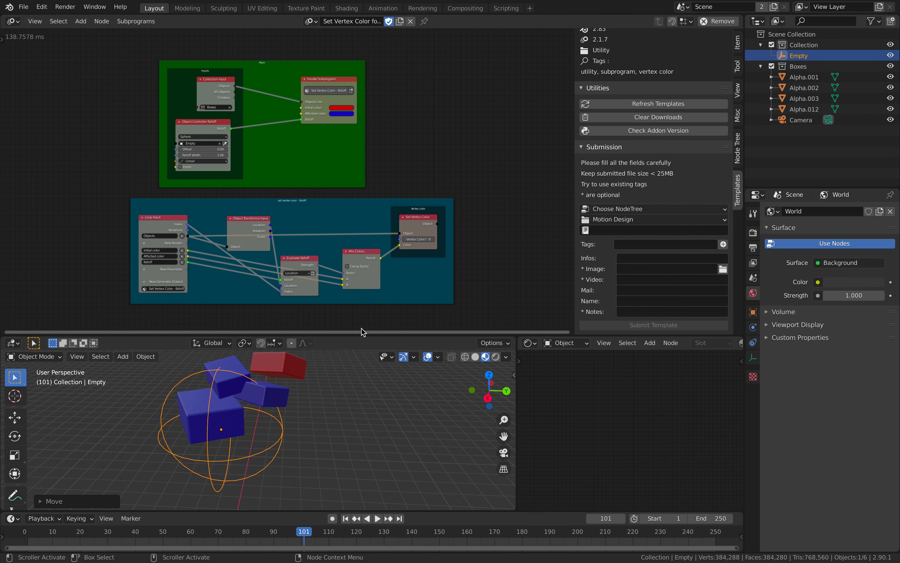
drag(367, 336, 377, 233)
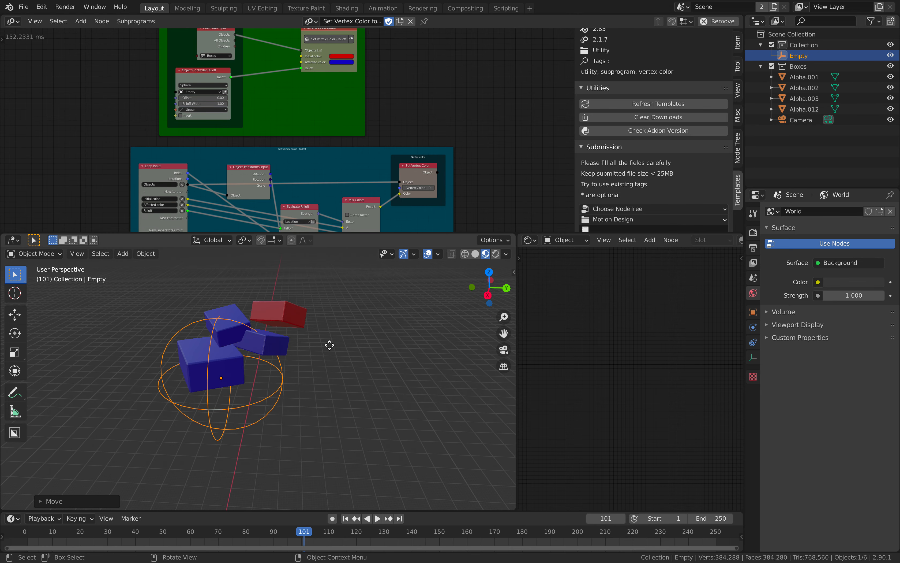
key(g)
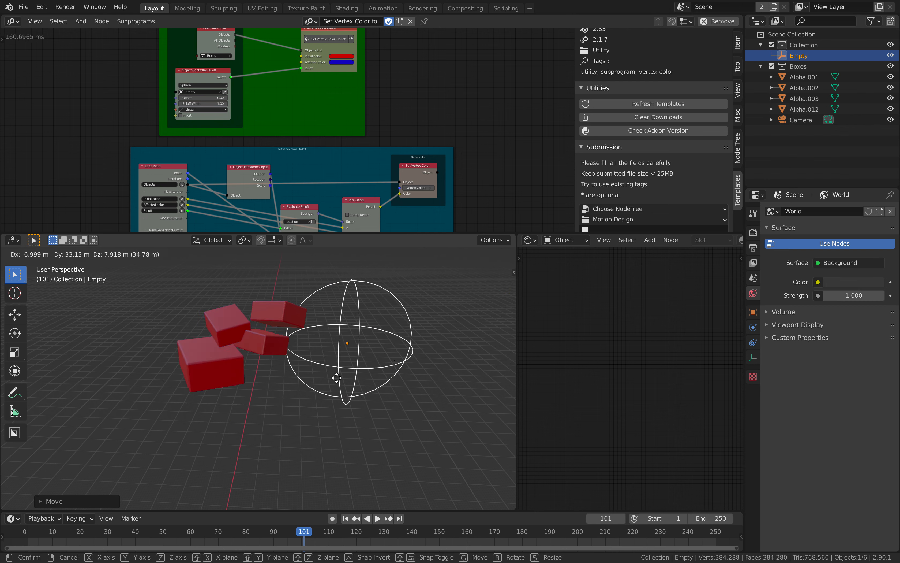
click(303, 355)
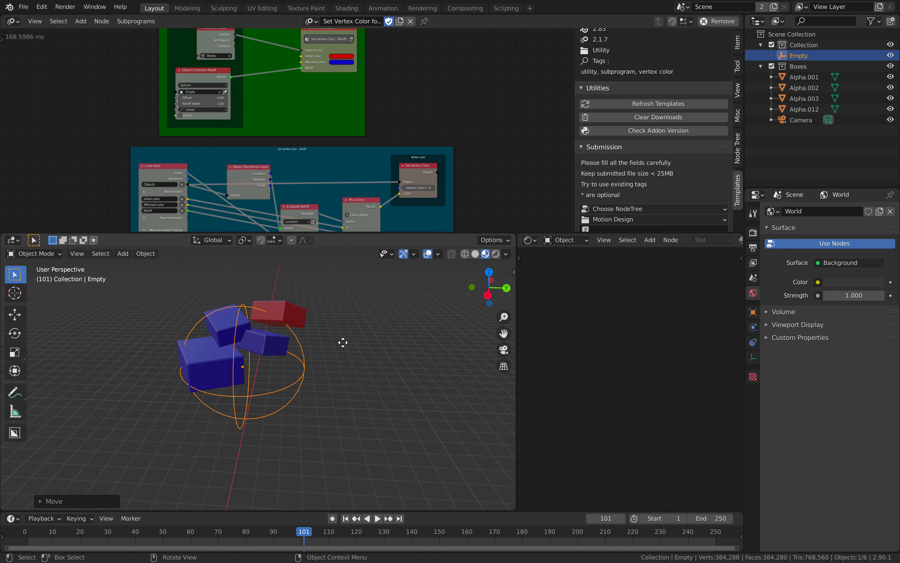
- Move the Empty's falloff sphere across the boxes and leave it beside them, clear of the whole group
key(g)
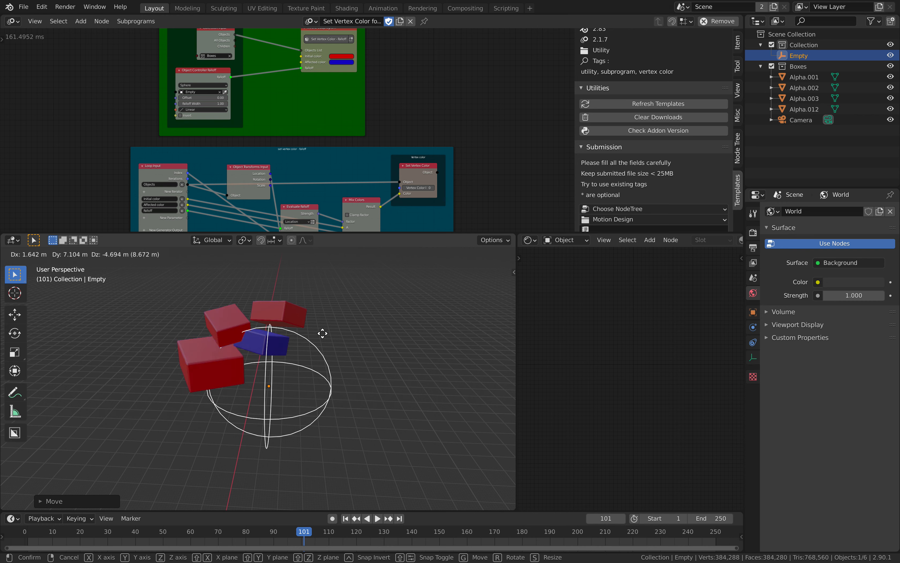
click(404, 331)
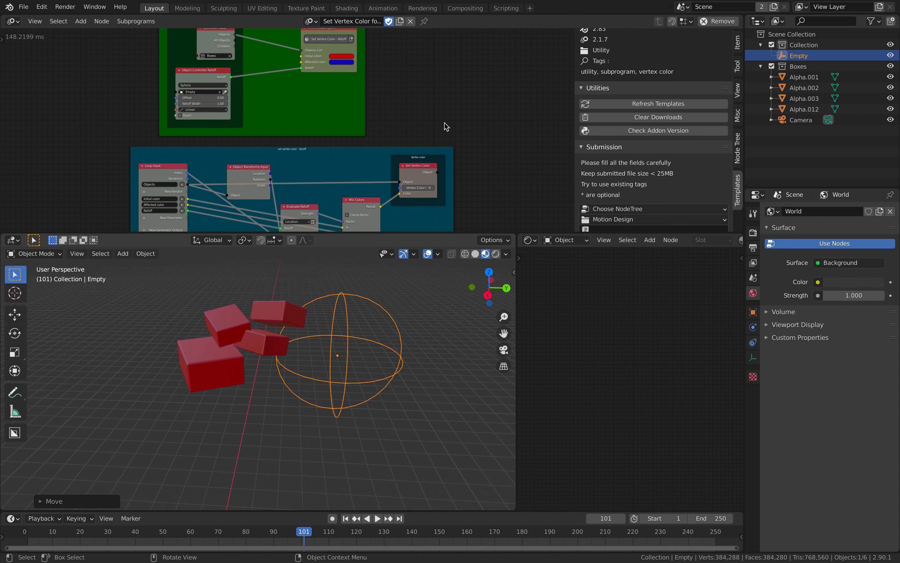
scroll(474, 119, down, 2)
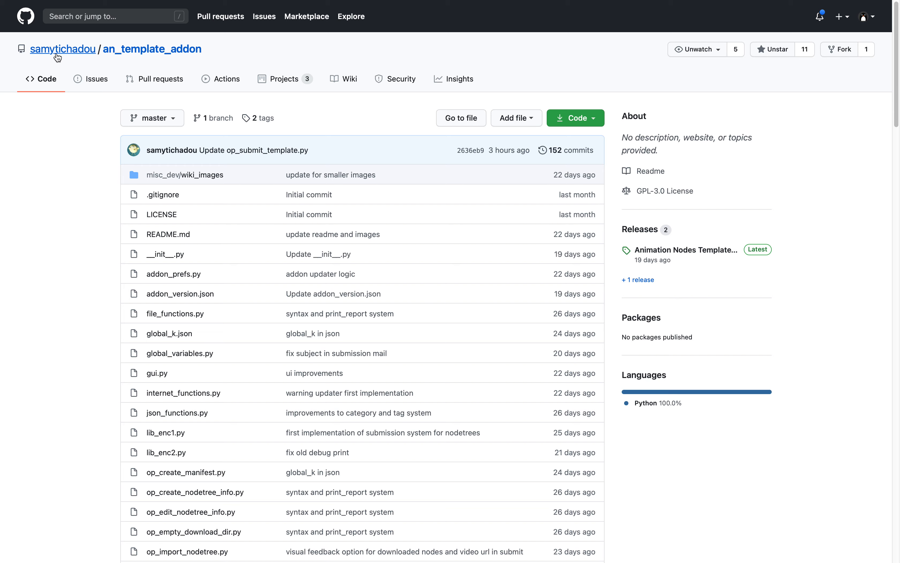
- Switch to Safari and look through the an_template_addon repository's file list and README
scroll(372, 257, down, 20)
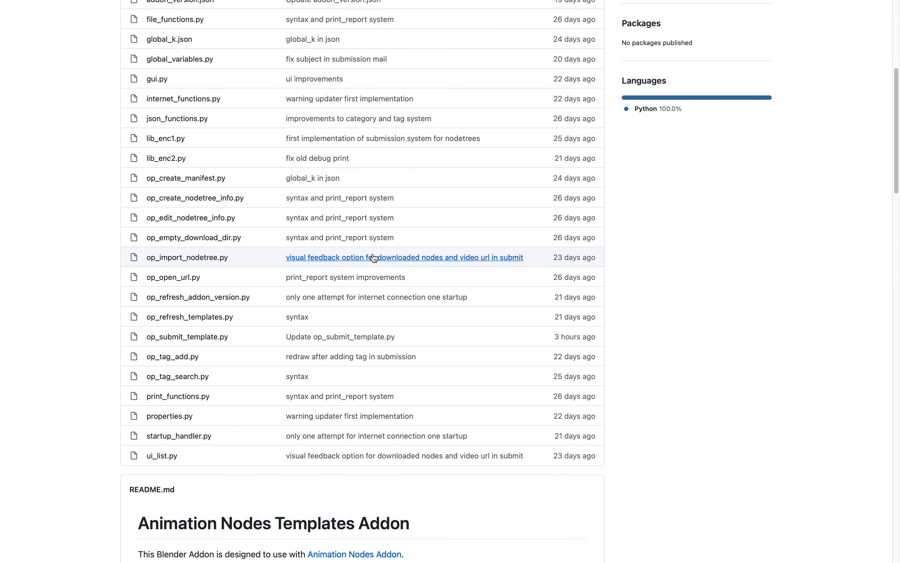
scroll(387, 269, down, 20)
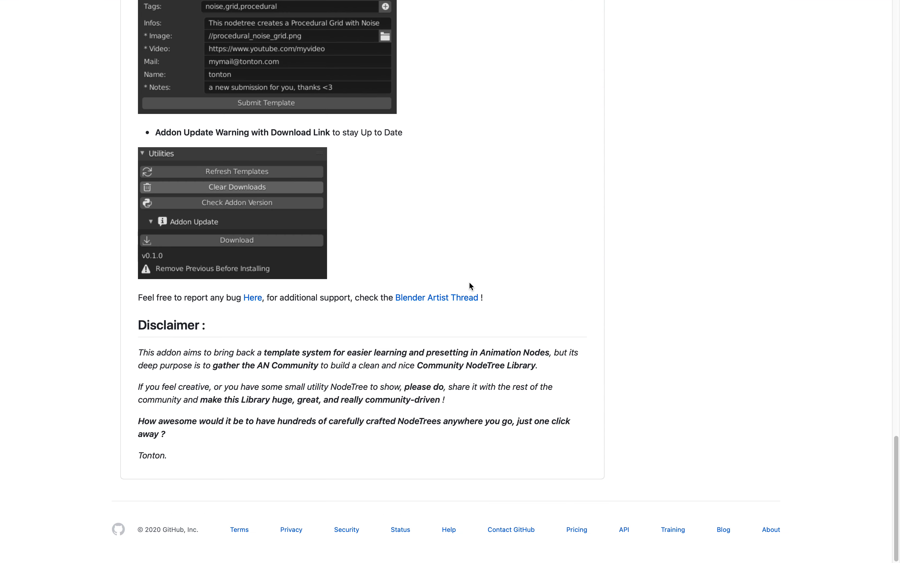
scroll(472, 283, up, 15)
scroll(477, 287, up, 15)
scroll(489, 271, down, 8)
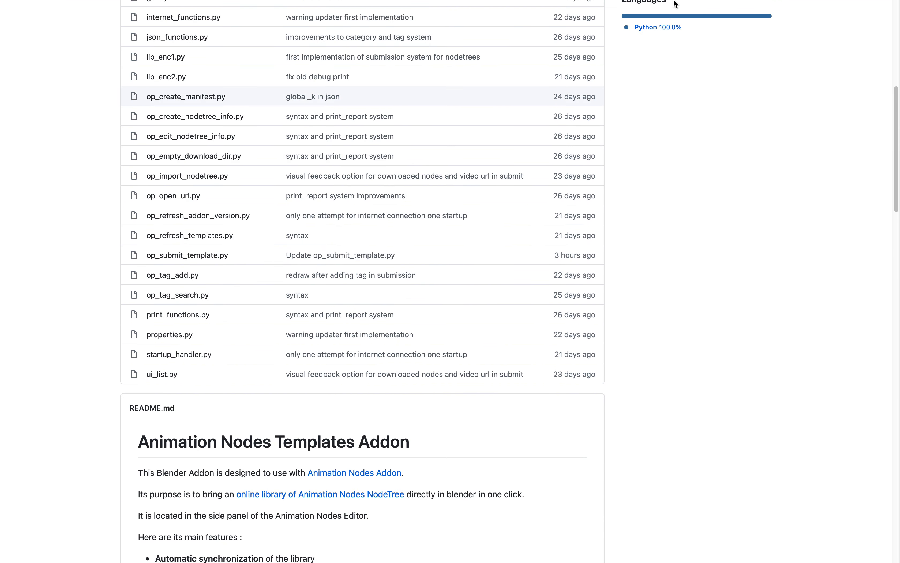
- Open the Blender Artists thread "Animation Nodes templates/examples library" and browse its example posts
click(759, 49)
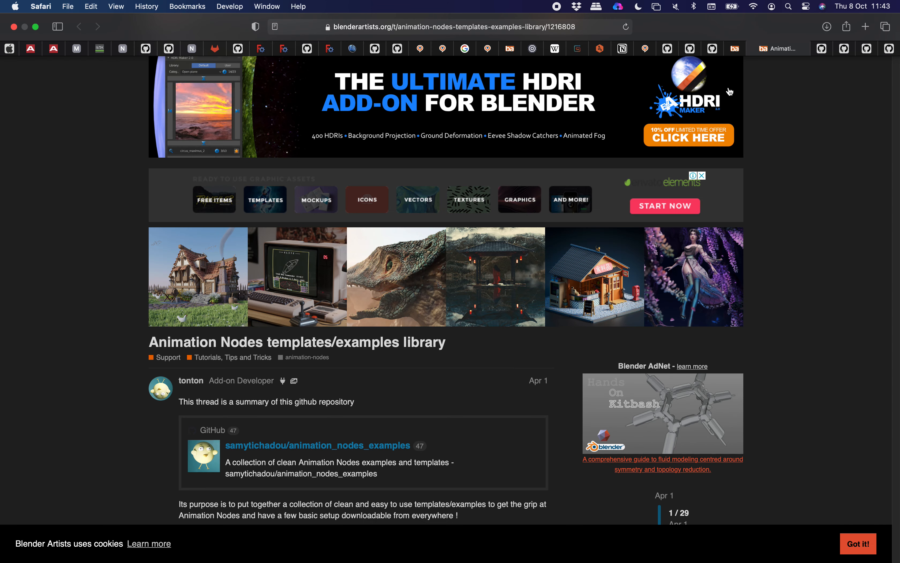
scroll(680, 246, down, 20)
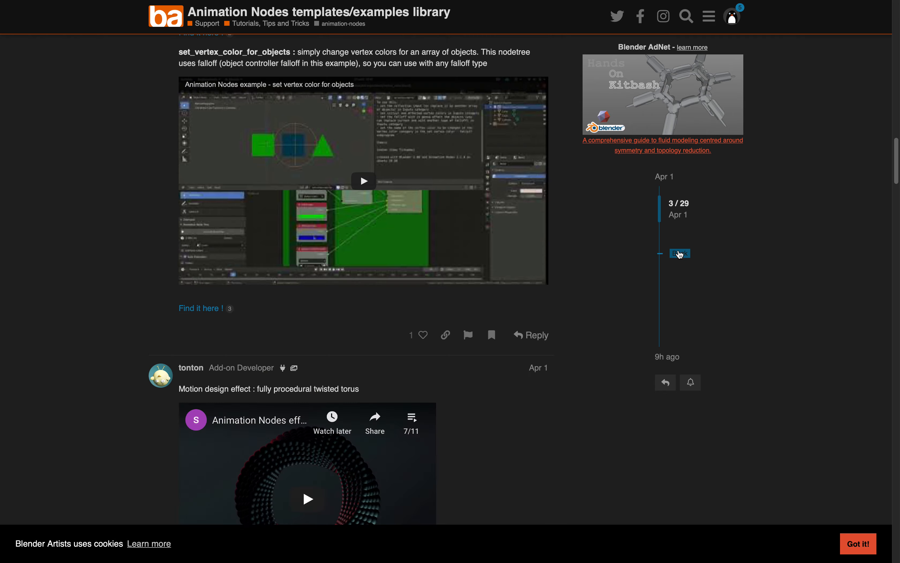
scroll(681, 258, down, 20)
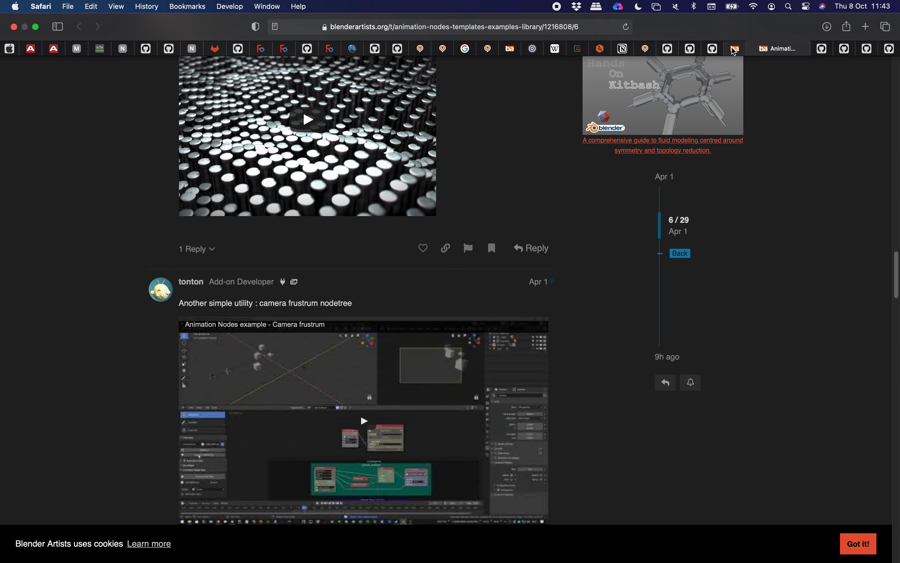
- Open the Blender Artists thread "Template system for Animation Nodes Addon" and review its submission section and introduction
click(735, 49)
scroll(519, 272, down, 15)
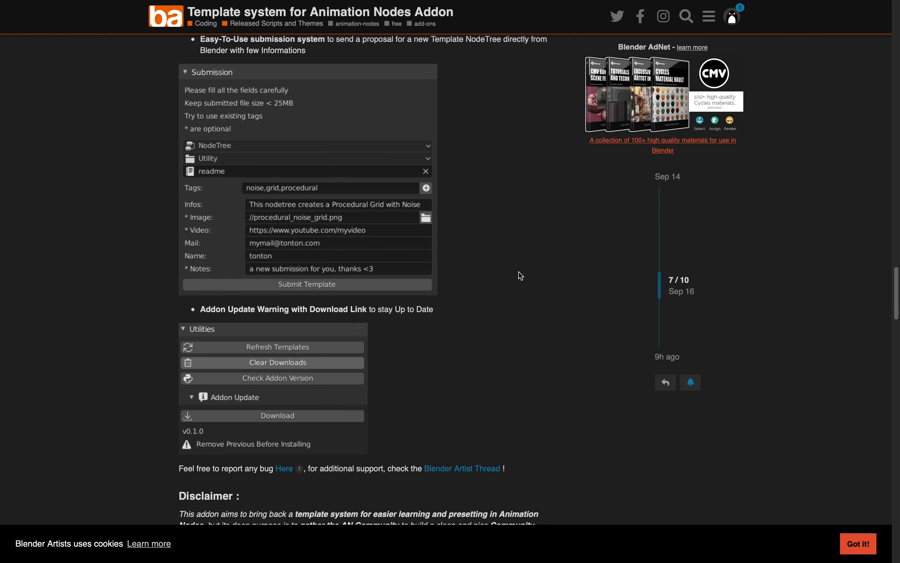
scroll(520, 275, up, 20)
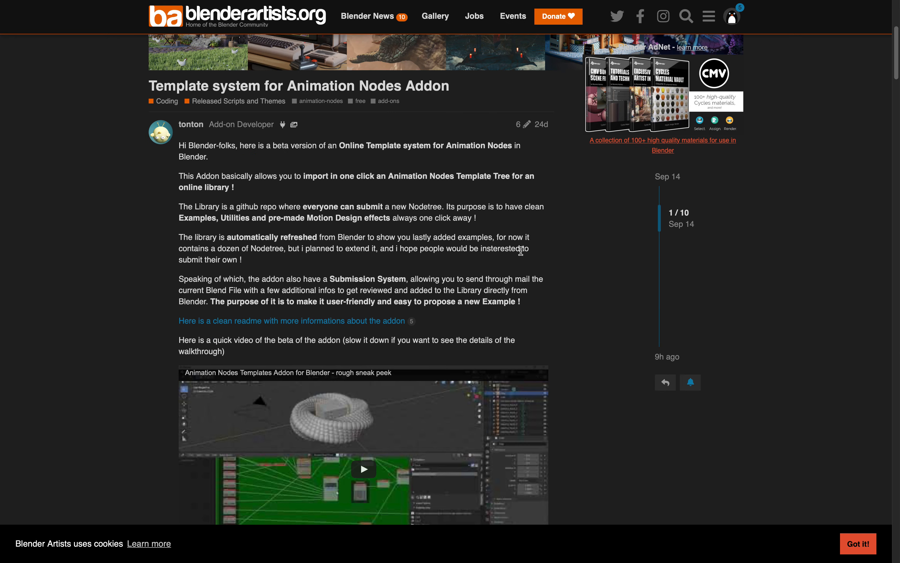
scroll(529, 254, down, 3)
scroll(370, 286, down, 2)
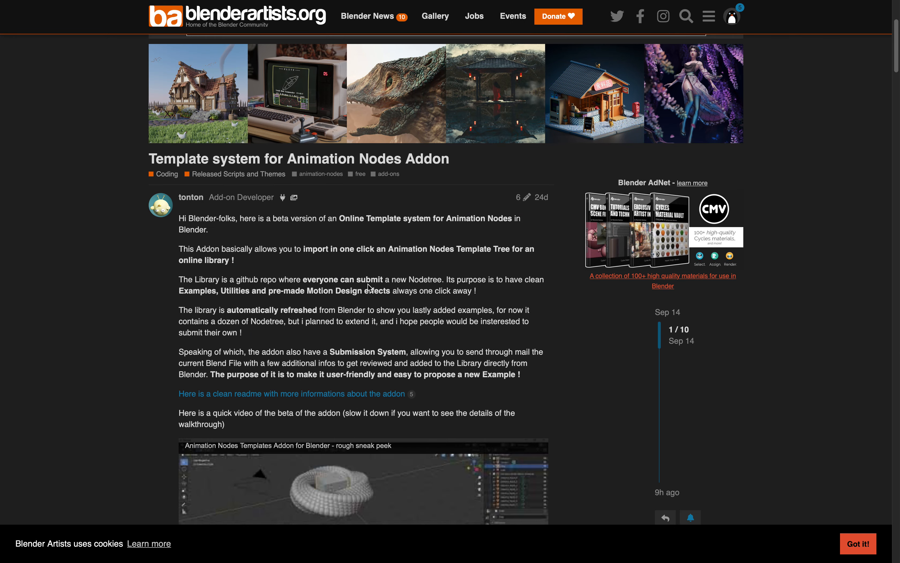
- Return to Blender and move the Empty's falloff sphere over the two boxes nearest to it
key(ctrl+Right)
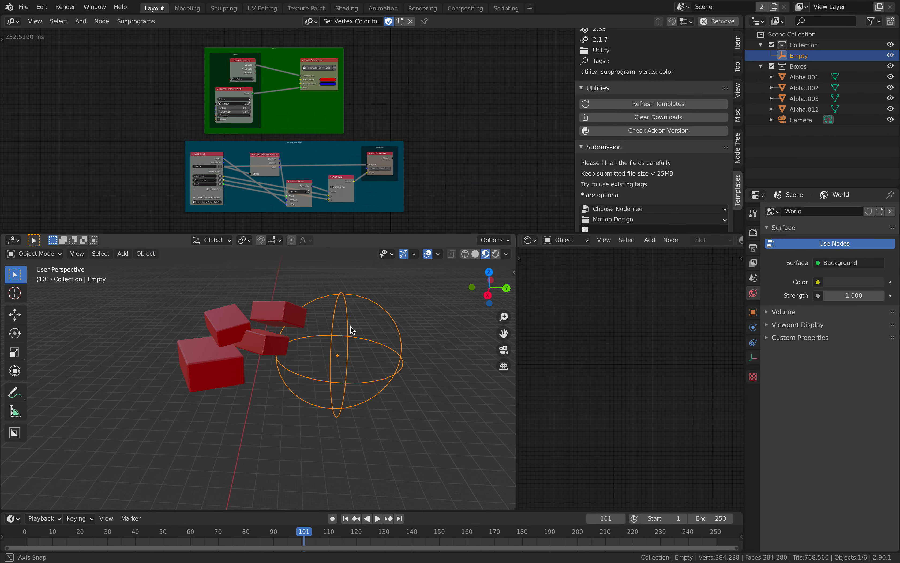
key(g)
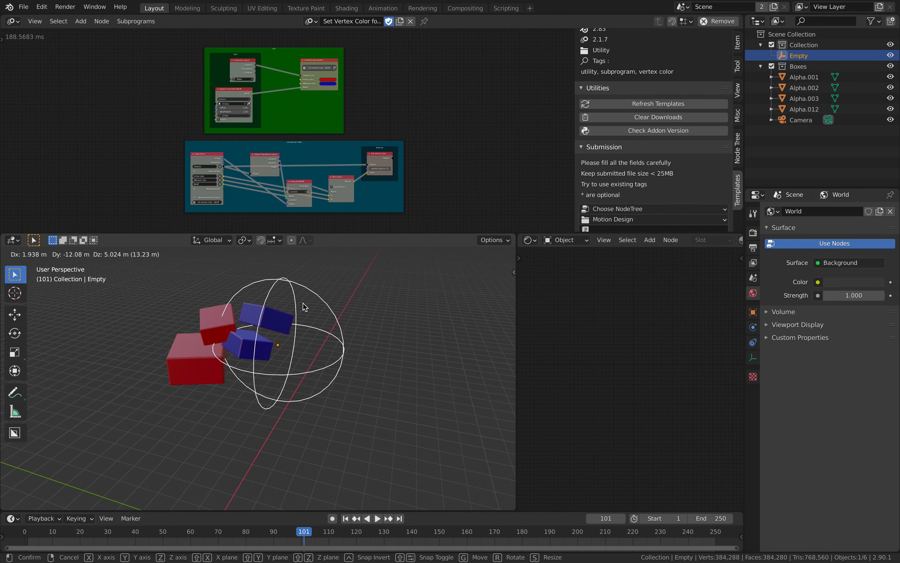
click(303, 304)
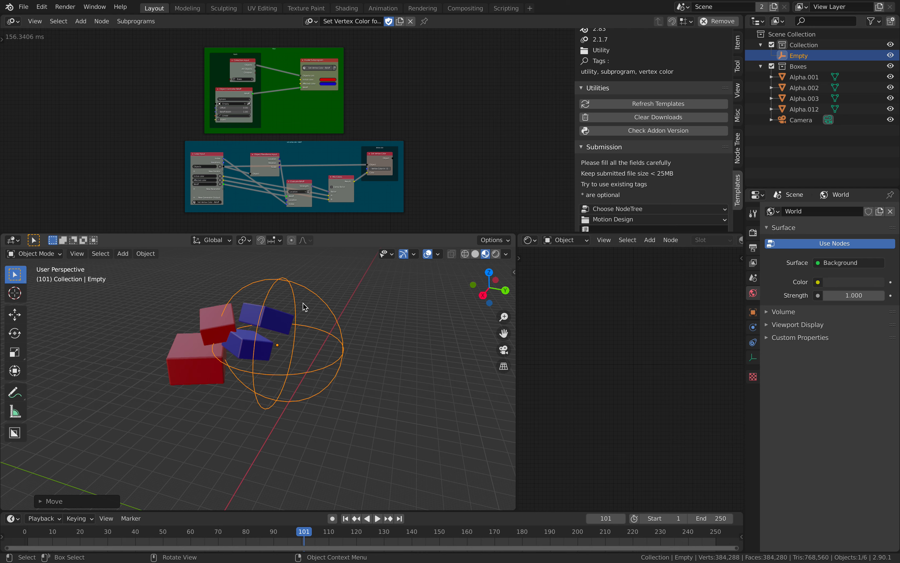